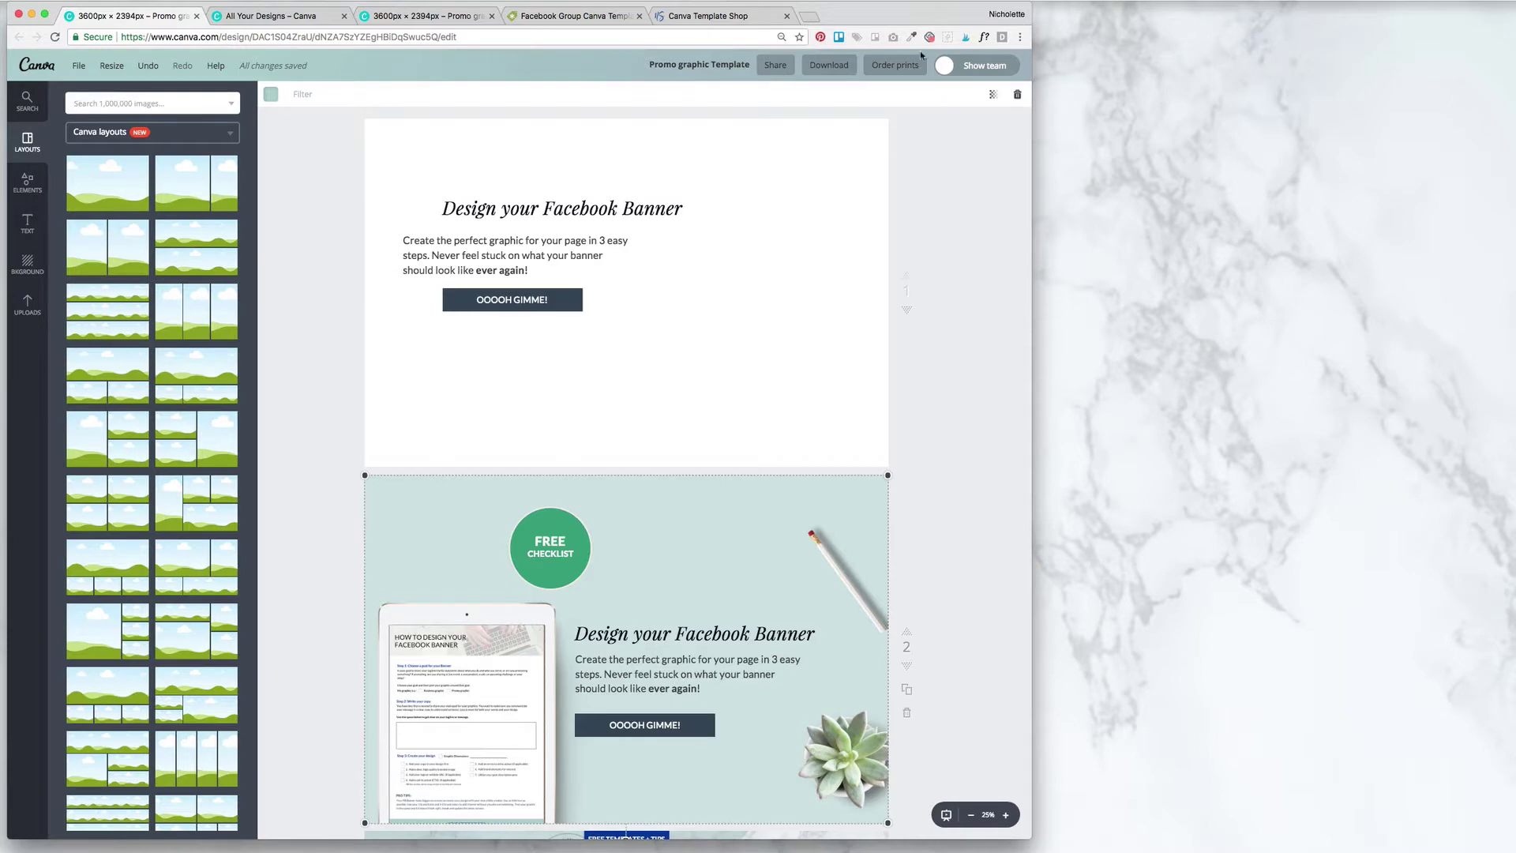
# Add workbook page images from the uploaded NS Templates folder to the first page of the design
pyautogui.click(26, 304)
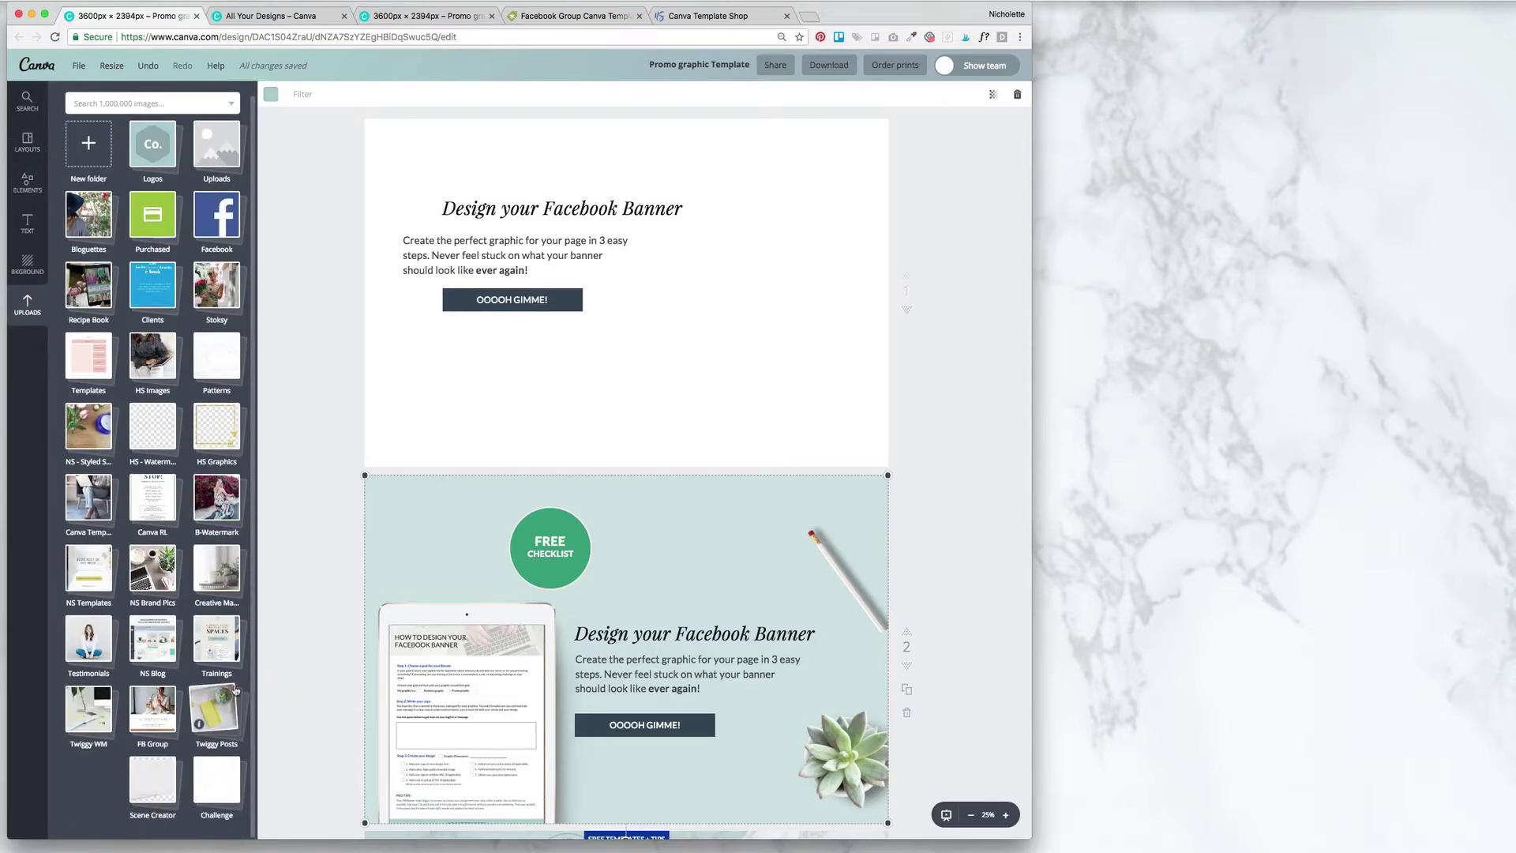
pyautogui.click(90, 577)
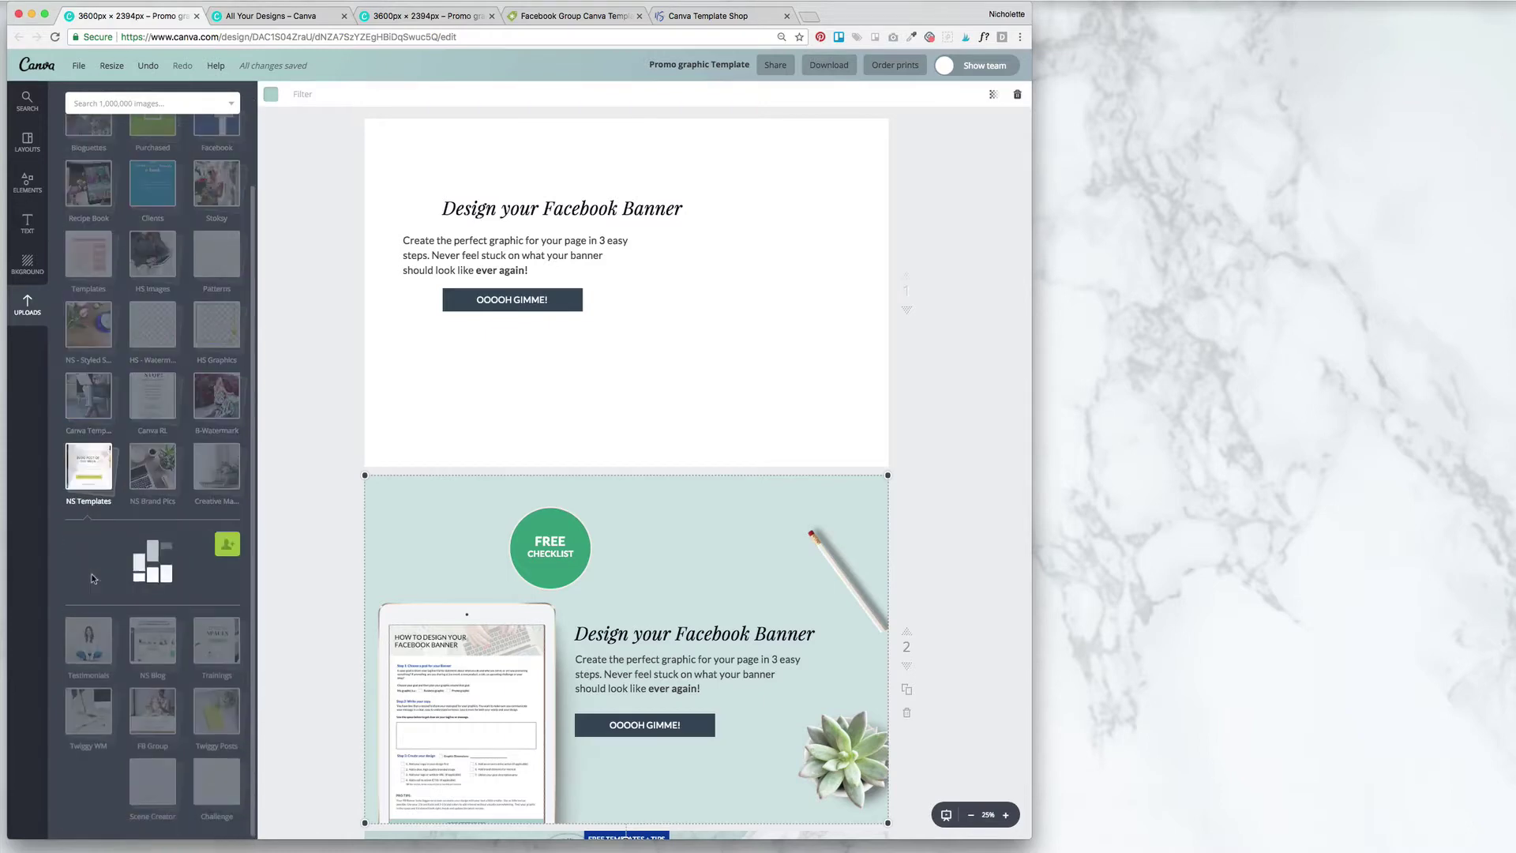
pyautogui.click(92, 646)
pyautogui.moveTo(643, 634); pyautogui.dragTo(743, 352)
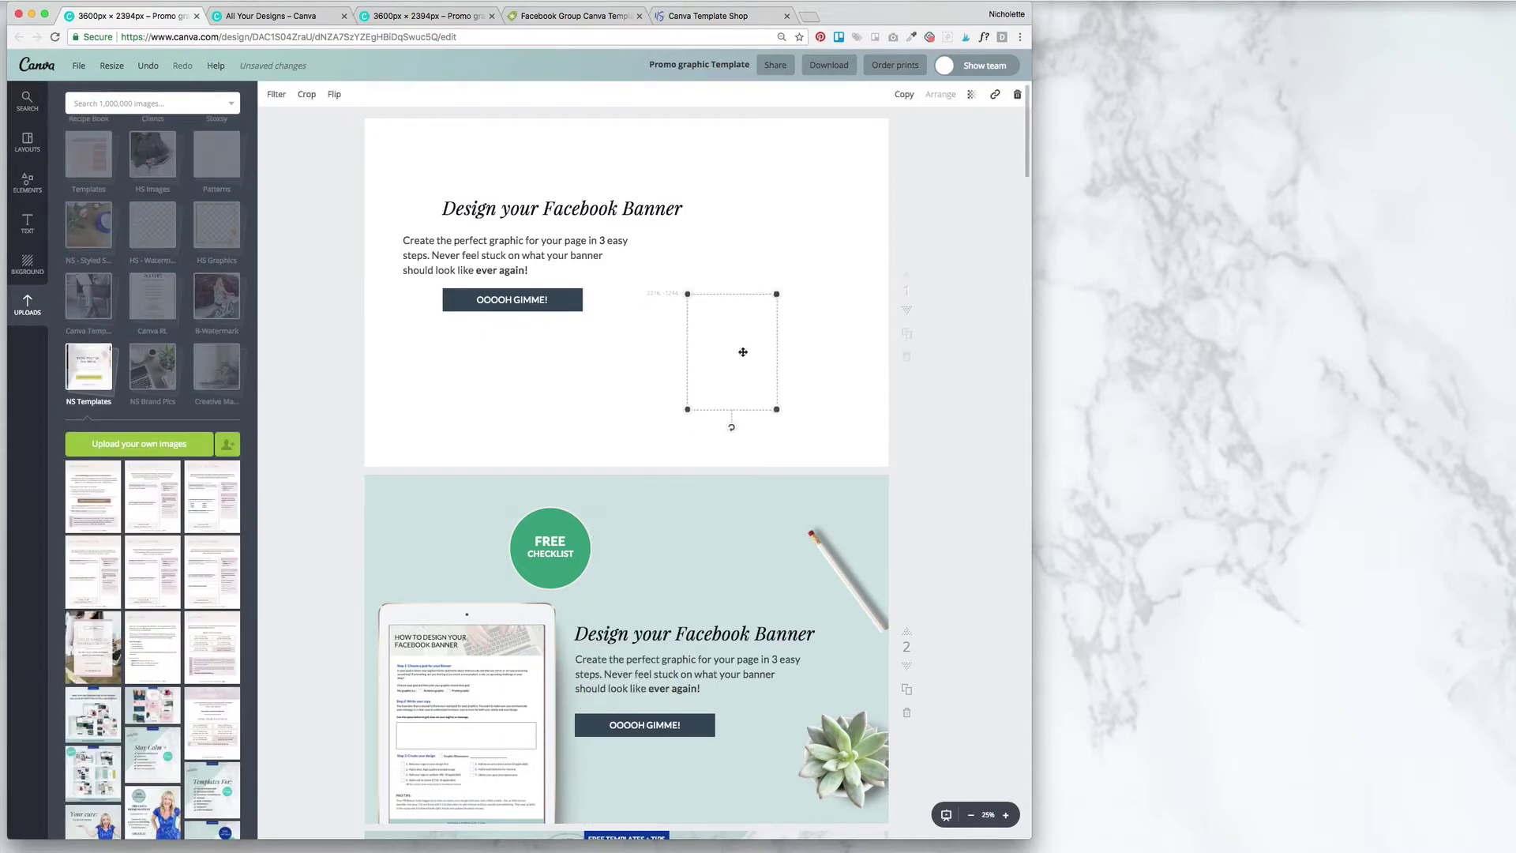
pyautogui.click(150, 661)
pyautogui.moveTo(618, 622); pyautogui.dragTo(751, 312)
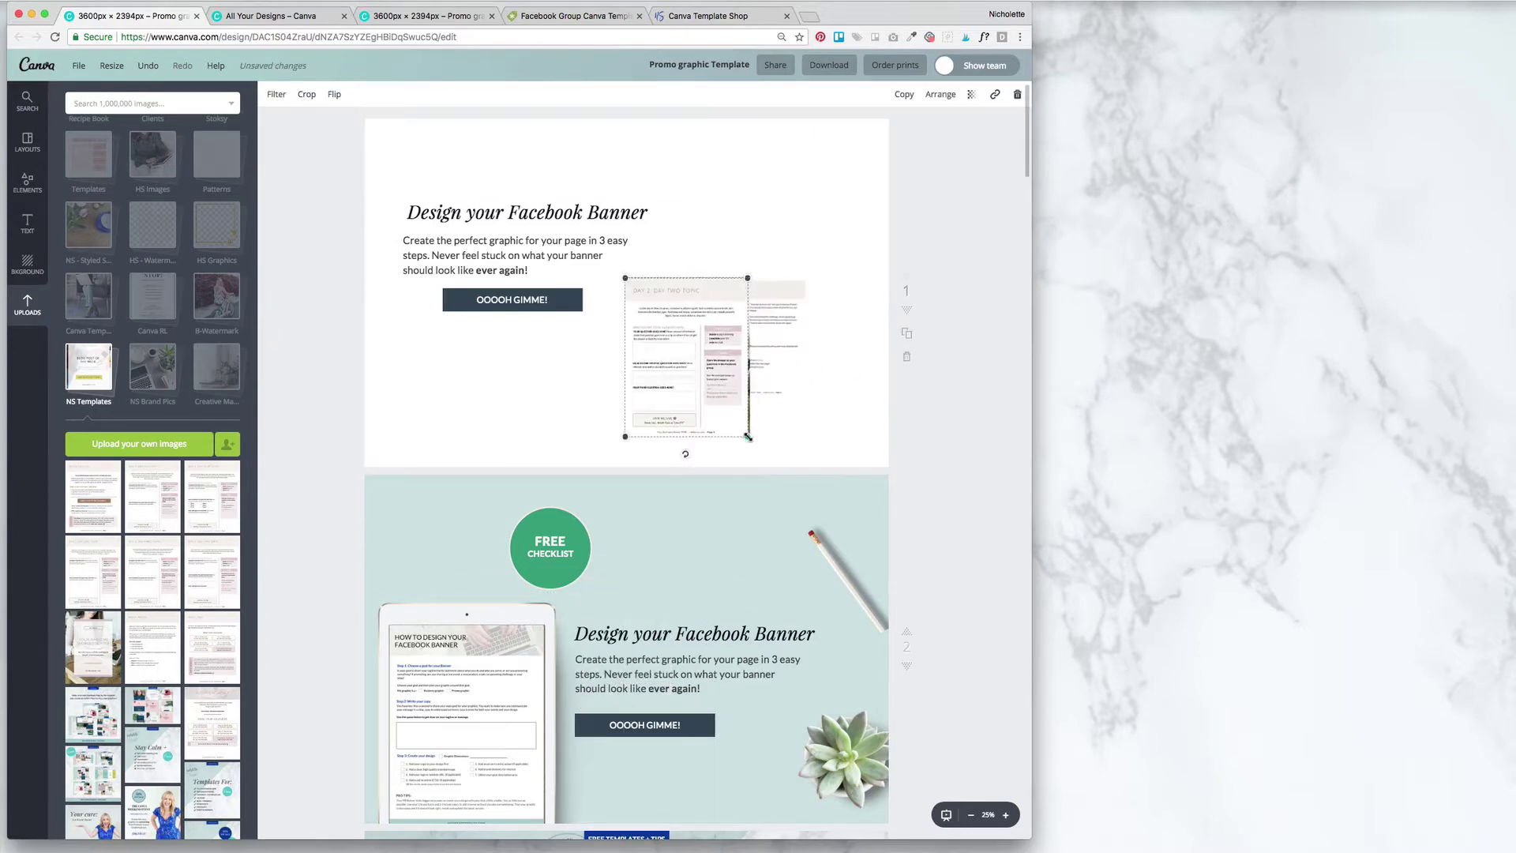
# Enlarge the workbook page images and position them near the promo text on the first page
pyautogui.moveTo(713, 408)
pyautogui.mouseDown()
pyautogui.moveTo(755, 373)
pyautogui.moveTo(698, 393)
pyautogui.moveTo(717, 399)
pyautogui.mouseUp()
pyautogui.moveTo(779, 324); pyautogui.dragTo(692, 314)
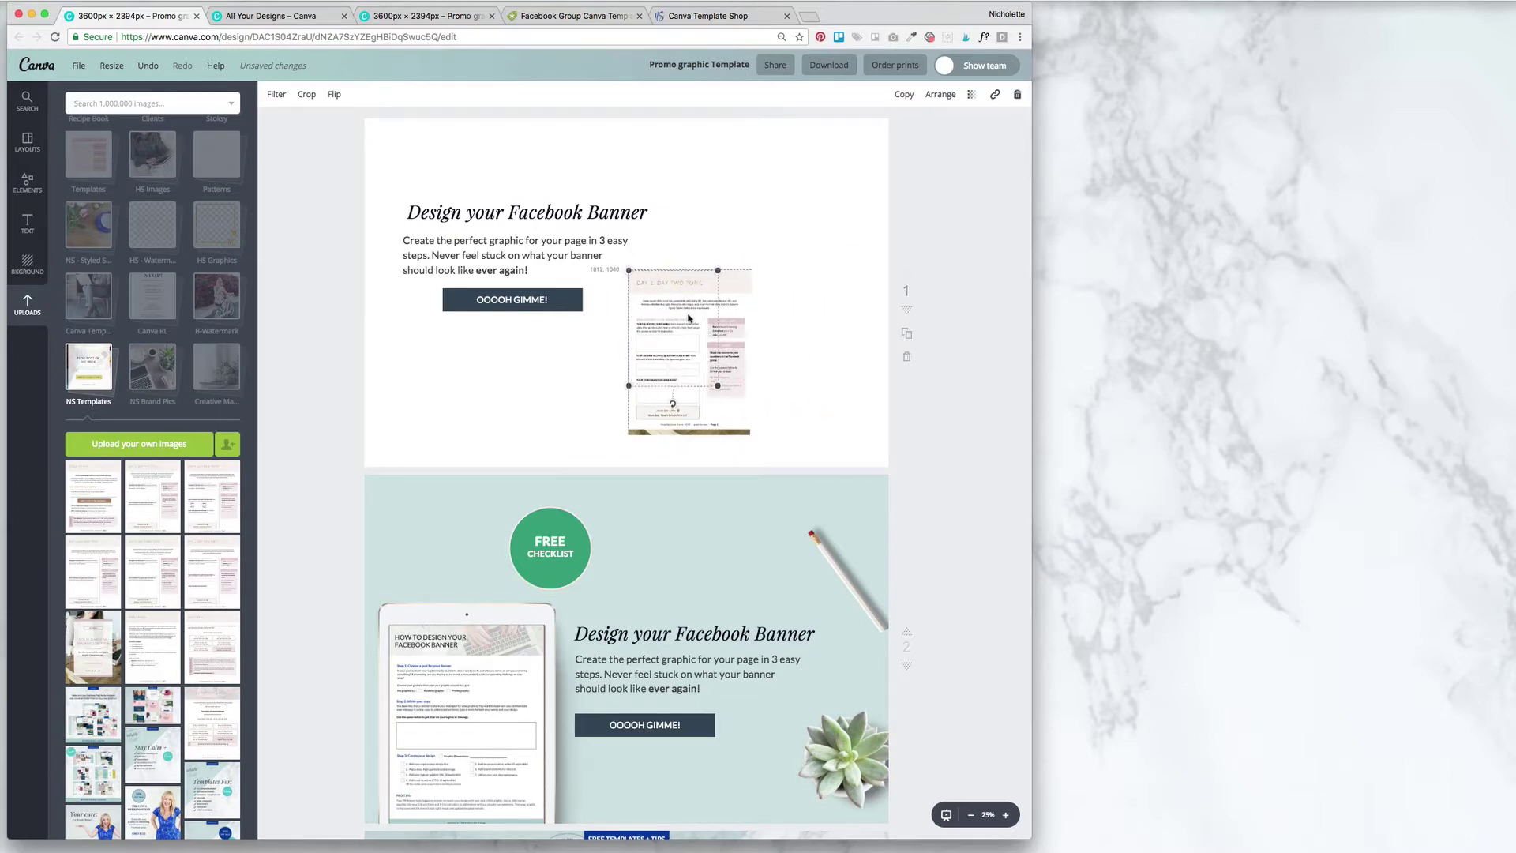
pyautogui.moveTo(717, 385); pyautogui.dragTo(742, 414)
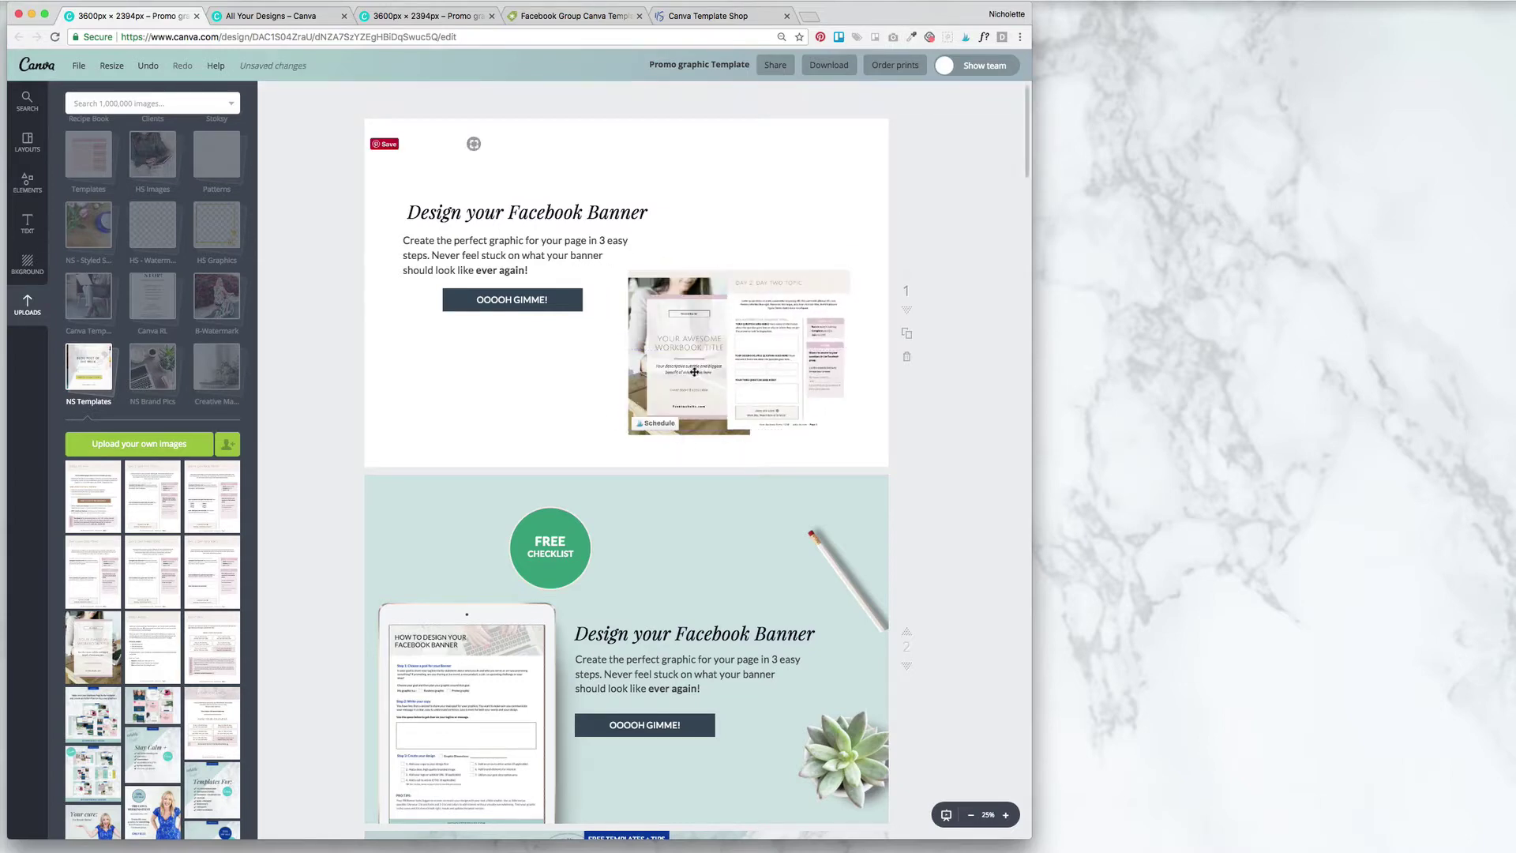
# Position the workbook cover between the two inner pages and bring it in front of them
pyautogui.moveTo(691, 371); pyautogui.dragTo(723, 383)
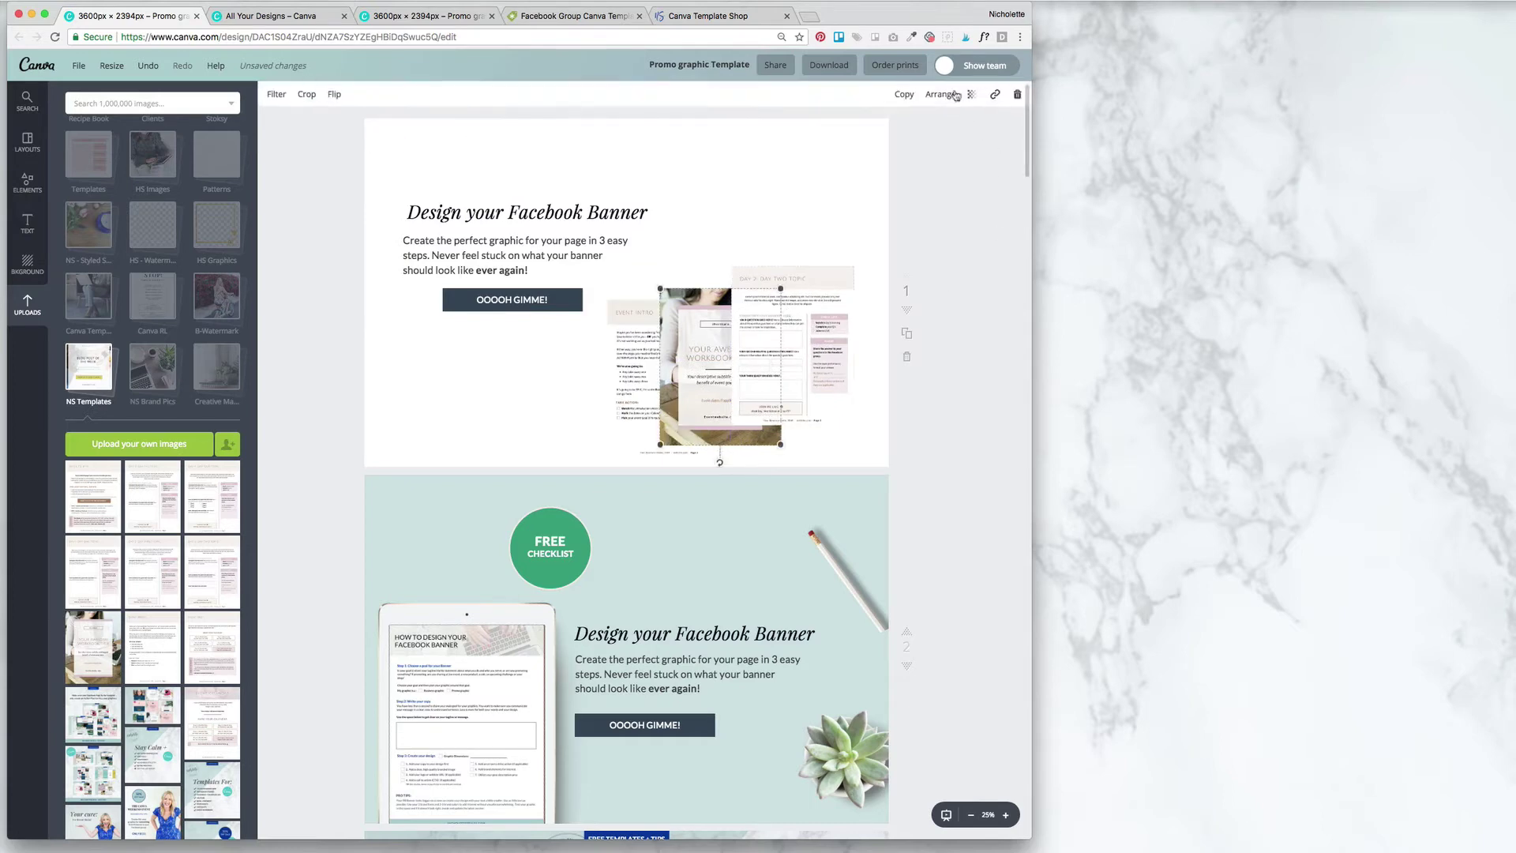
pyautogui.click(941, 95)
pyautogui.click(927, 149)
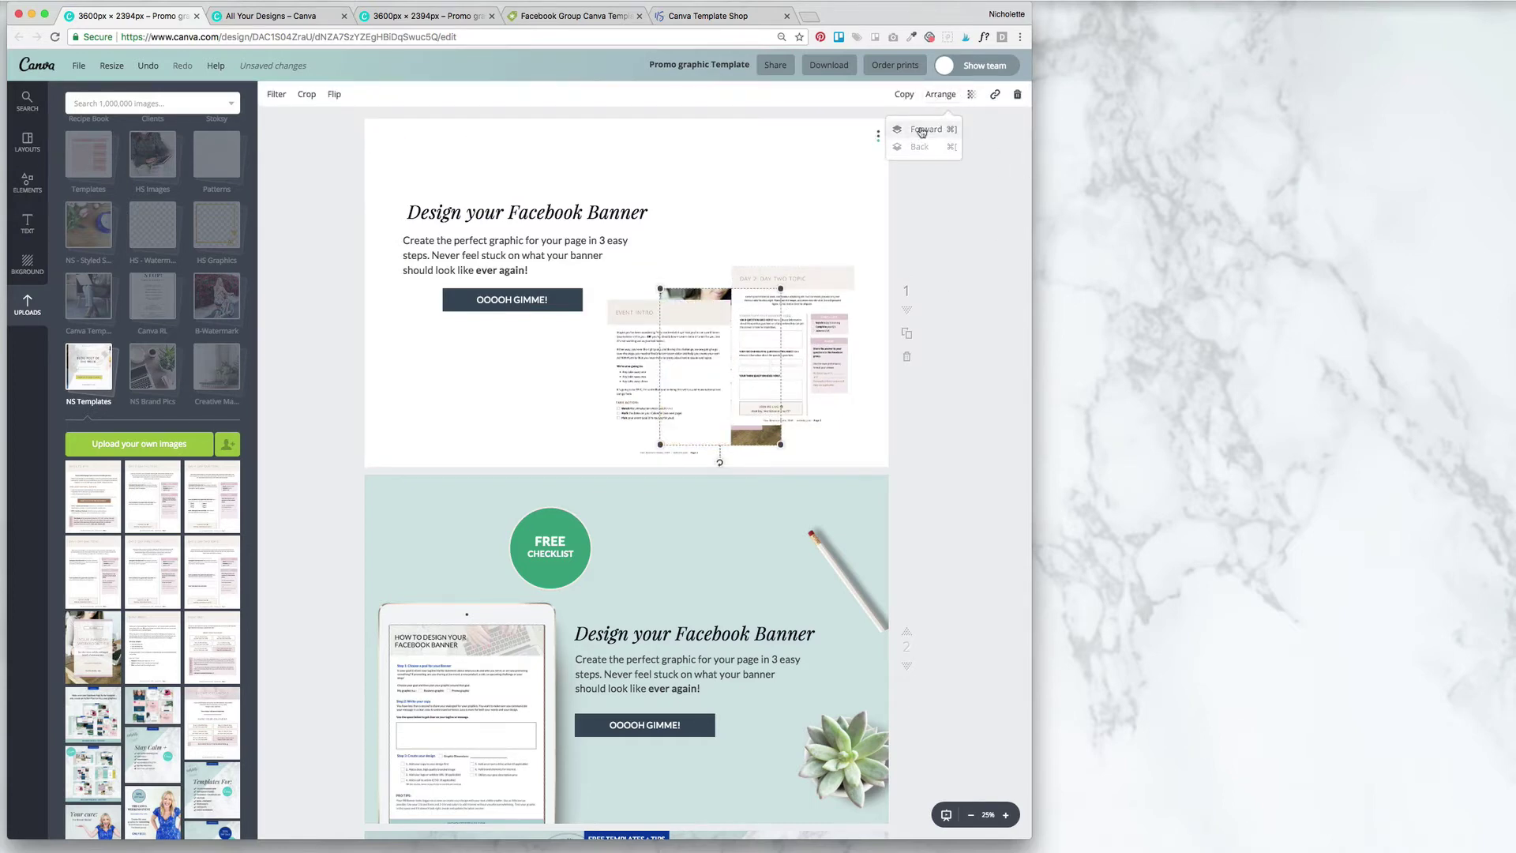
pyautogui.click(927, 130)
pyautogui.click(927, 130)
# Restyle the heading as "WORKBOOK TEMPLATE" in brown and centre the grouped workbook pages below it
pyautogui.click(521, 212)
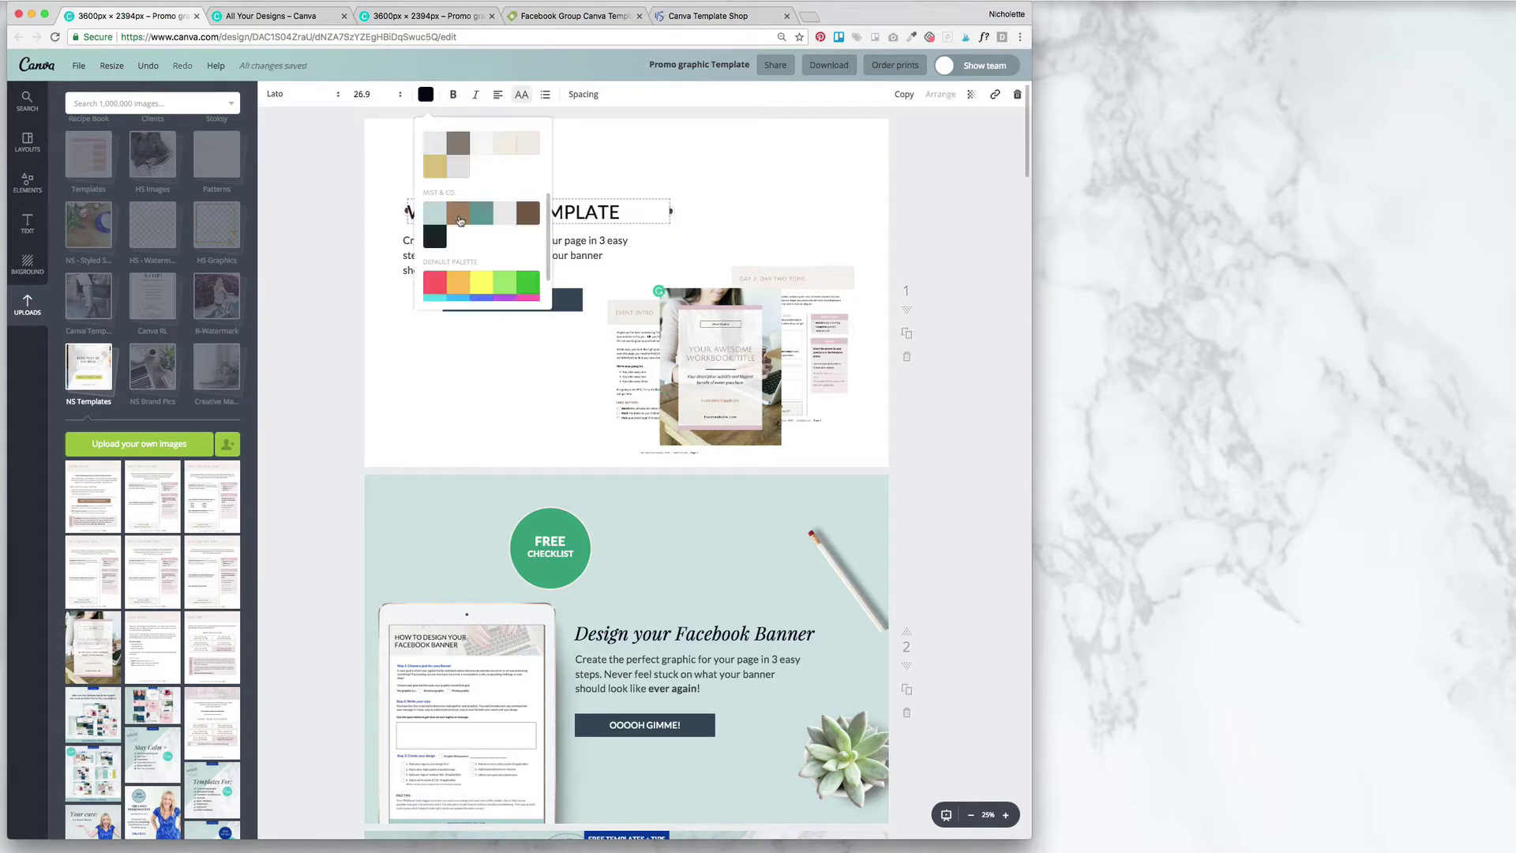
pyautogui.click(459, 215)
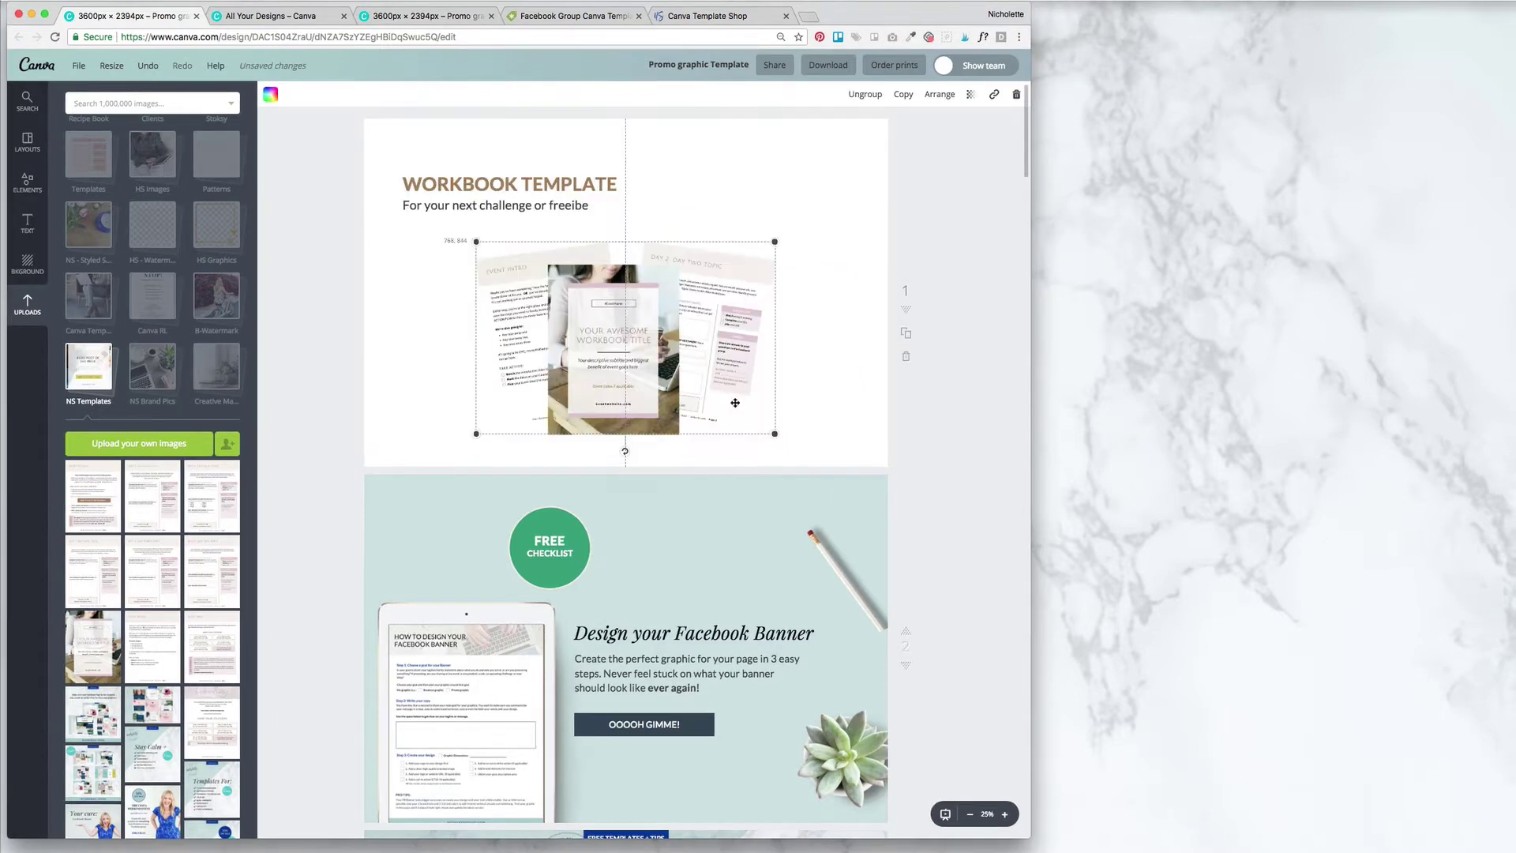
pyautogui.moveTo(716, 398)
pyautogui.mouseDown()
pyautogui.moveTo(735, 399)
pyautogui.moveTo(665, 400)
pyautogui.moveTo(734, 400)
pyautogui.mouseUp()
pyautogui.click(964, 217)
# Turn a copy of the subtitle into a centred YOURWEBSITE.COM line spanning the page below the workbook images
pyautogui.moveTo(496, 191); pyautogui.dragTo(499, 446)
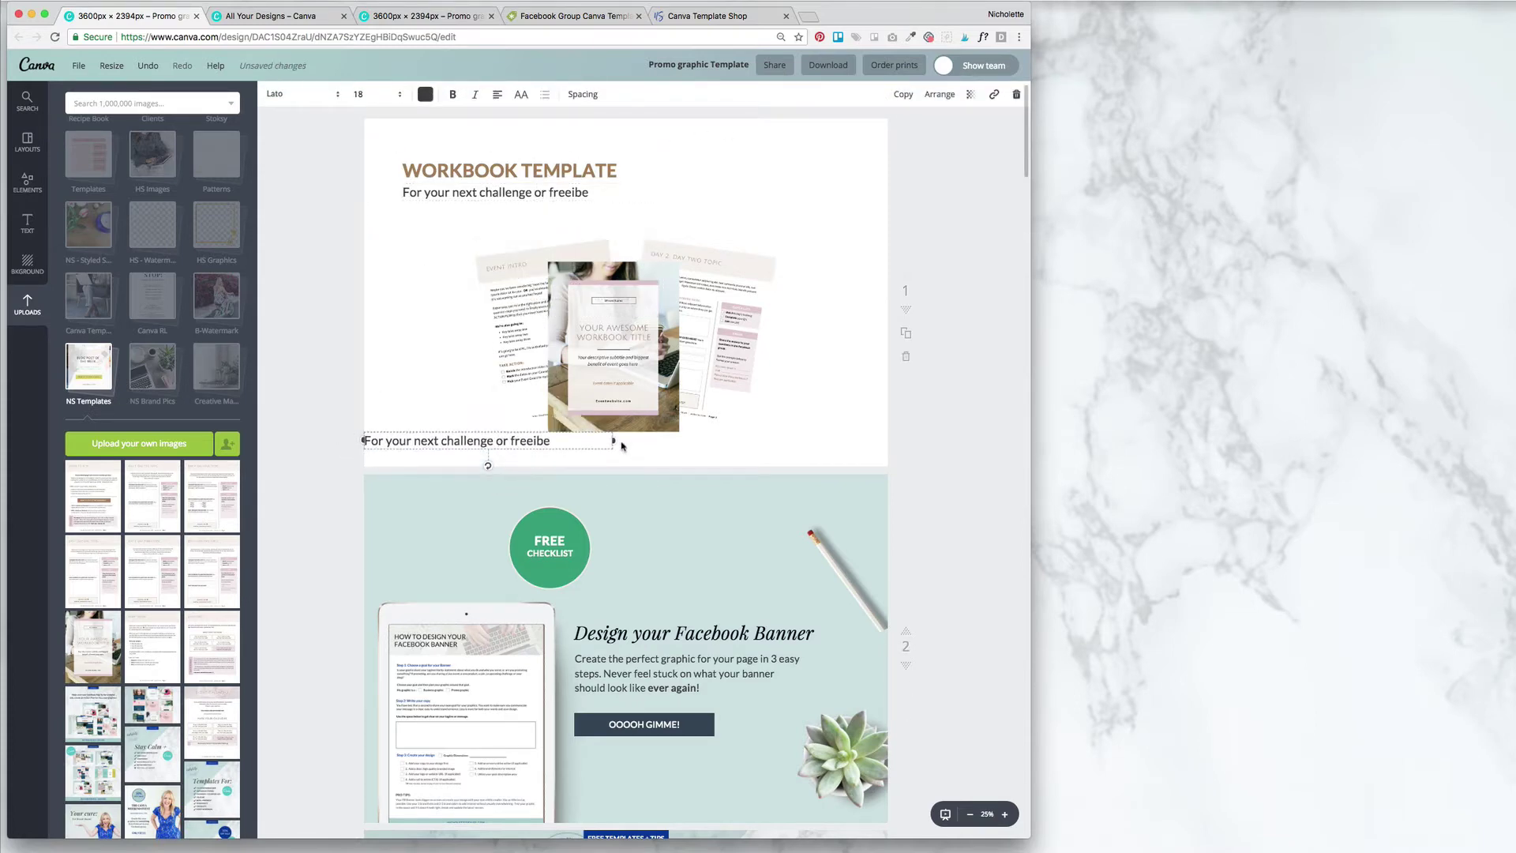
pyautogui.moveTo(615, 439); pyautogui.dragTo(888, 441)
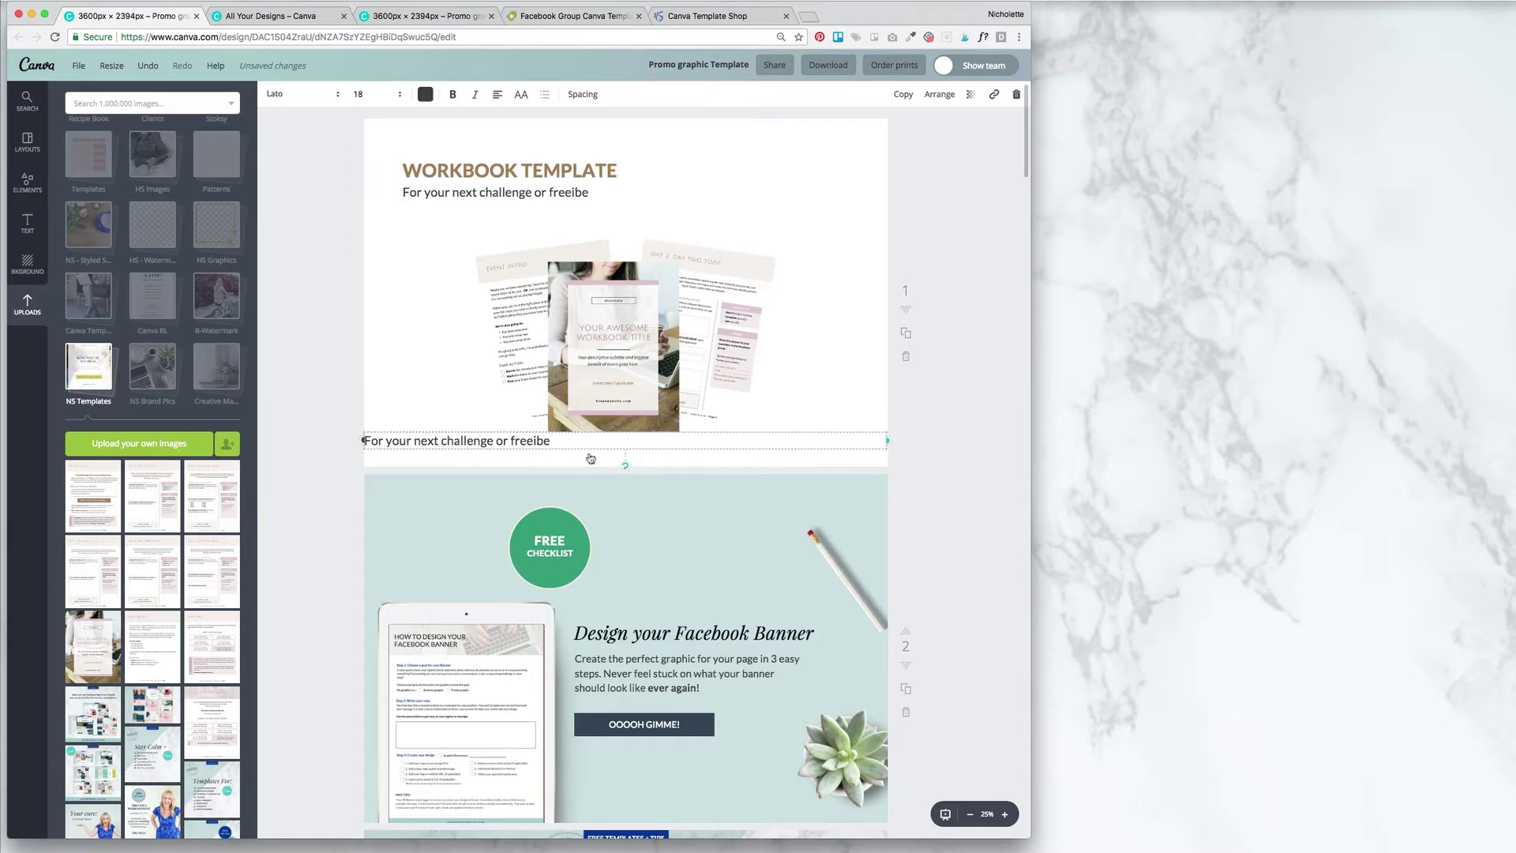
pyautogui.doubleClick(560, 439)
pyautogui.write('eva workbook')
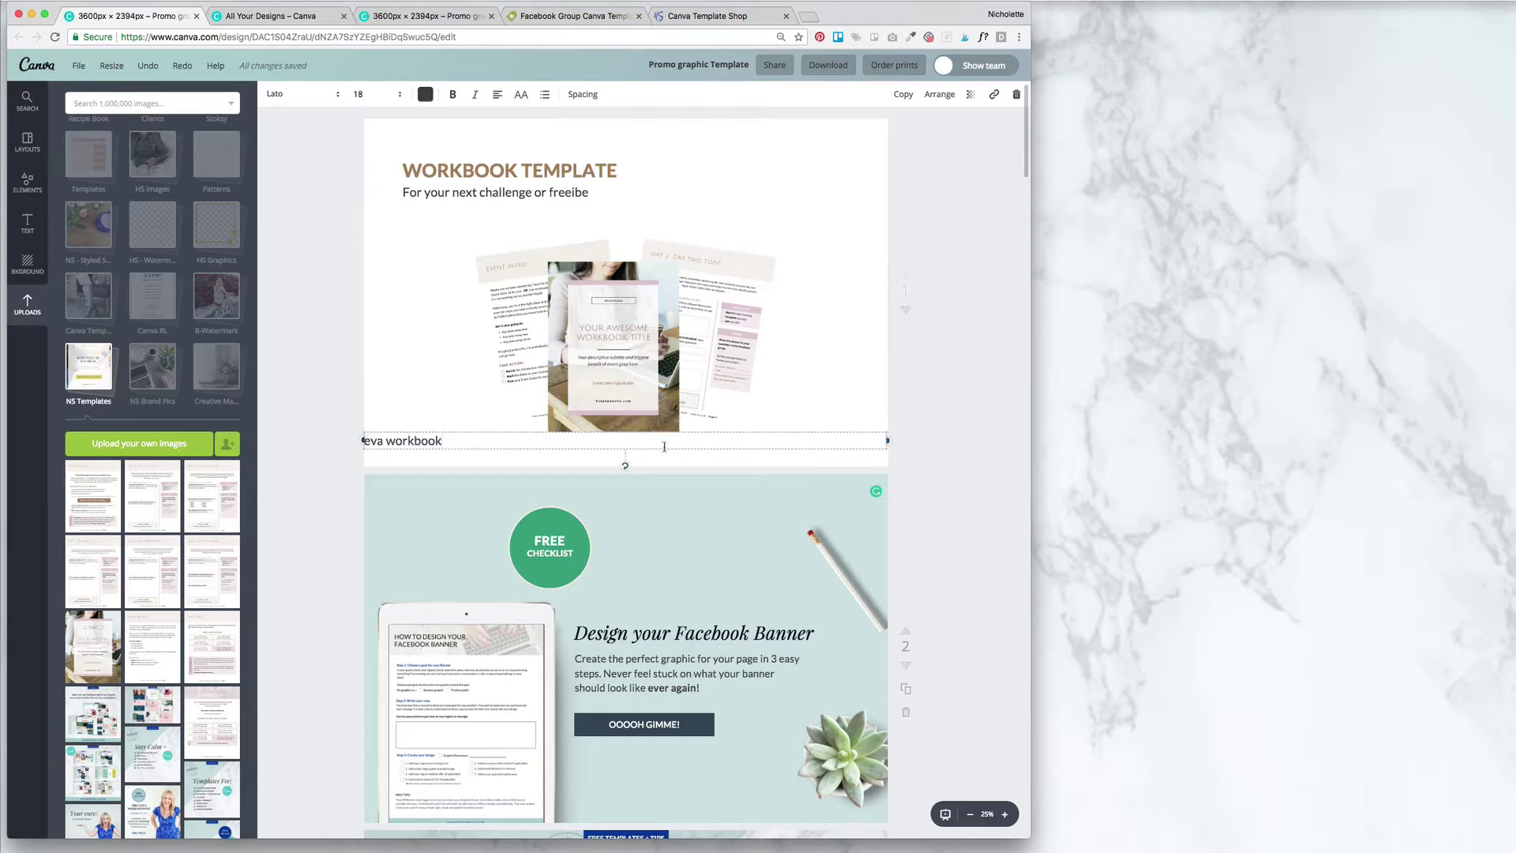
pyautogui.click(497, 95)
pyautogui.click(526, 128)
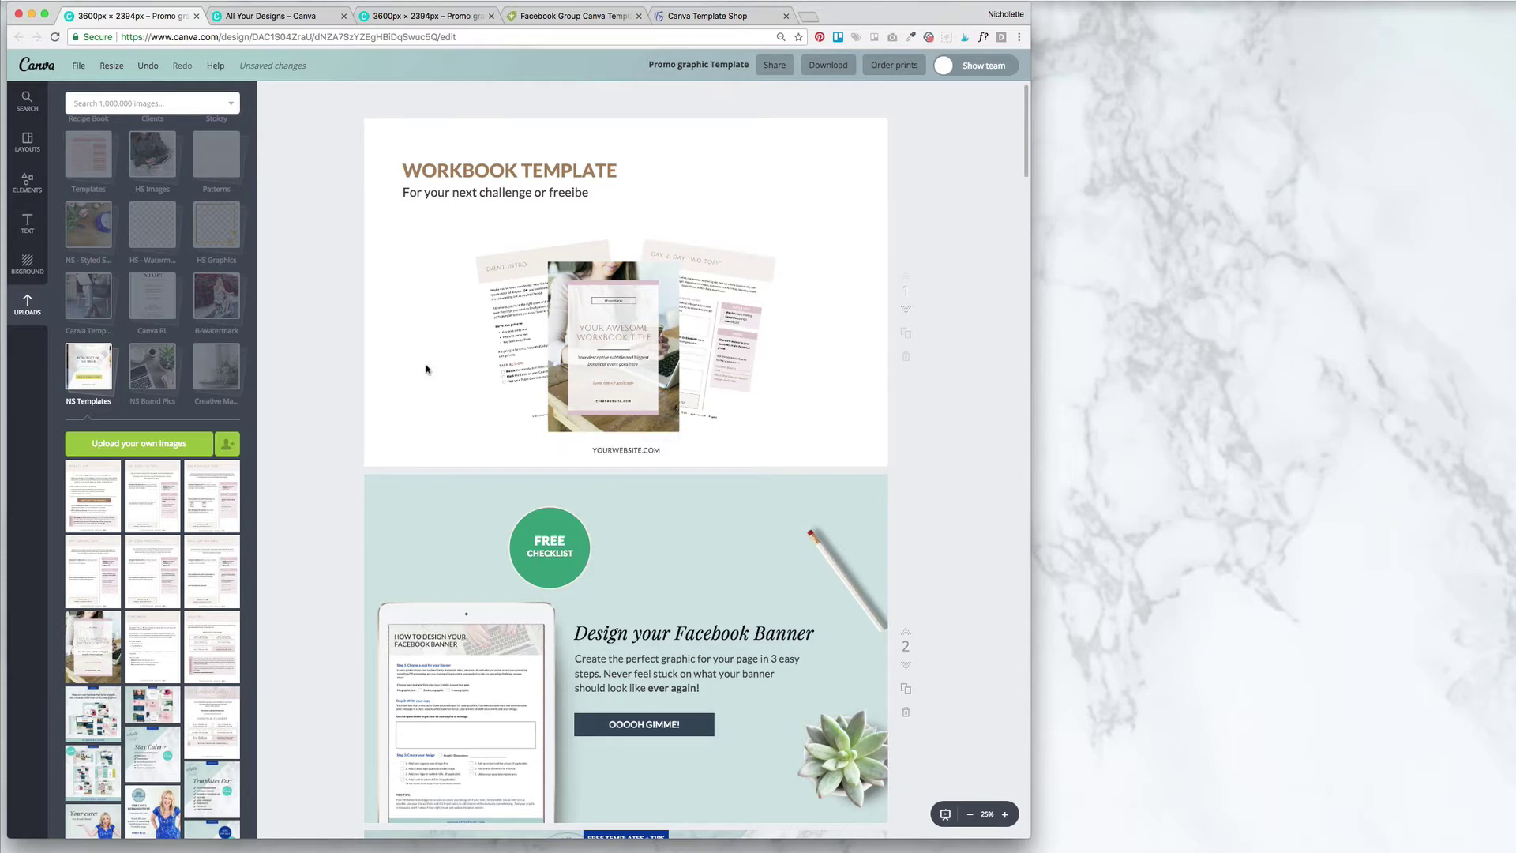
# Add the uploaded white wood plank image and enlarge it to cover the first page as its background
pyautogui.click(89, 368)
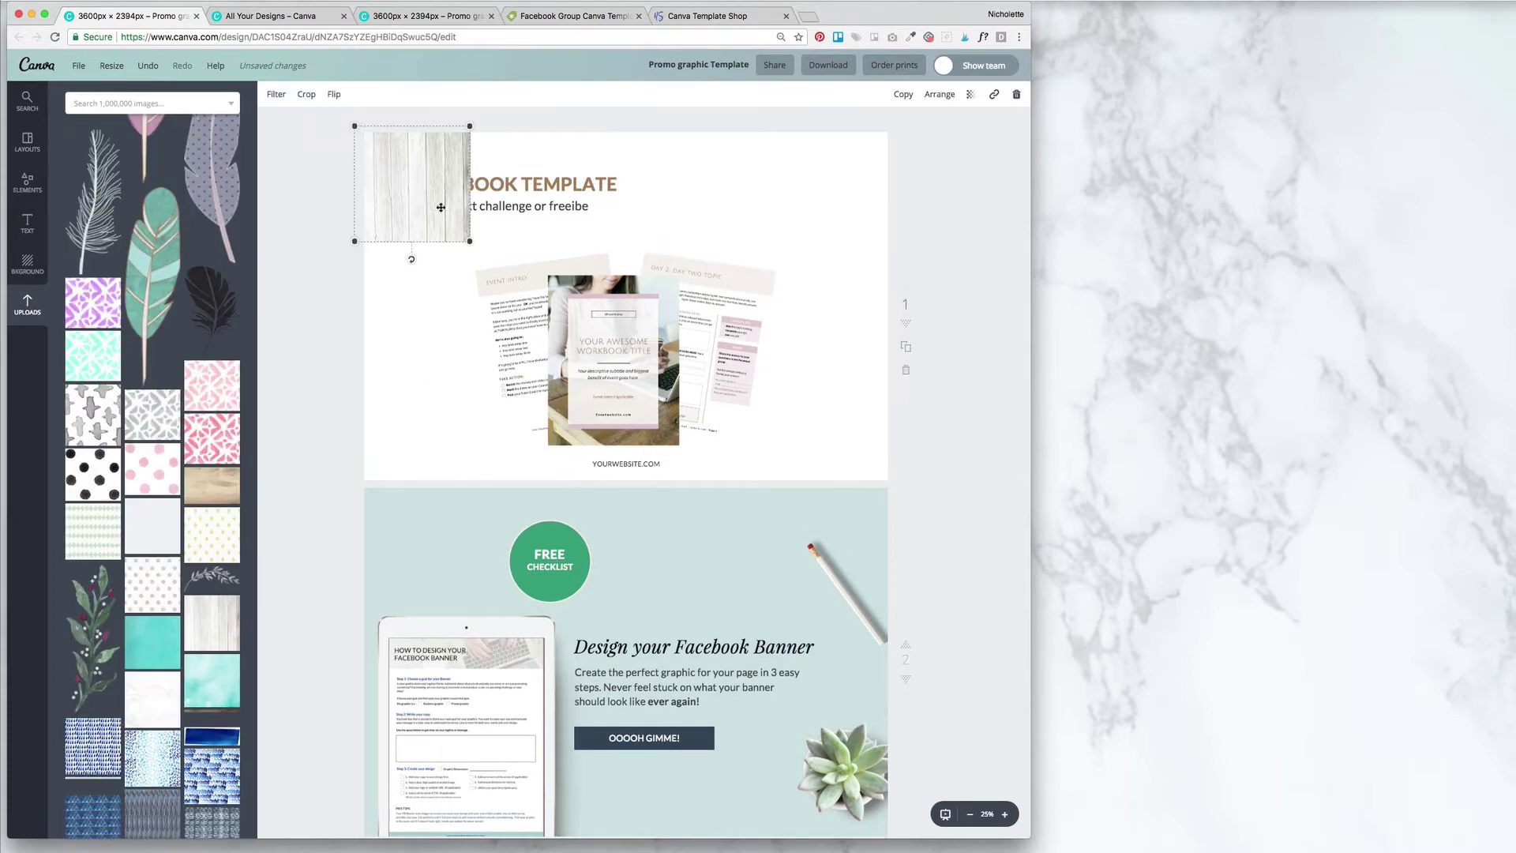
pyautogui.moveTo(472, 242); pyautogui.dragTo(1104, 491)
pyautogui.moveTo(928, 701); pyautogui.dragTo(891, 661)
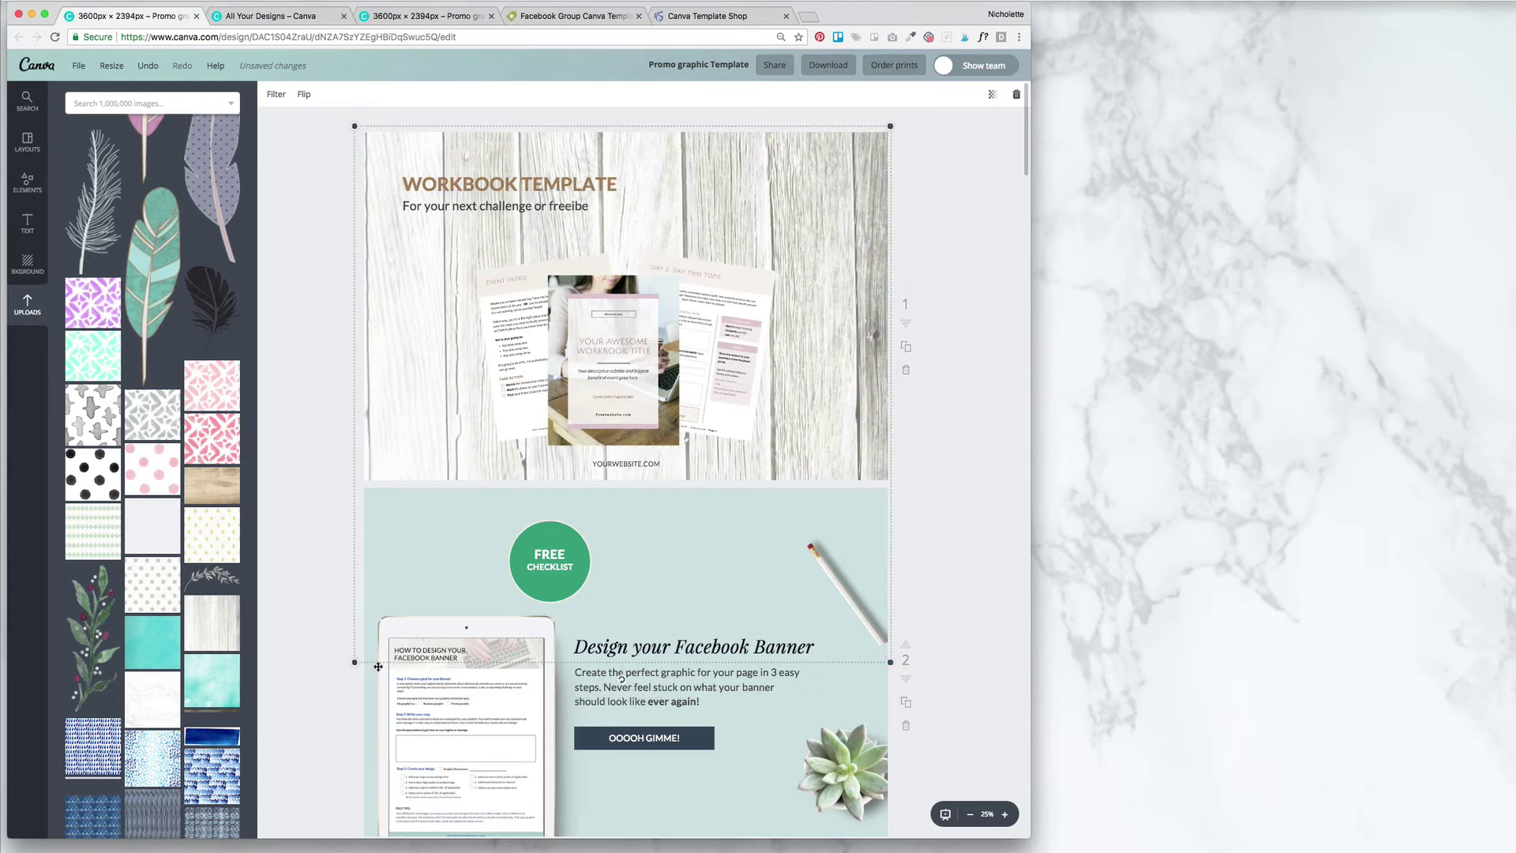
# Set the wood plank background's transparency to 25
pyautogui.click(991, 94)
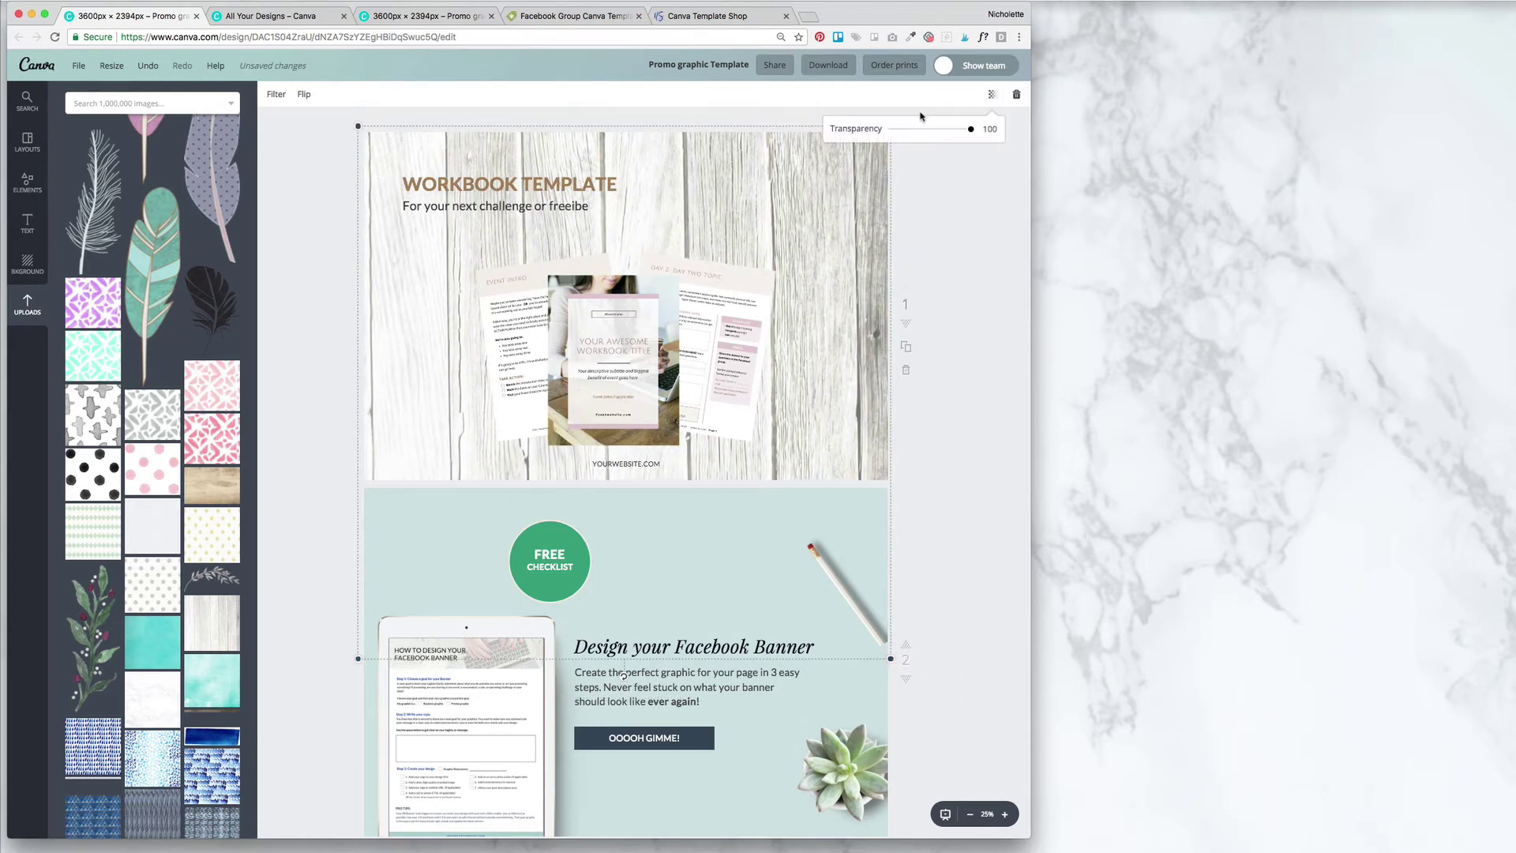
pyautogui.click(911, 128)
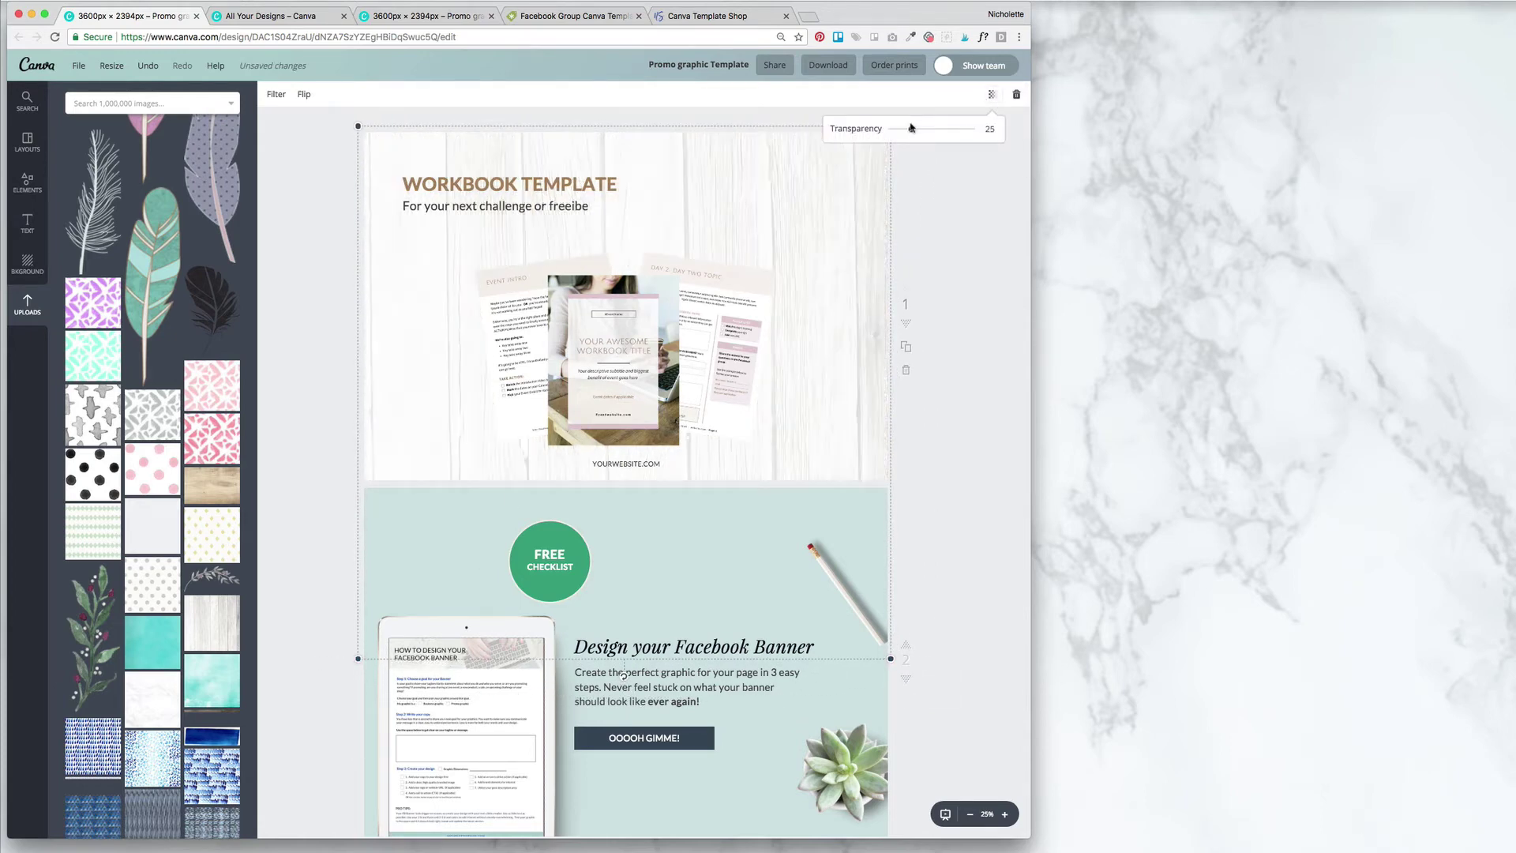
pyautogui.click(951, 233)
# Search the image library for "square", add the solid square to the first page and recolour it dcc3cc
pyautogui.click(83, 102)
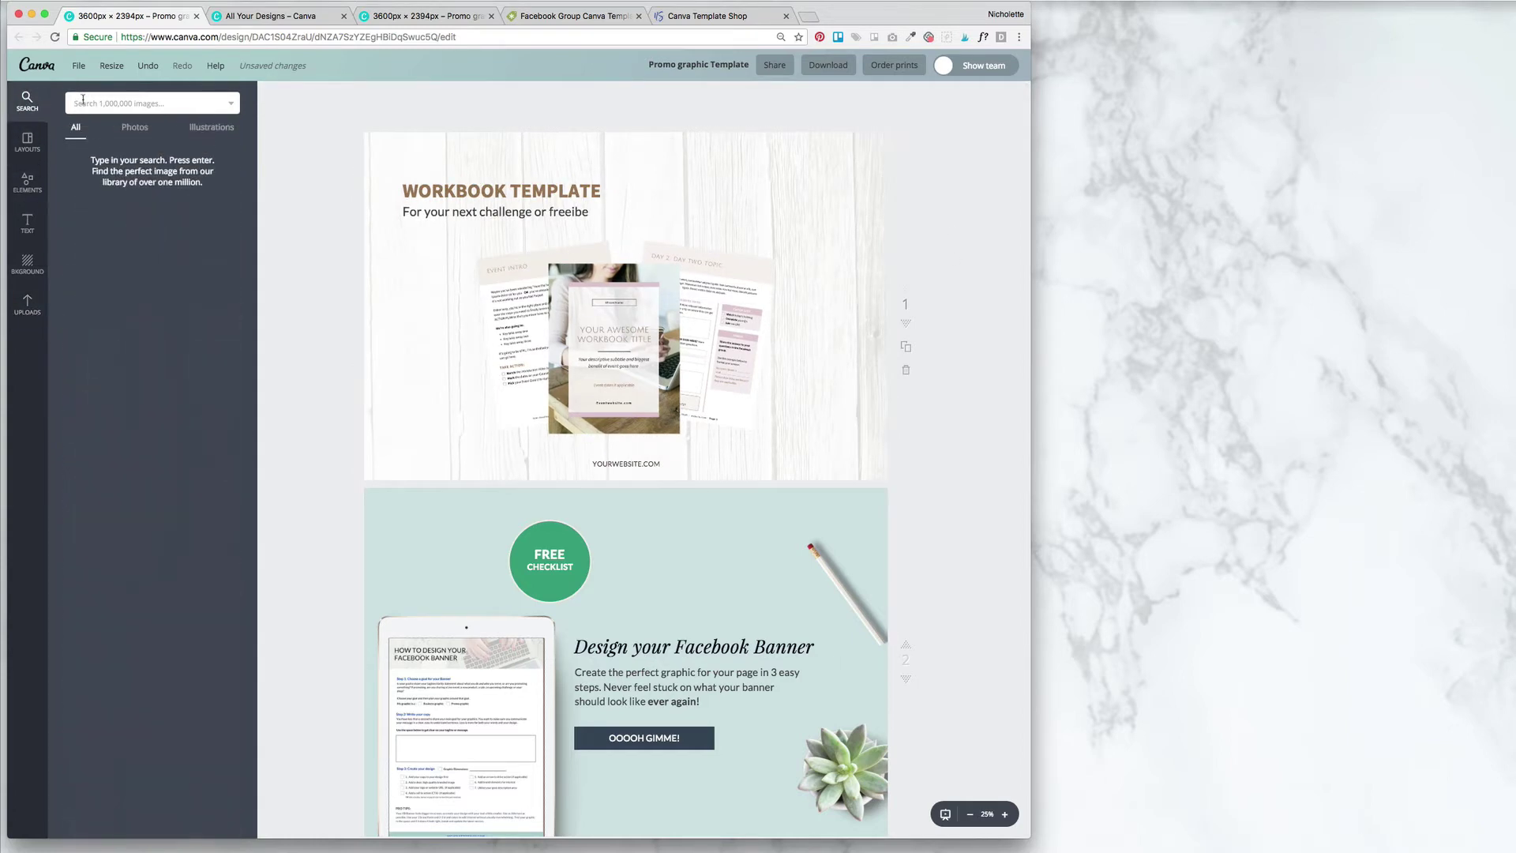
pyautogui.press('Return')
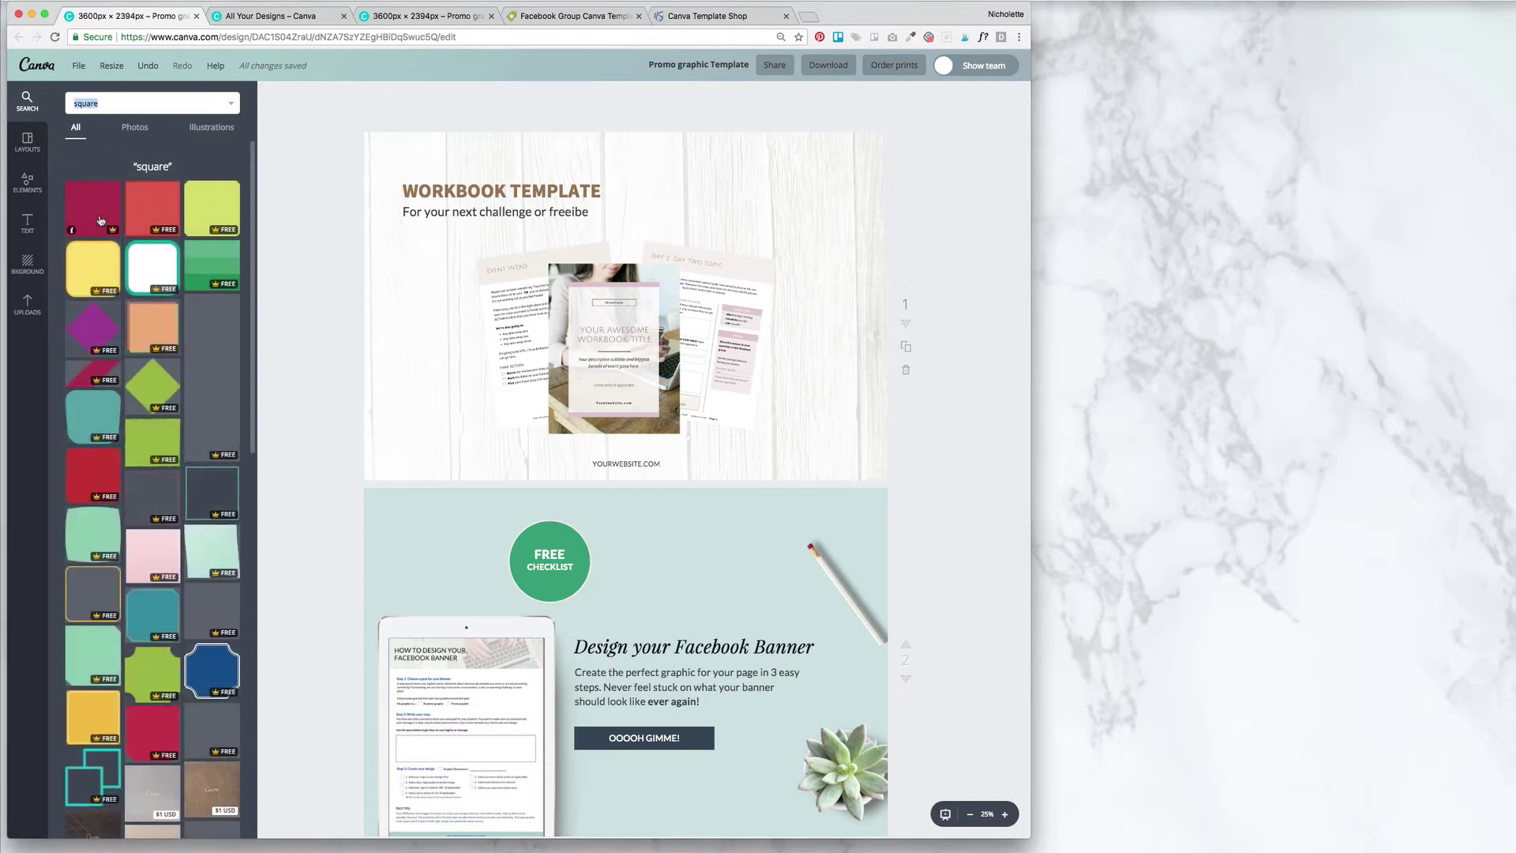
pyautogui.click(102, 222)
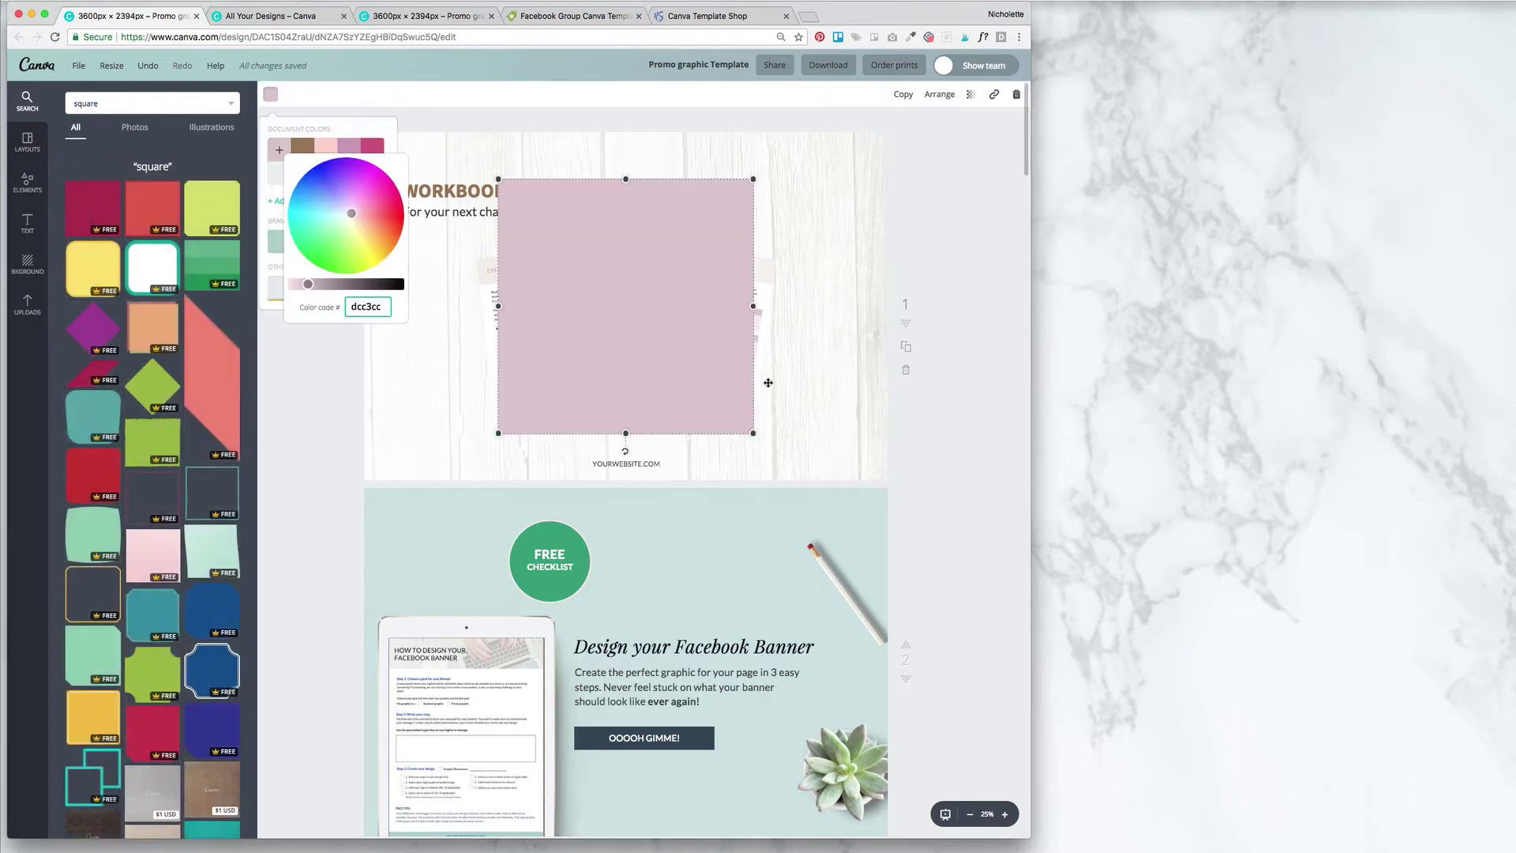
pyautogui.click(769, 382)
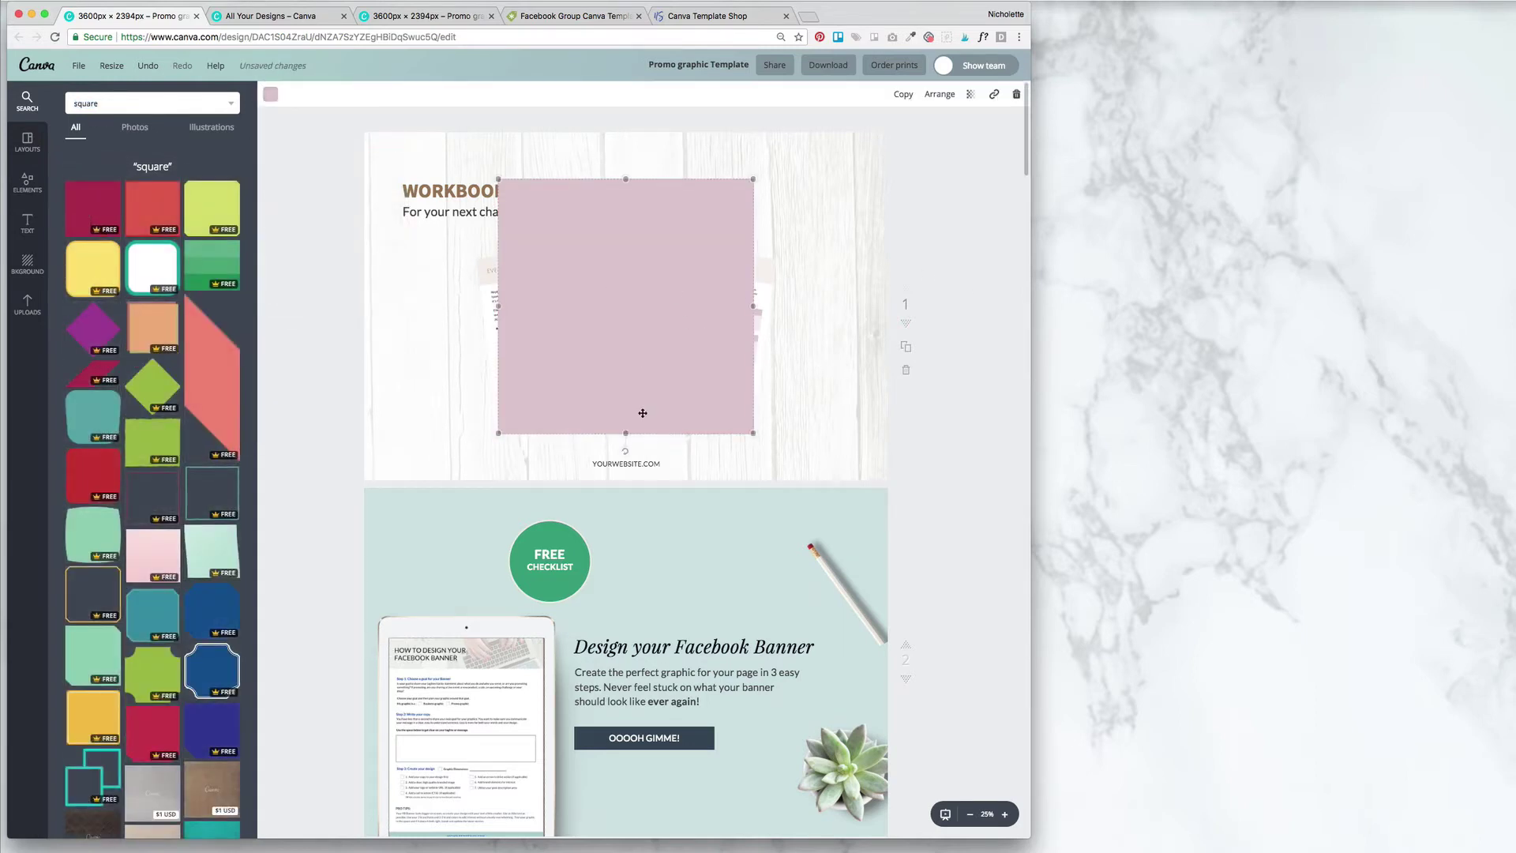
# Rotate the pink square and place it as a diagonal accent over the first page's upper-right corner
pyautogui.moveTo(625, 452); pyautogui.dragTo(539, 463)
pyautogui.moveTo(793, 235); pyautogui.dragTo(991, 24)
pyautogui.moveTo(758, 220); pyautogui.dragTo(732, 222)
pyautogui.moveTo(942, 170); pyautogui.dragTo(939, 359)
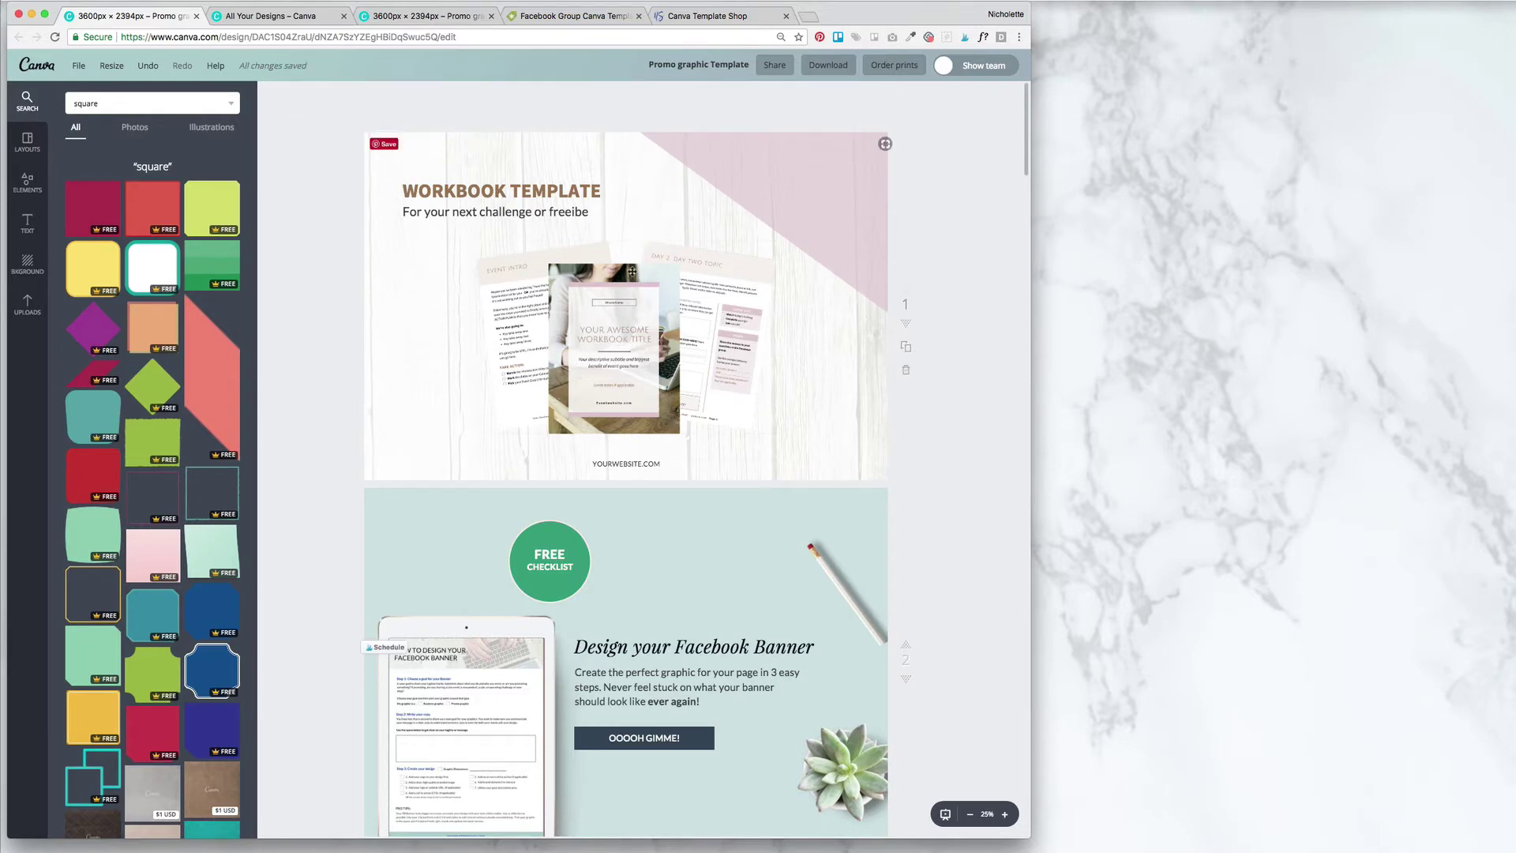
# Turn a copy of the subtitle into an "ONLY $10" badge beside the workbook pages, in white on a brown circle
pyautogui.click(548, 208)
pyautogui.press('super+d')
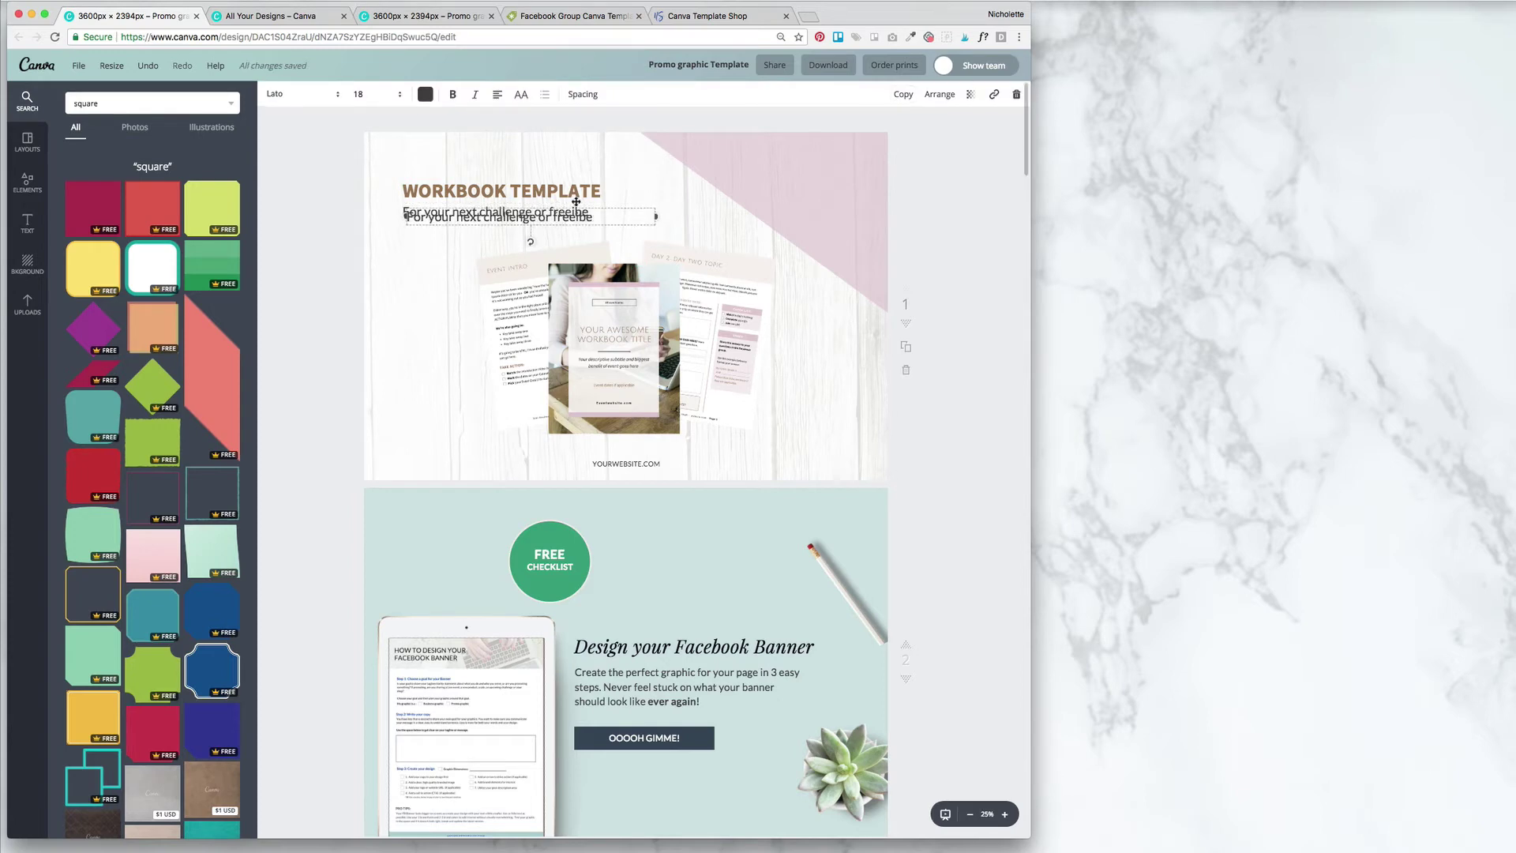
pyautogui.moveTo(597, 202); pyautogui.dragTo(869, 325)
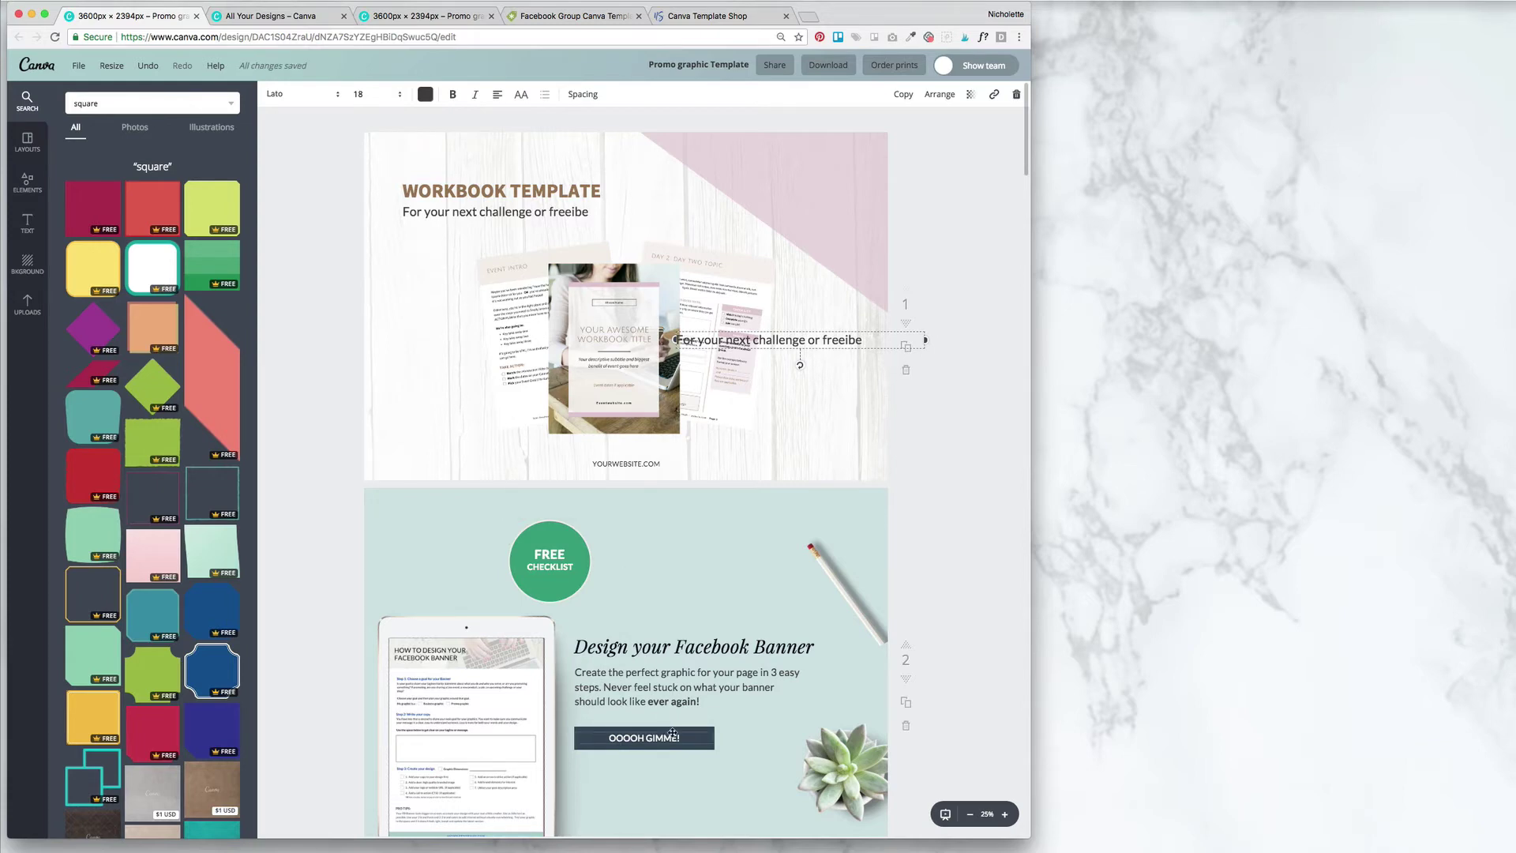
pyautogui.doubleClick(715, 342)
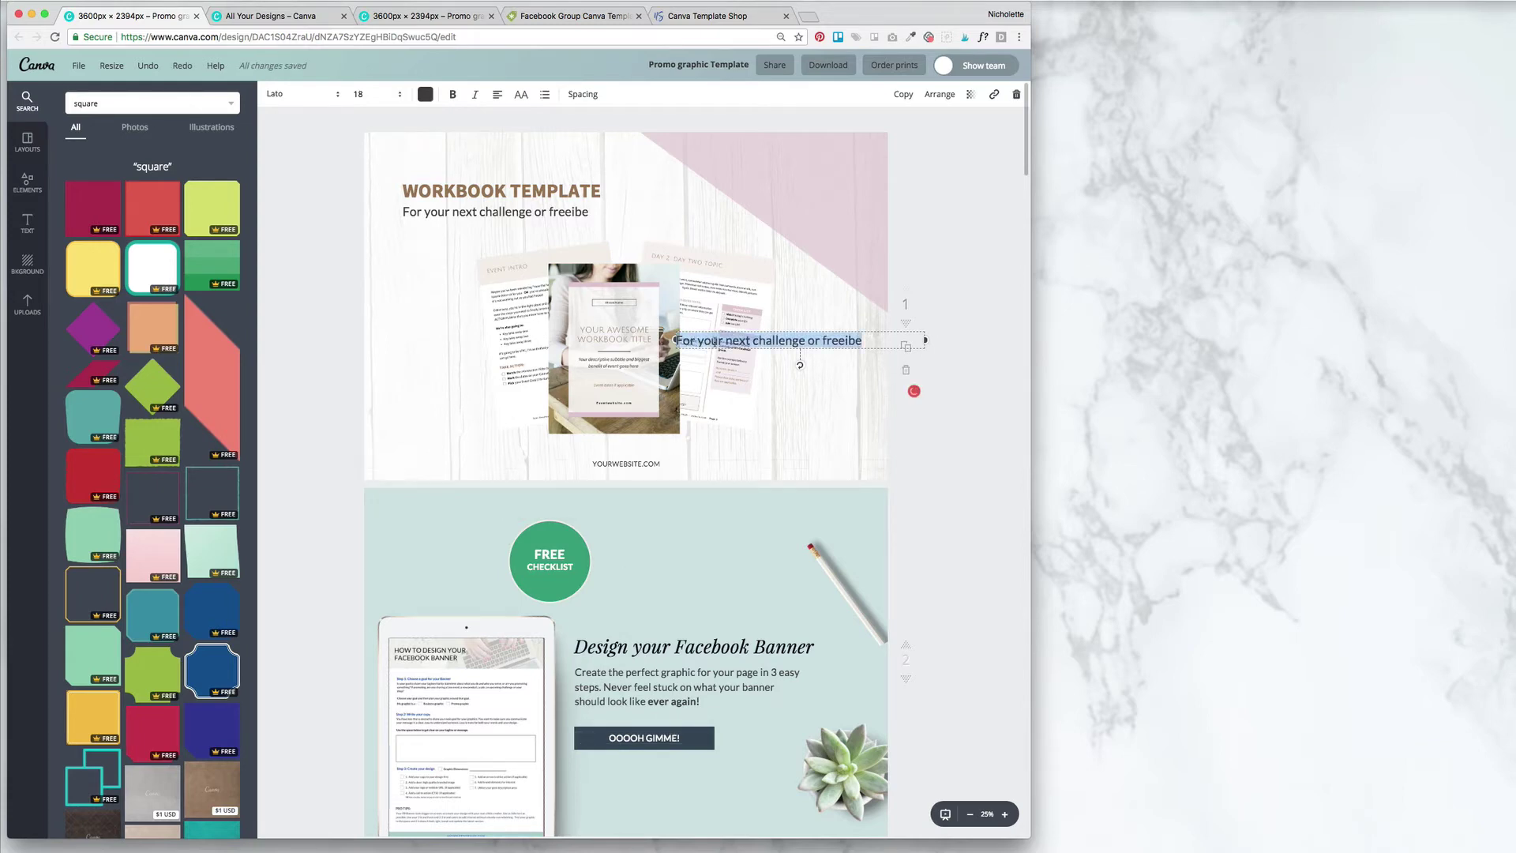
pyautogui.write('ONLY $10')
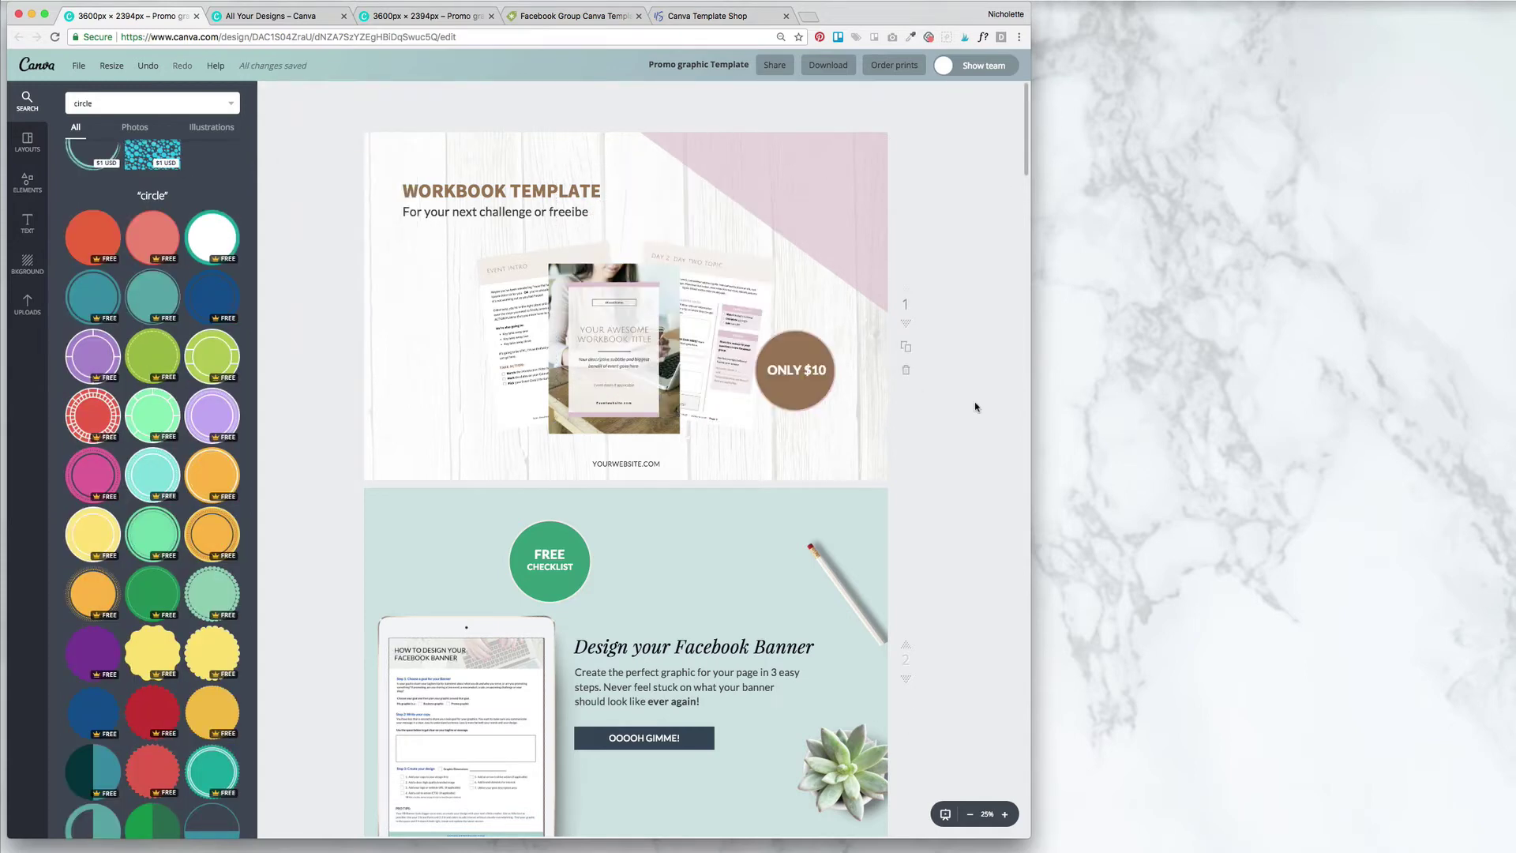
# Slightly enlarge the workbook page group and move the "ONLY $10" badge to the first page's lower-left area
pyautogui.moveTo(514, 282); pyautogui.dragTo(514, 280)
pyautogui.moveTo(477, 430); pyautogui.dragTo(432, 457)
pyautogui.moveTo(609, 385); pyautogui.dragTo(619, 378)
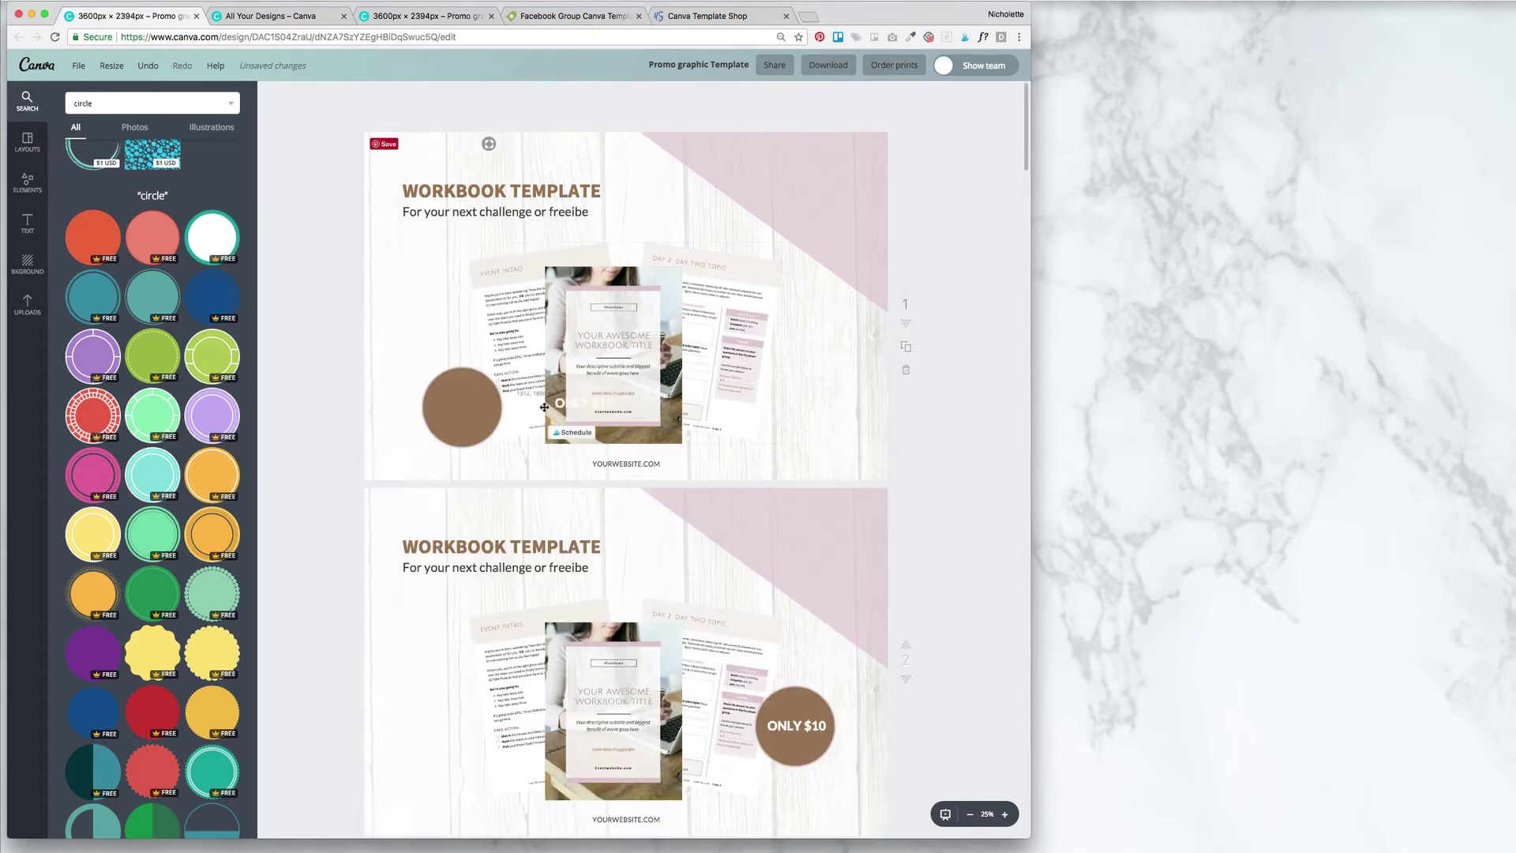
pyautogui.moveTo(474, 405); pyautogui.dragTo(457, 409)
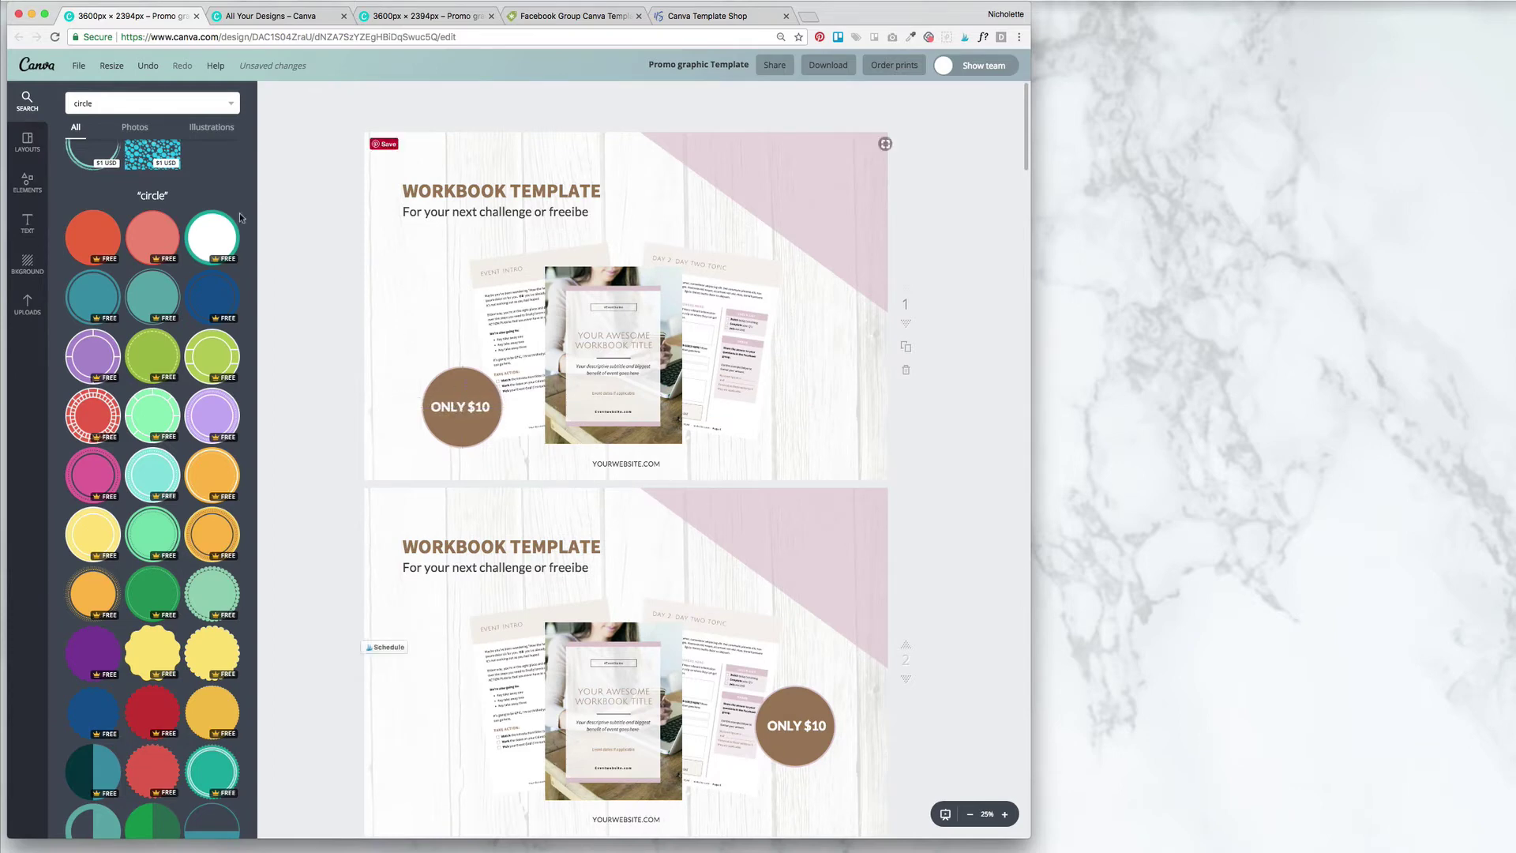
# Place the round logo from the uploaded Logos folder at the pink accent's edge and duplicate the page
pyautogui.click(26, 182)
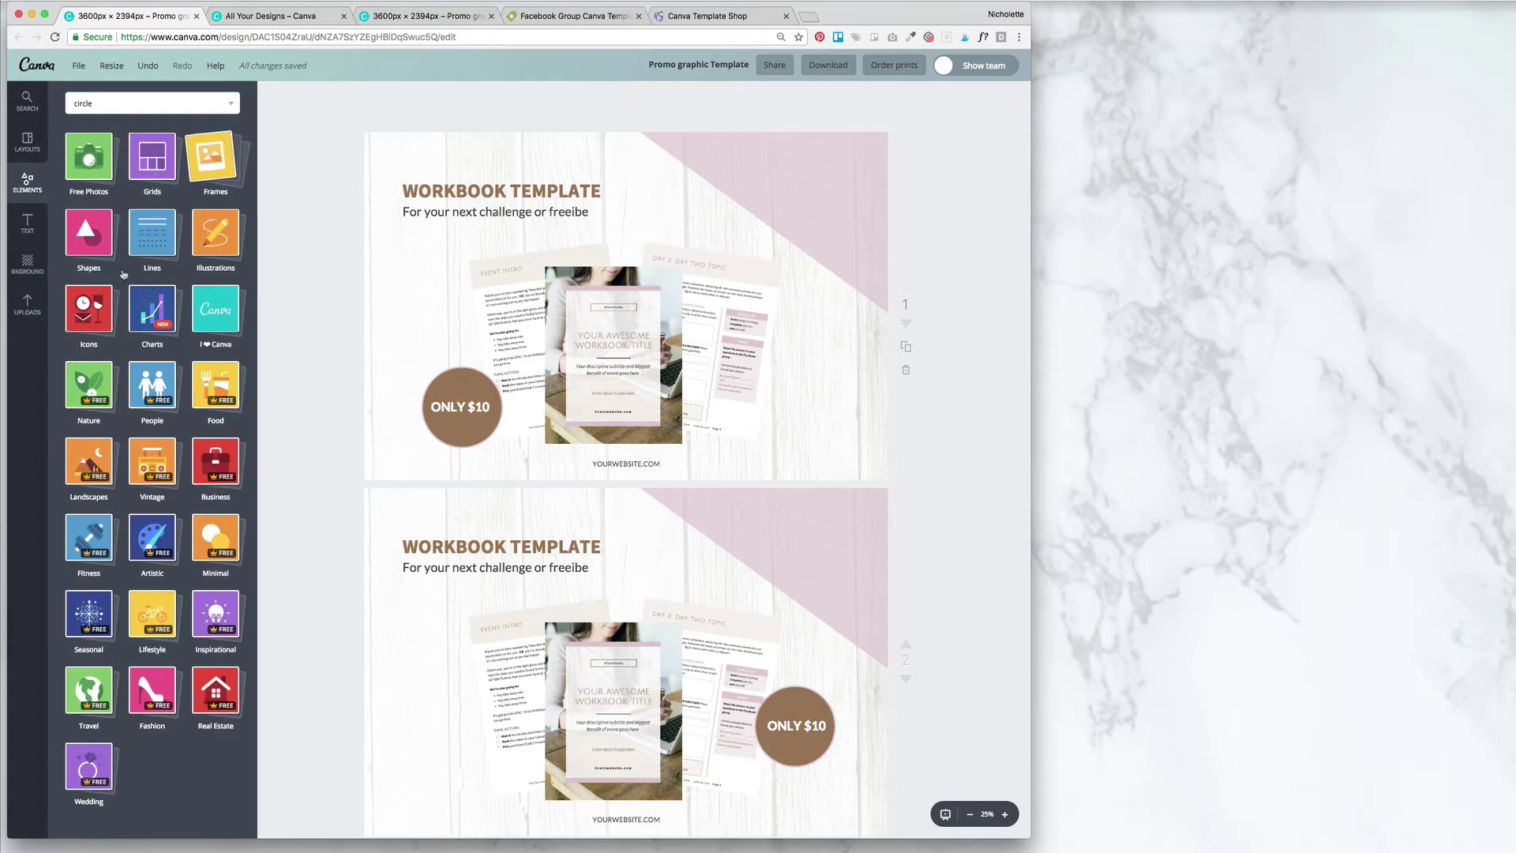
pyautogui.click(27, 304)
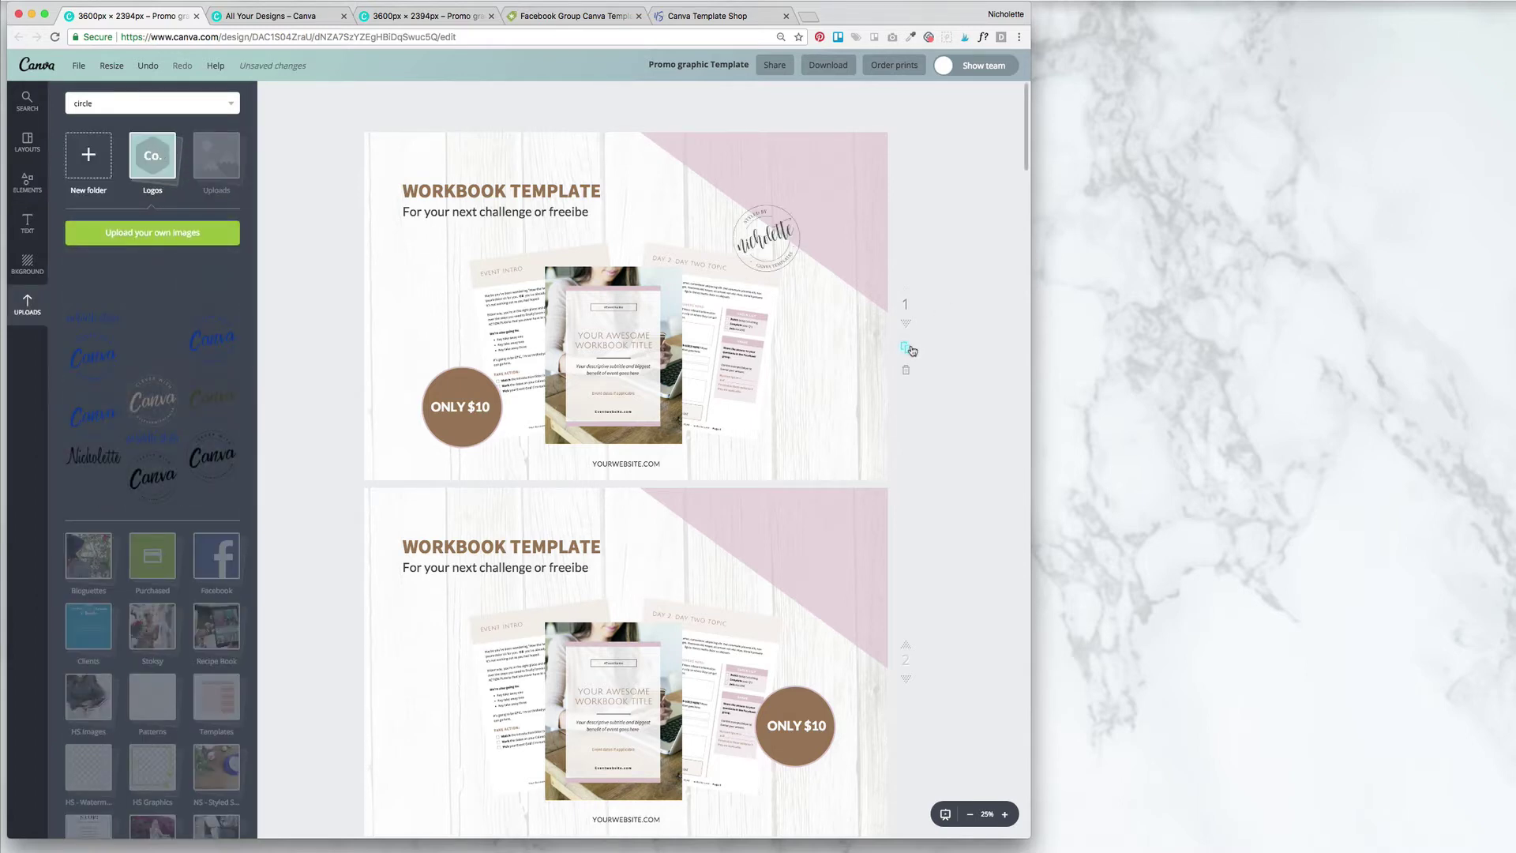
pyautogui.click(906, 348)
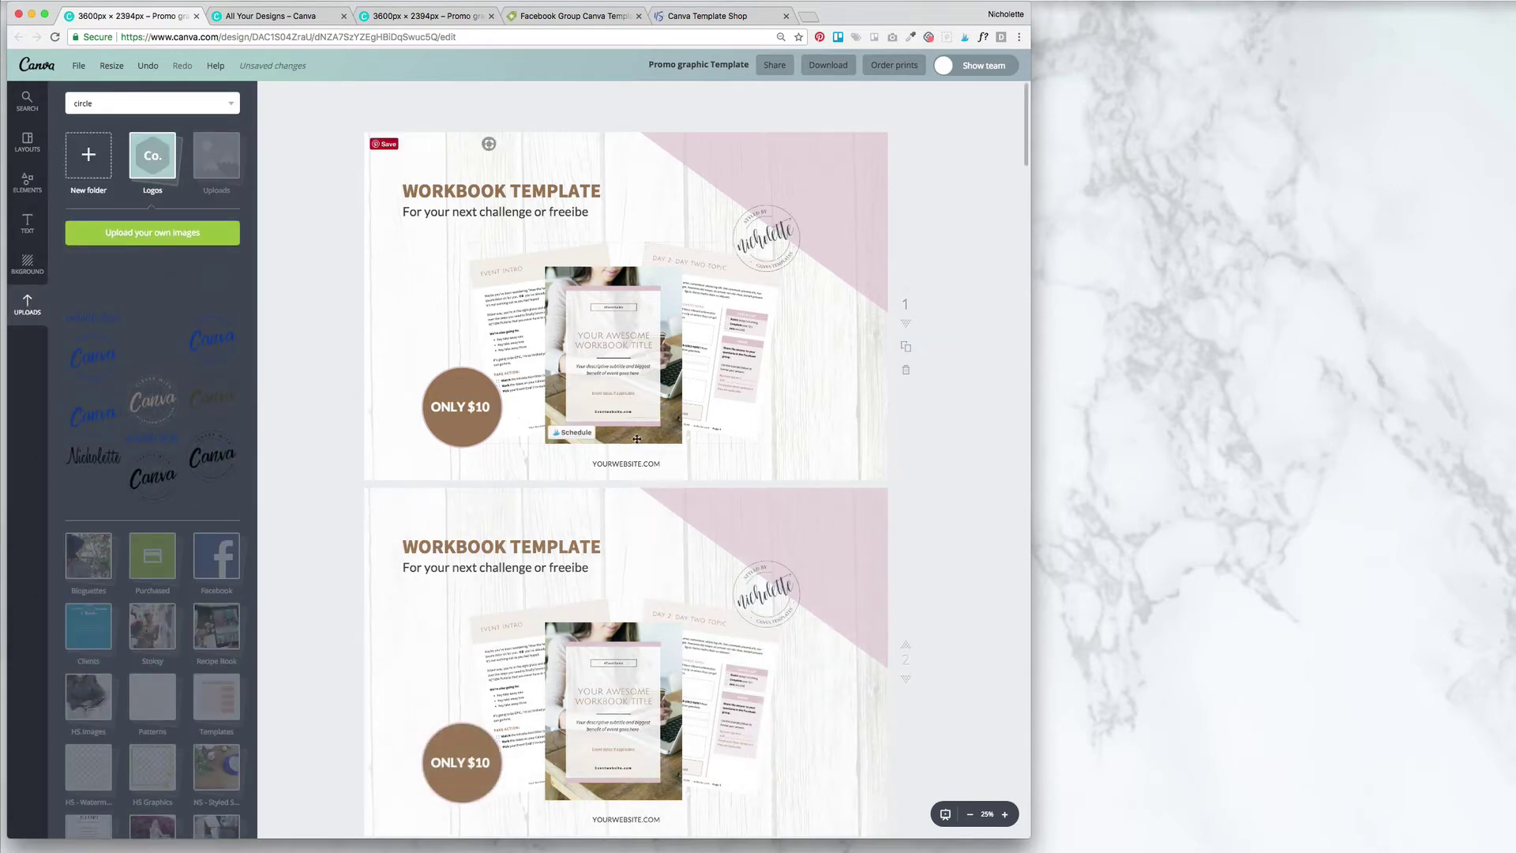
# Put the tablet mockup around the workbook cover on the second page, resizing, moving and rotating it to frame the cover
pyautogui.click(684, 352)
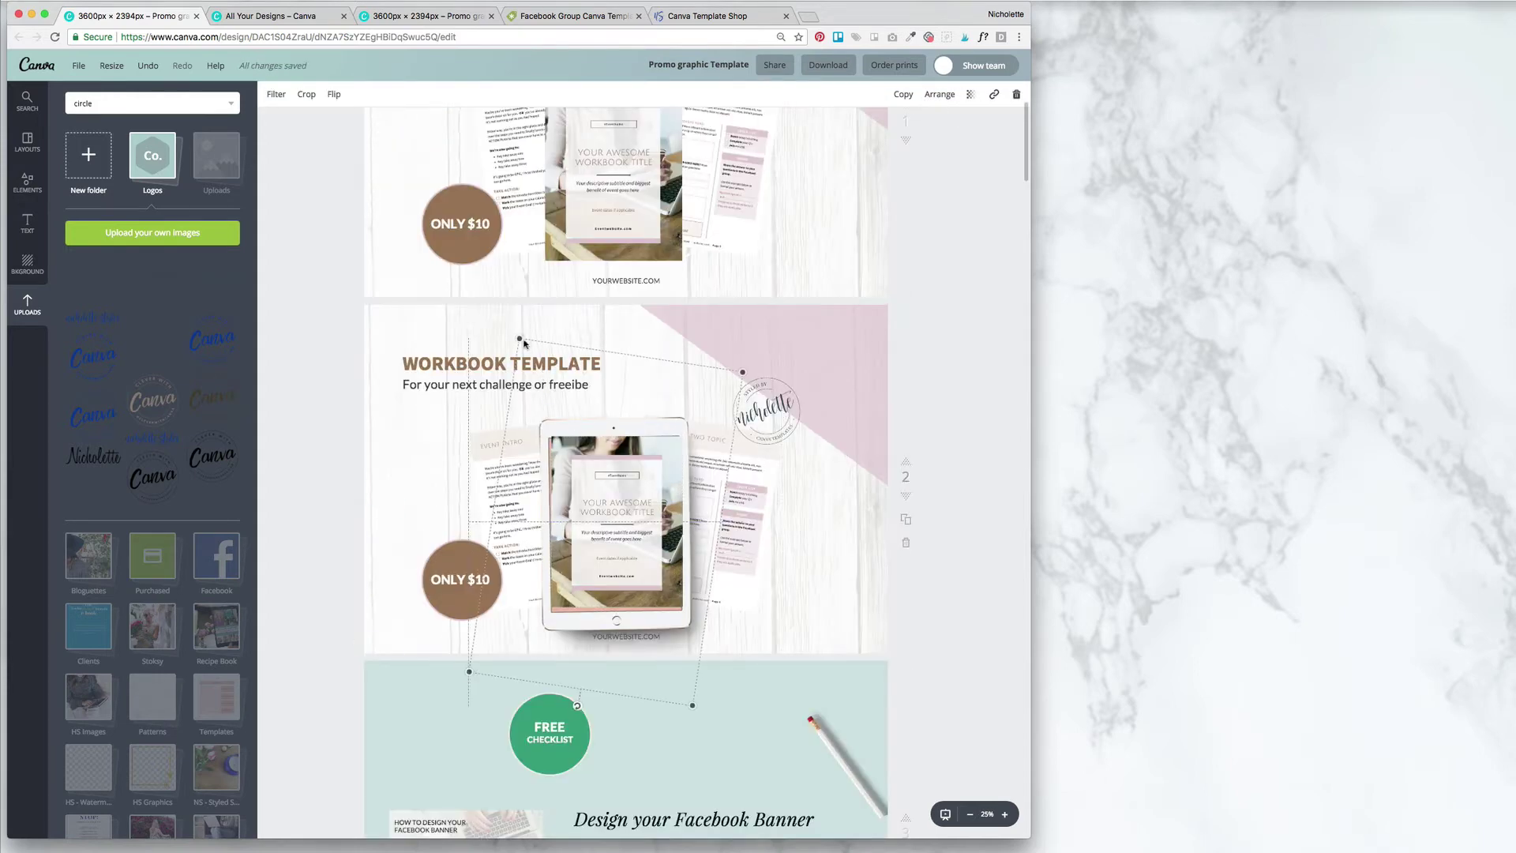
pyautogui.moveTo(698, 699); pyautogui.dragTo(707, 696)
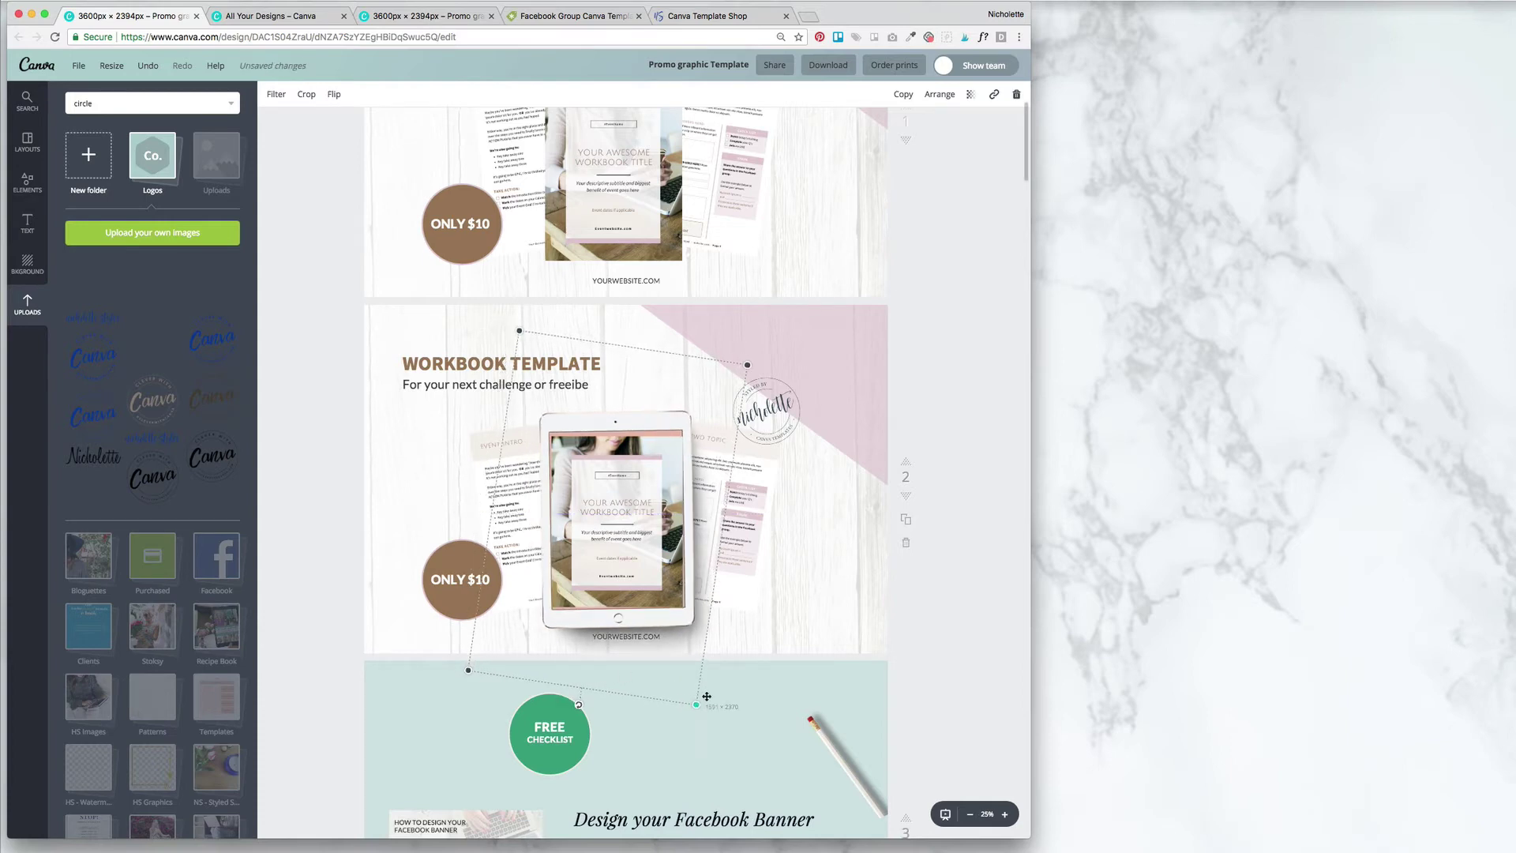
pyautogui.moveTo(636, 472); pyautogui.dragTo(679, 602)
pyautogui.click(678, 464)
pyautogui.moveTo(581, 713); pyautogui.dragTo(581, 715)
# Fit the workbook cover inside the tablet's screen on the second page and place a brown rectangle directly behind the cover
pyautogui.moveTo(533, 349); pyautogui.dragTo(458, 375)
pyautogui.click(638, 429)
pyautogui.moveTo(637, 429); pyautogui.dragTo(635, 477)
pyautogui.moveTo(698, 584); pyautogui.dragTo(669, 601)
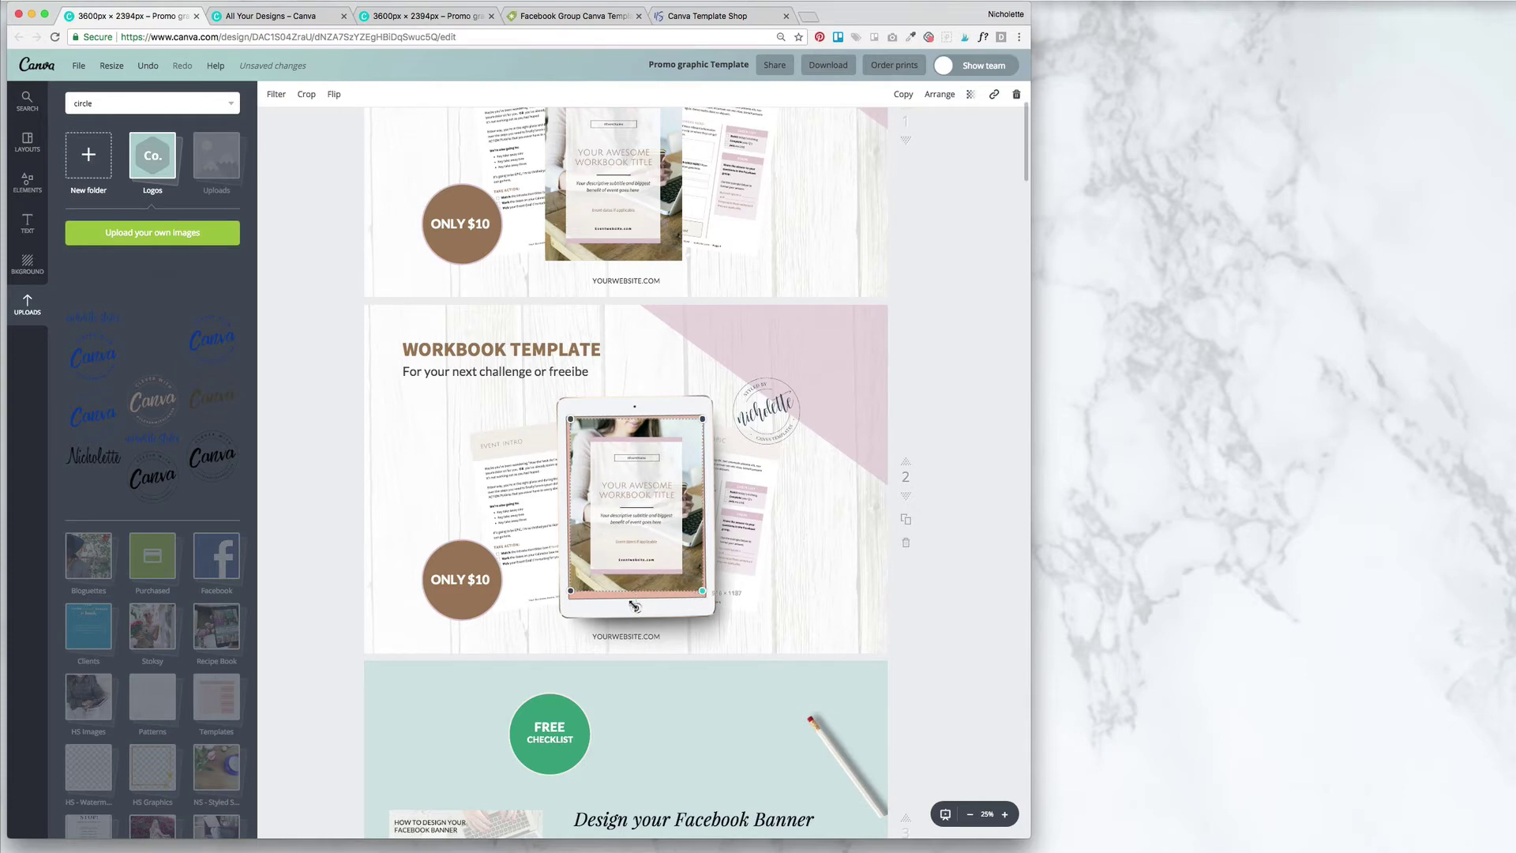
pyautogui.click(634, 608)
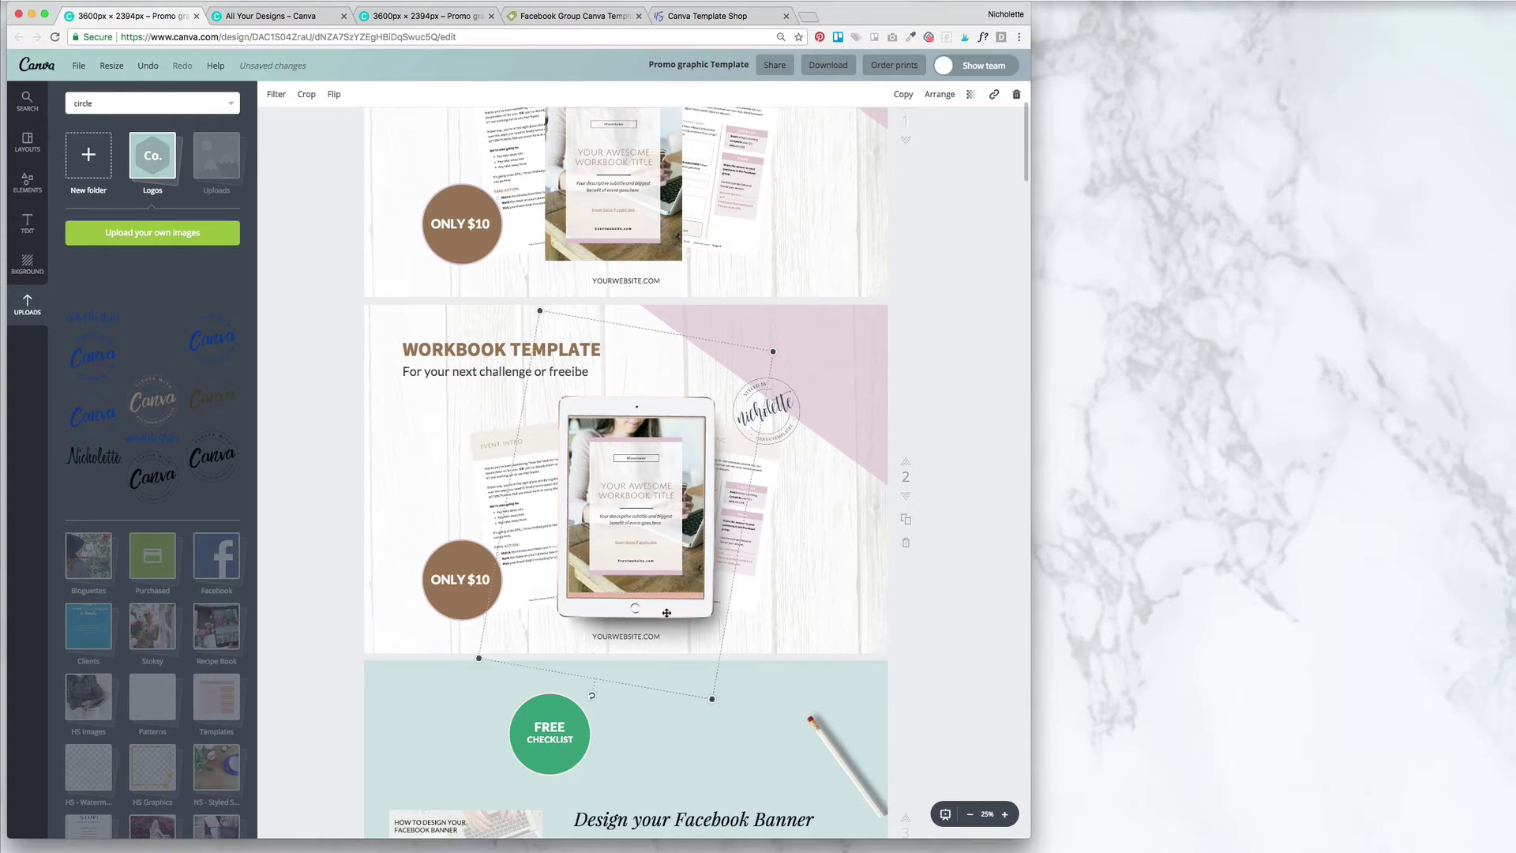
pyautogui.click(645, 573)
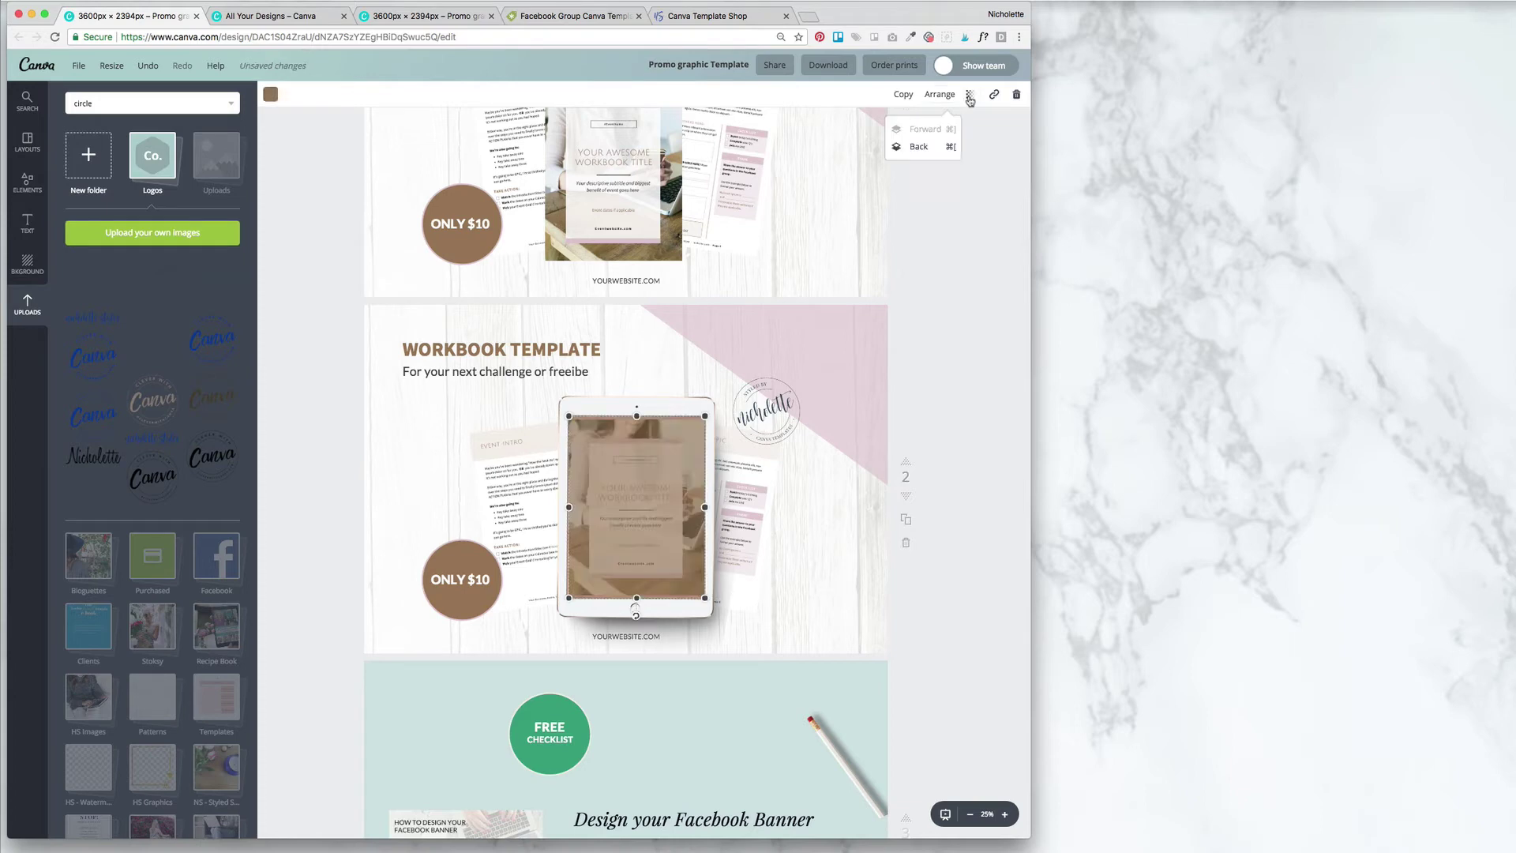
pyautogui.click(970, 94)
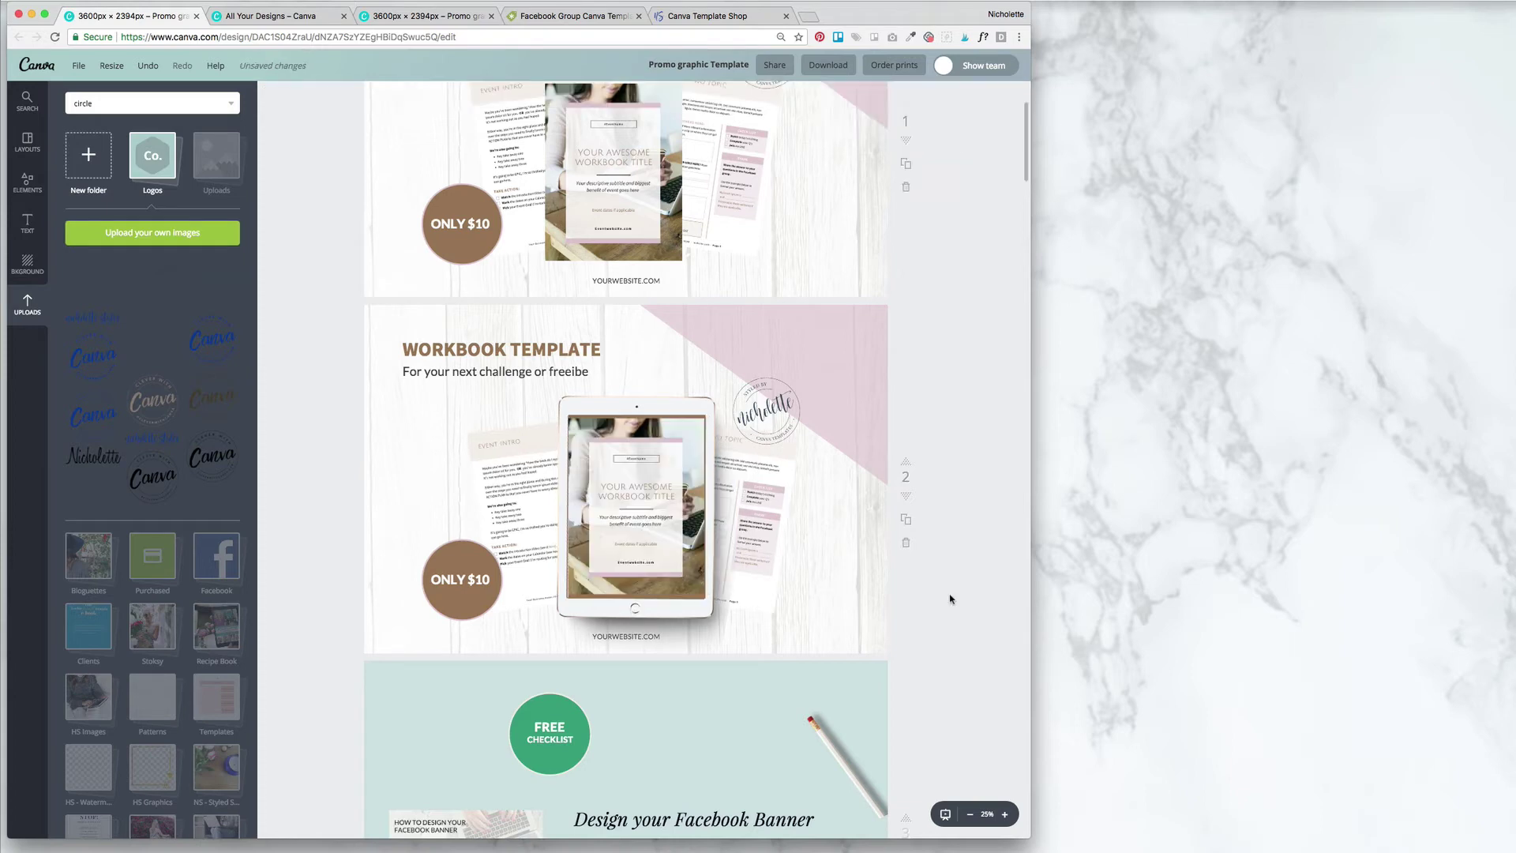
# Shift the first page's workbook page group left, ungroup it, and spread the cover and inner pages apart
pyautogui.scroll(3, 951, 599)
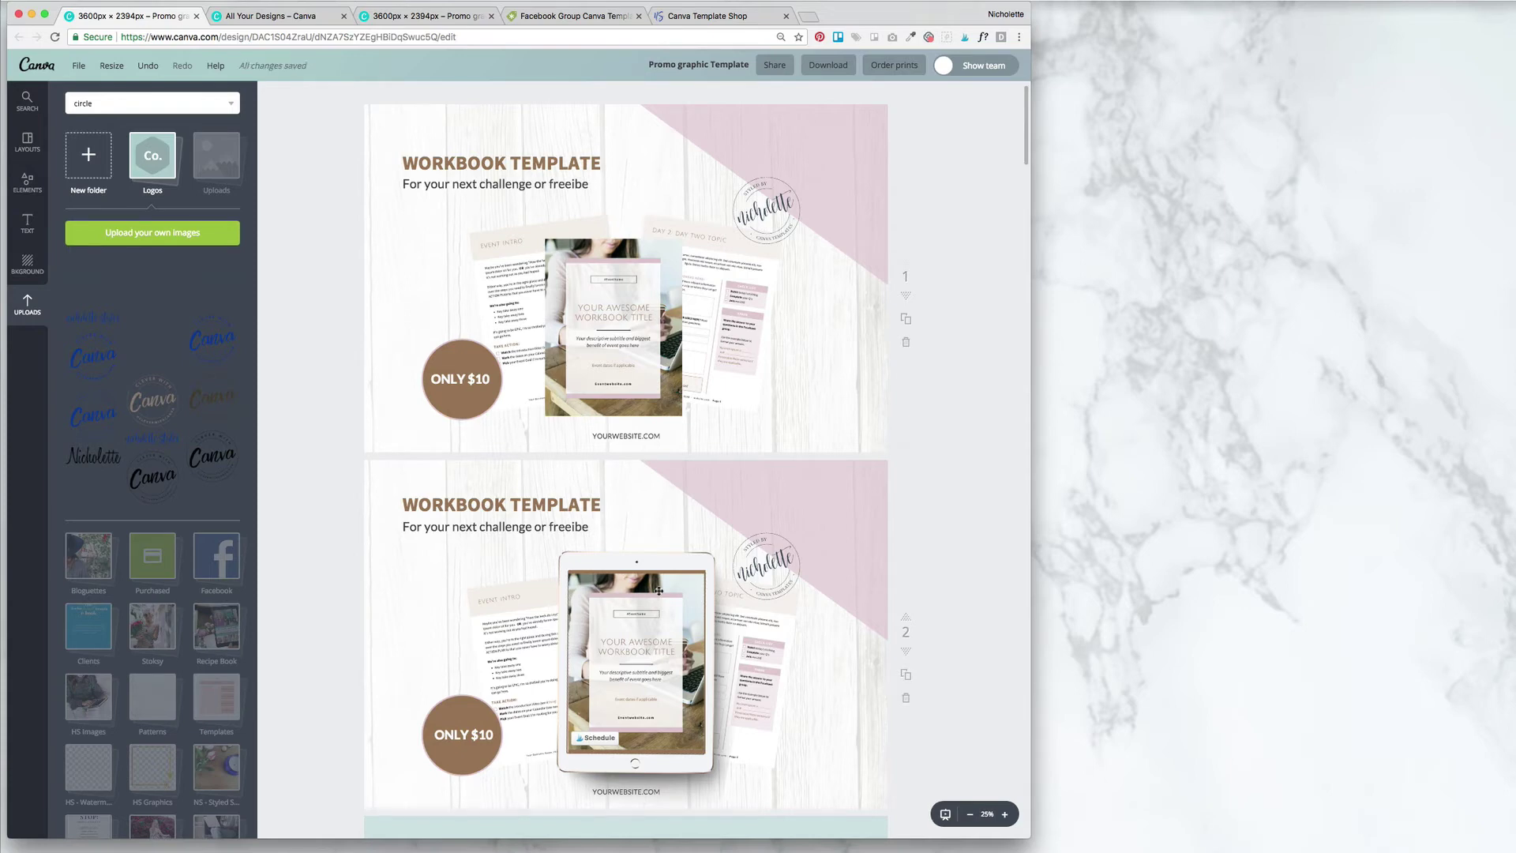
pyautogui.press('super+z')
pyautogui.click(698, 241)
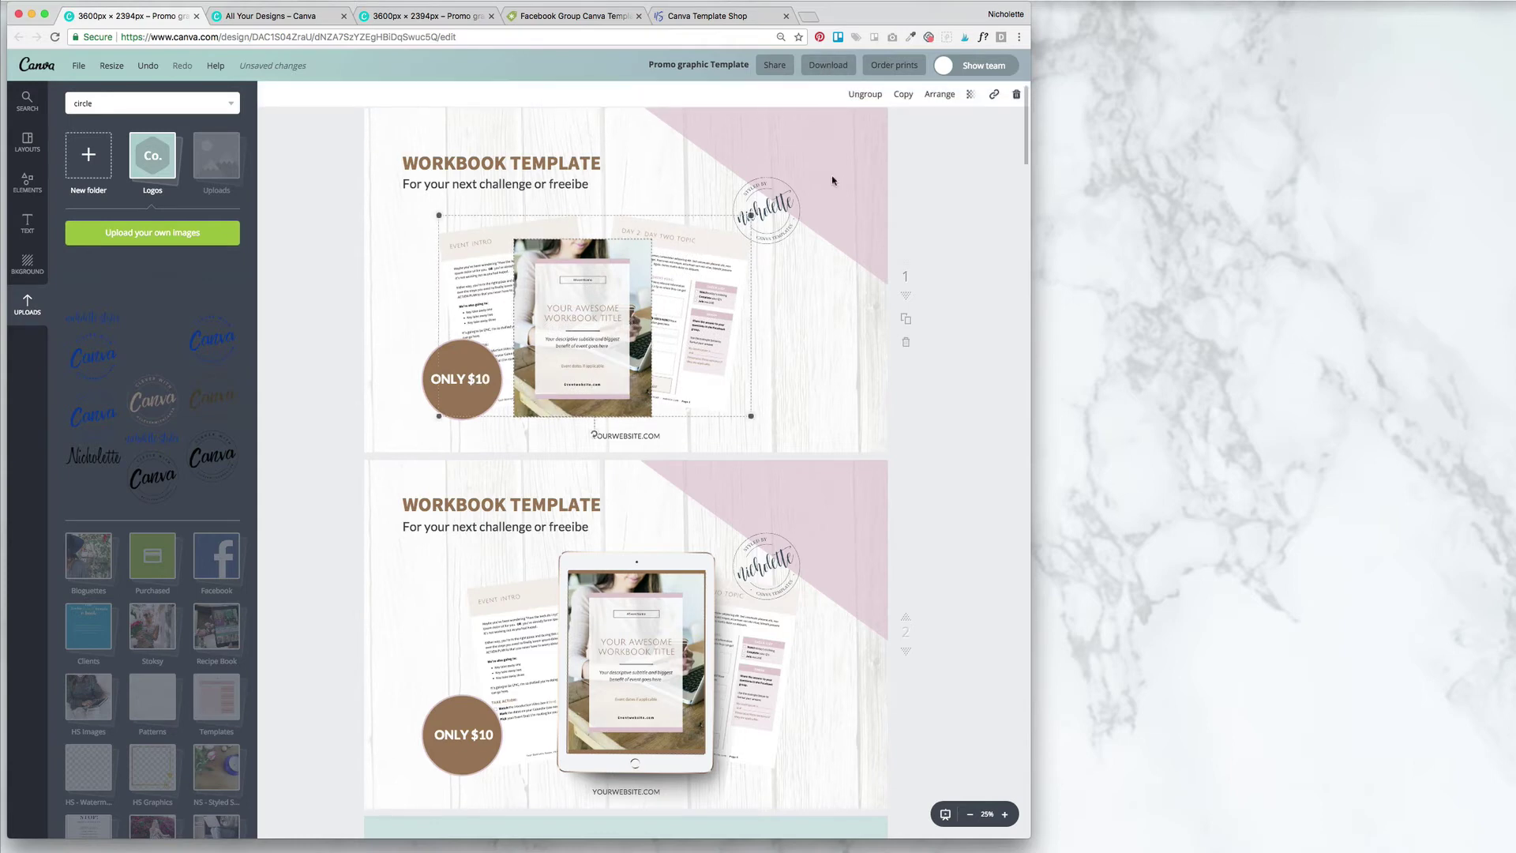
pyautogui.click(872, 95)
pyautogui.click(964, 206)
pyautogui.moveTo(503, 255)
pyautogui.mouseDown()
pyautogui.moveTo(490, 255)
pyautogui.moveTo(521, 272)
pyautogui.mouseUp()
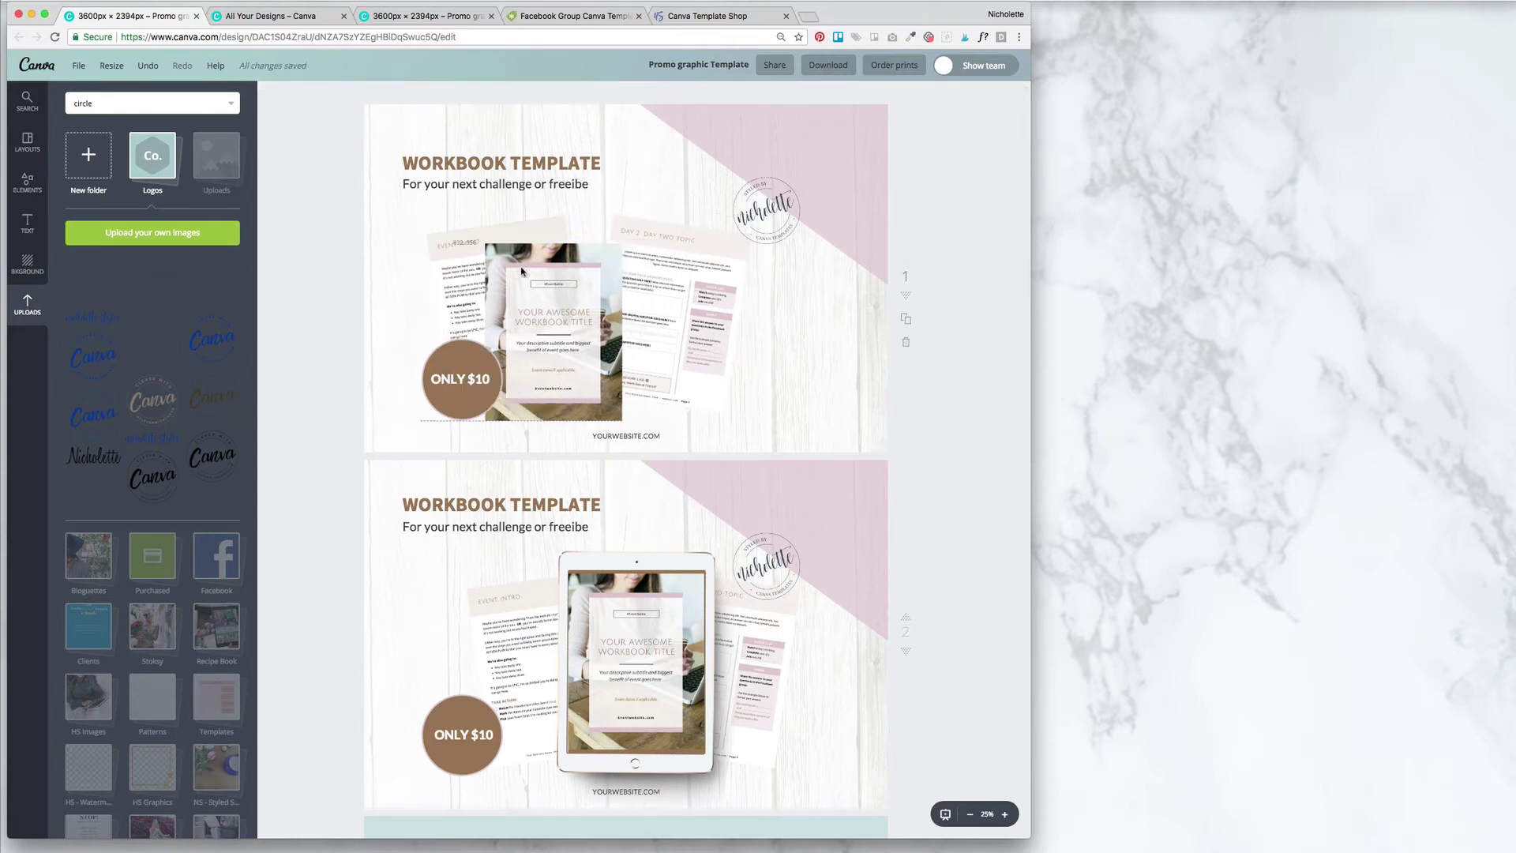
# Replace the first page's round logo with the uploaded brown Mist & Co. logo in the lower-right corner
pyautogui.click(755, 229)
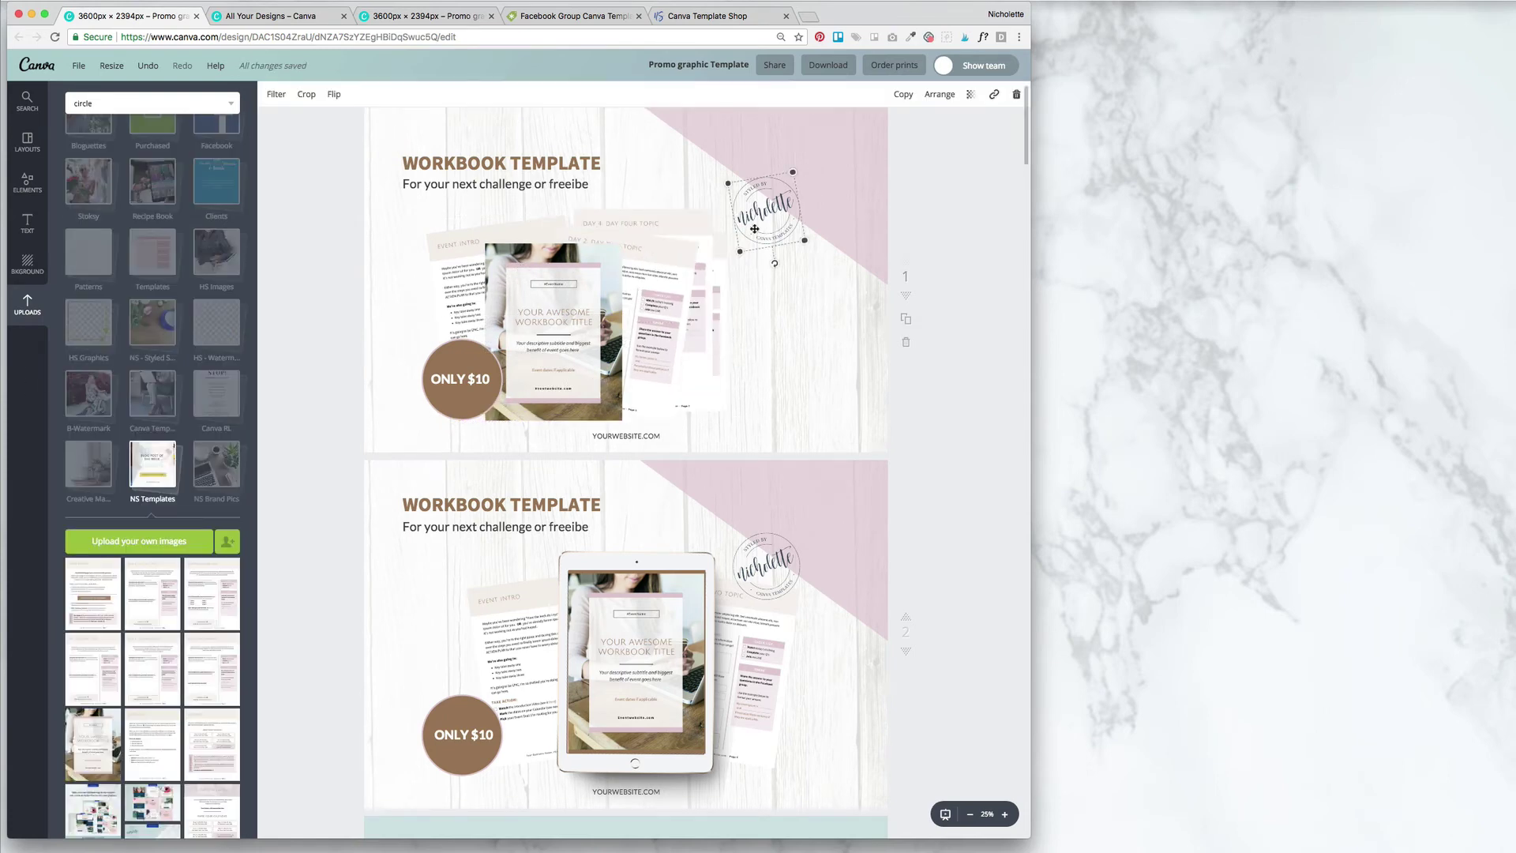
pyautogui.press('Delete')
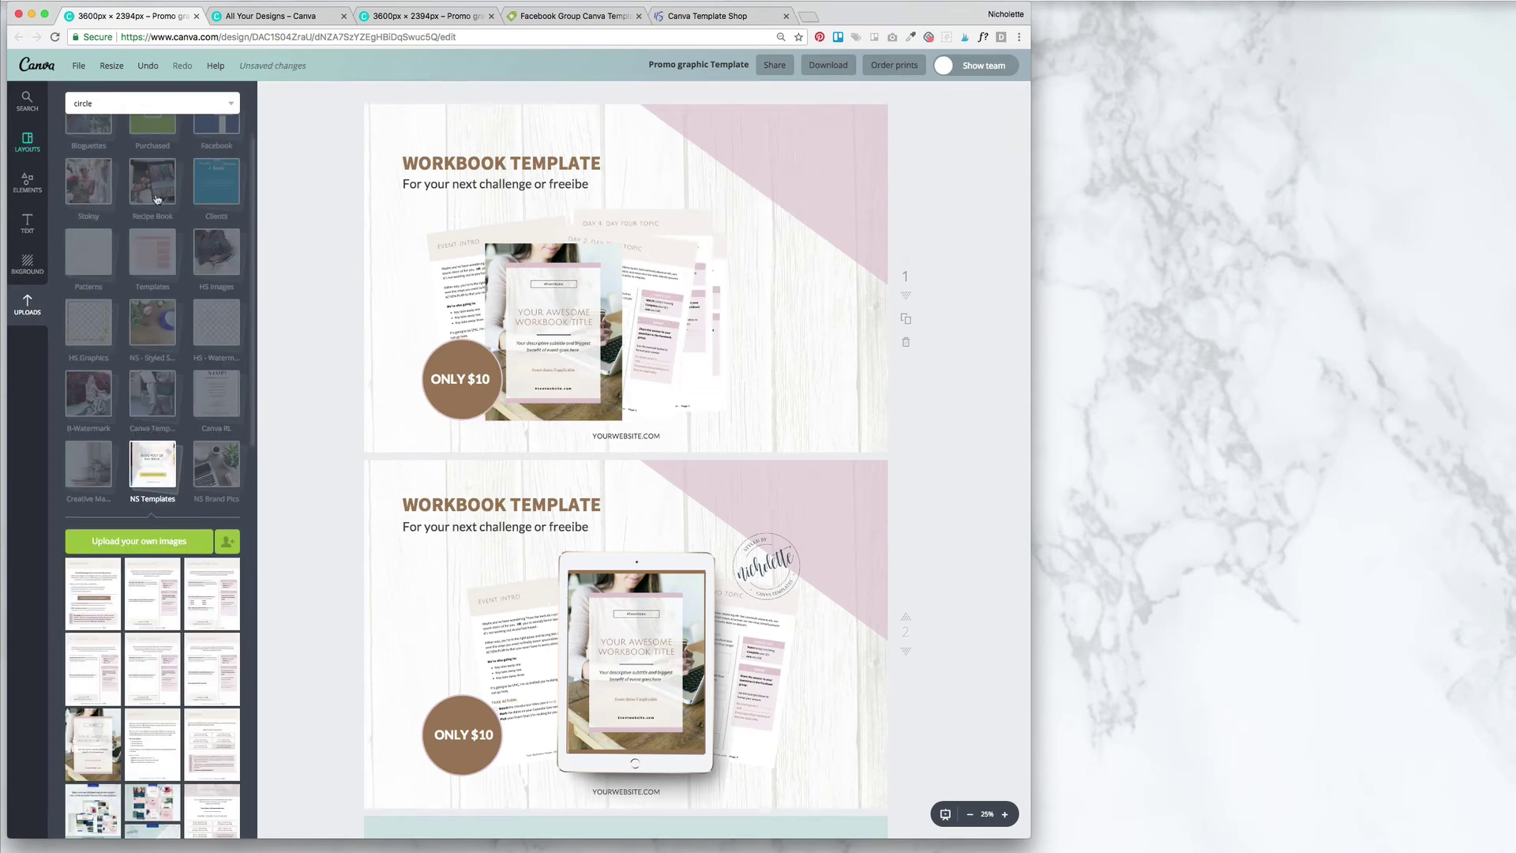
pyautogui.scroll(3, 154, 192)
pyautogui.click(205, 154)
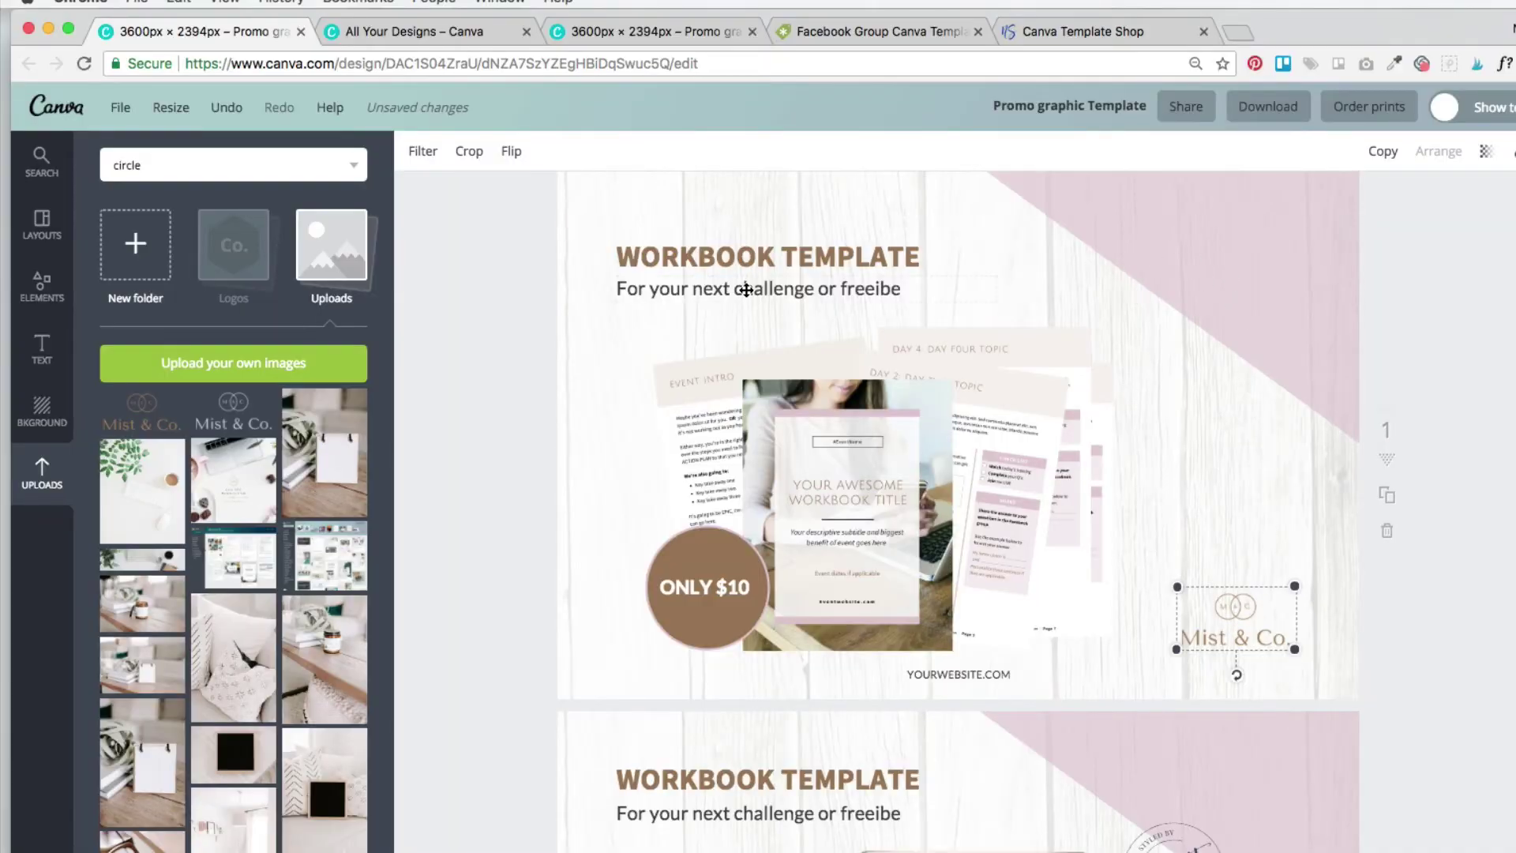
# Turn a copy of the subtitle into an "Instant download" script heading at the pink accent's edge
pyautogui.click(744, 289)
pyautogui.press('super+d')
pyautogui.moveTo(964, 285); pyautogui.dragTo(1362, 221)
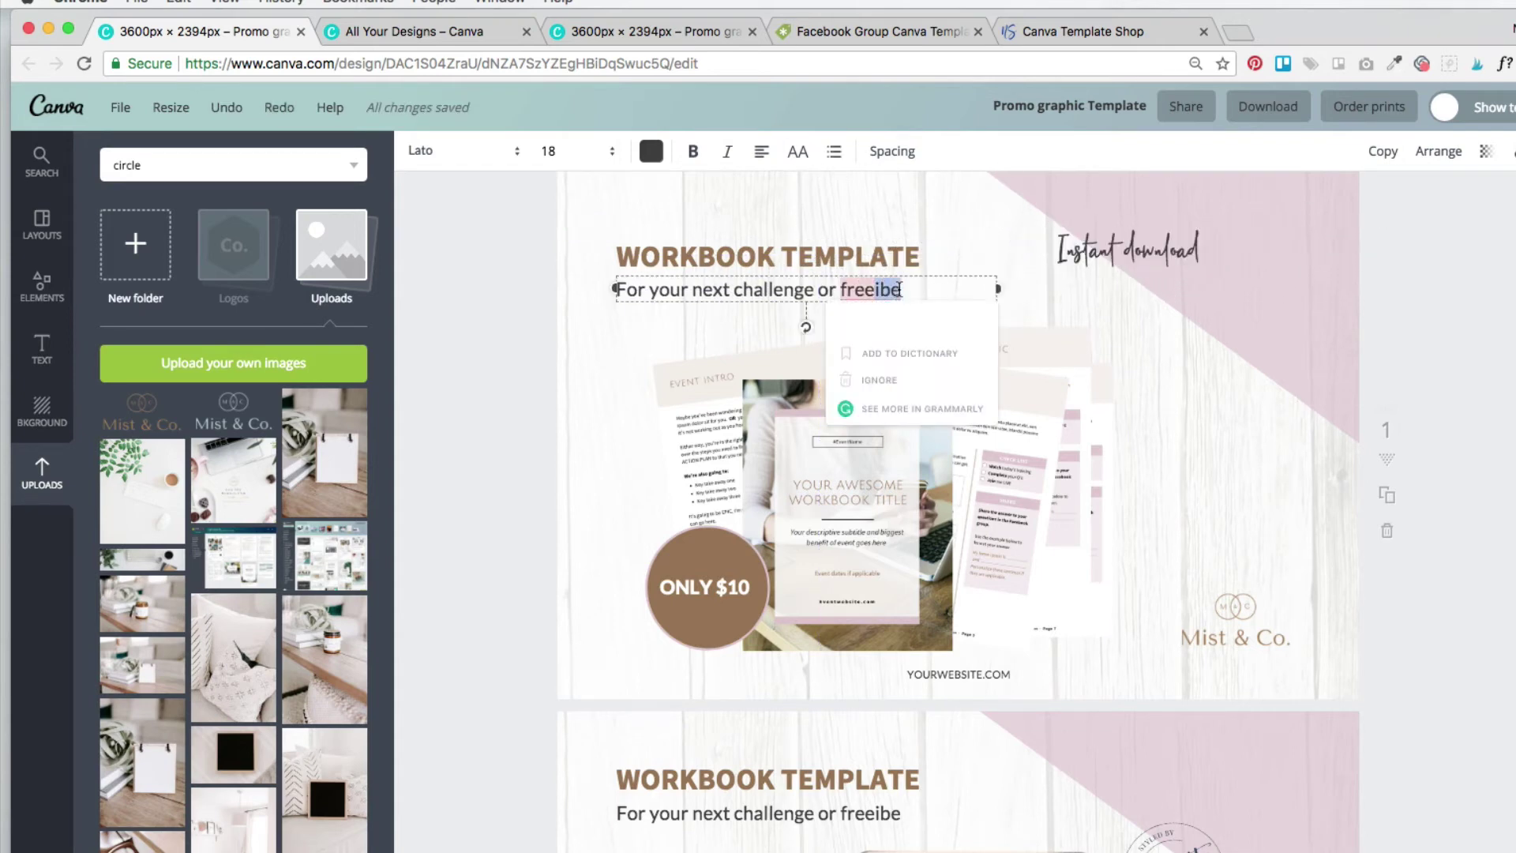
# Correct the subtitle's ending to "freebie" and add a size 12 bulleted list, "includes 10 pages" and "includes photos", under "Instant download"
pyautogui.click(980, 367)
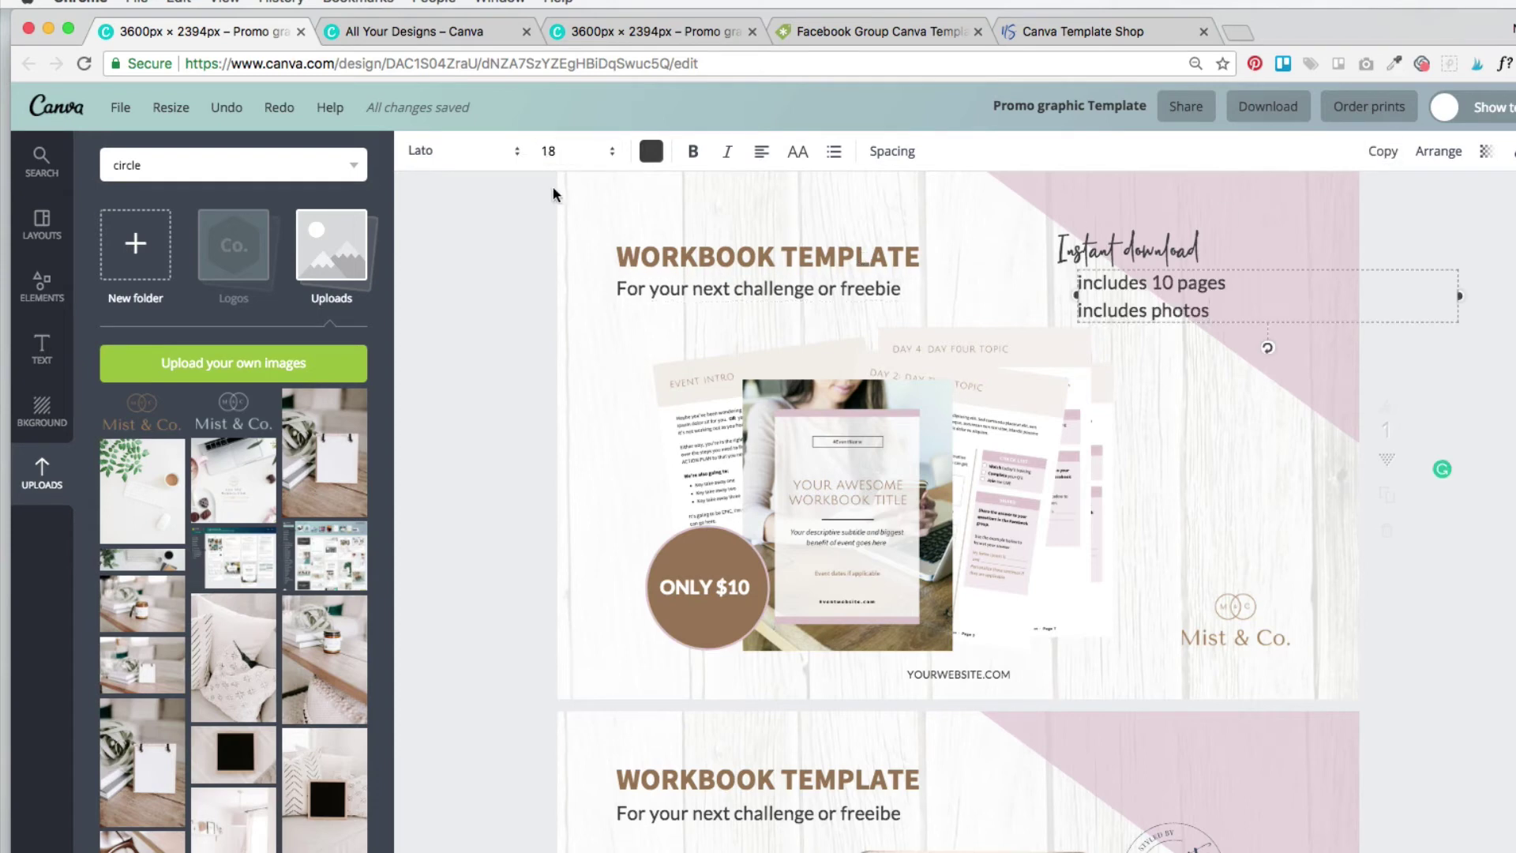
pyautogui.click(563, 151)
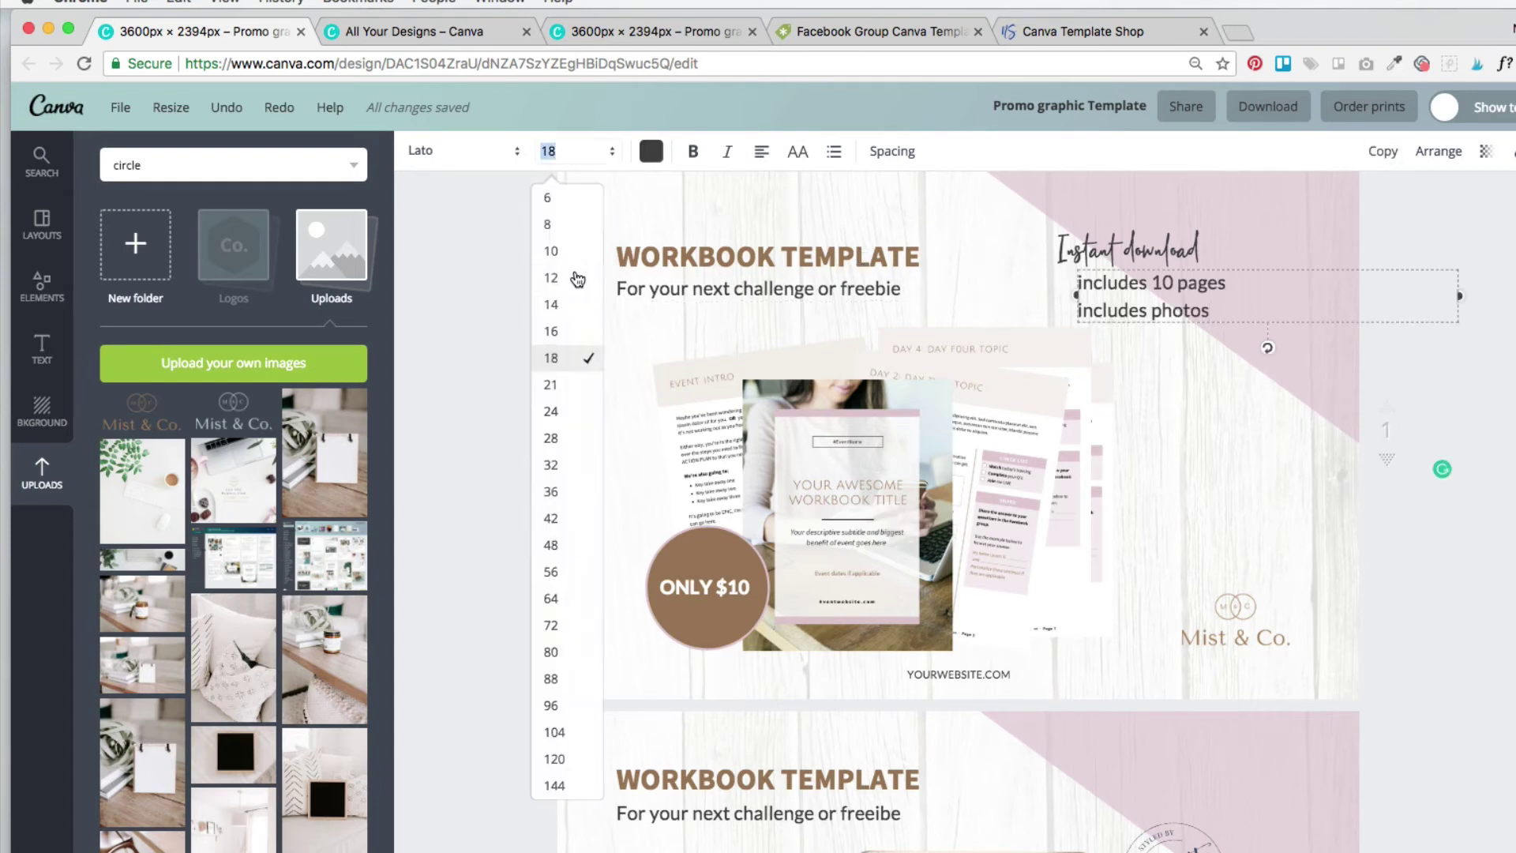
pyautogui.click(585, 286)
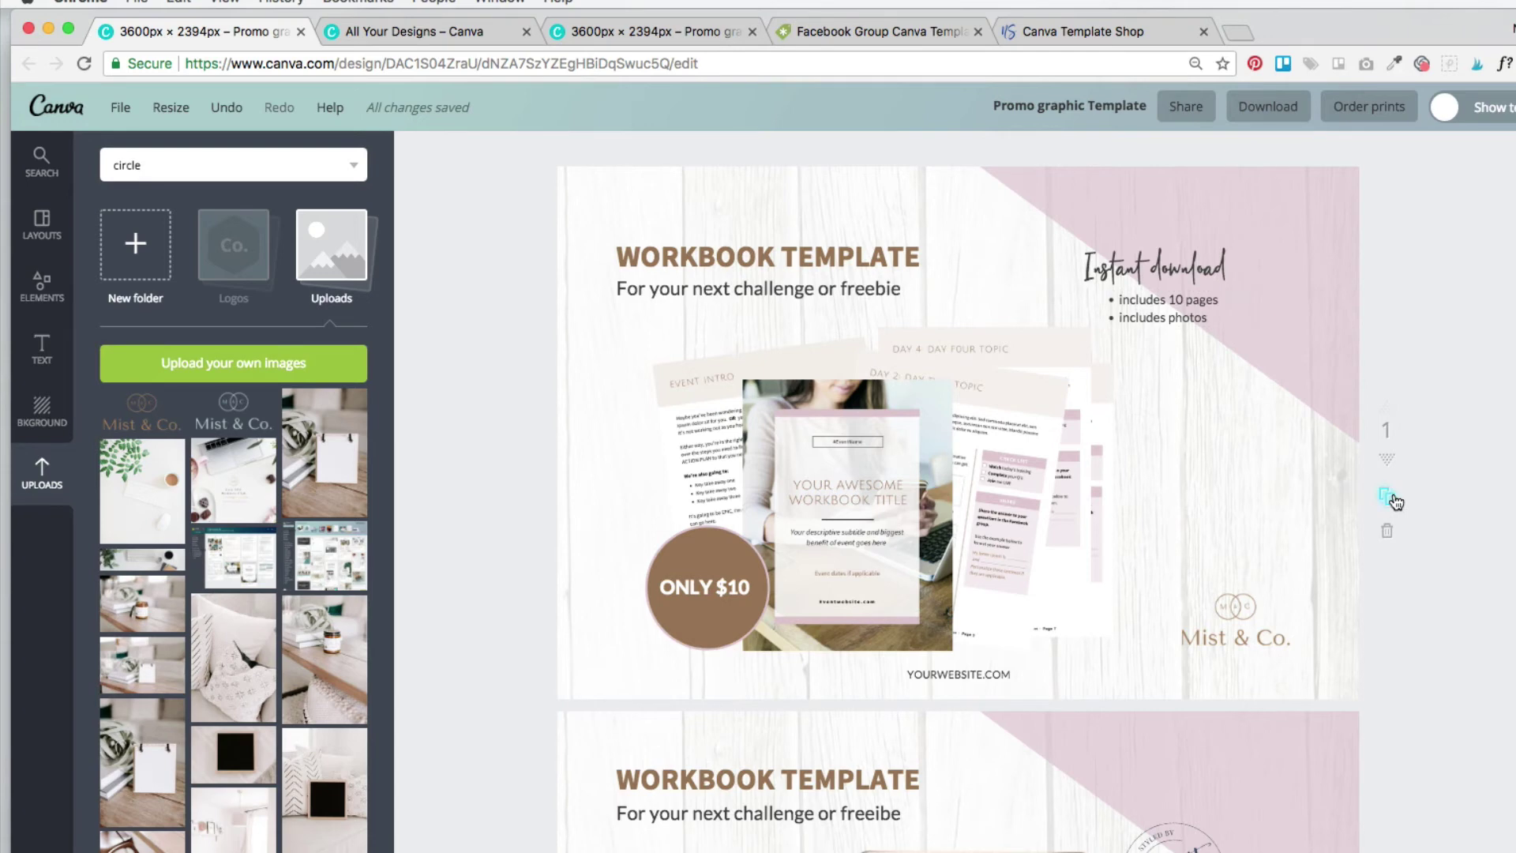
# Duplicate the page and turn the first page's pink accent into a horizontal band across the bottom, about 4283 × 2020 px
pyautogui.click(1391, 498)
pyautogui.click(1222, 181)
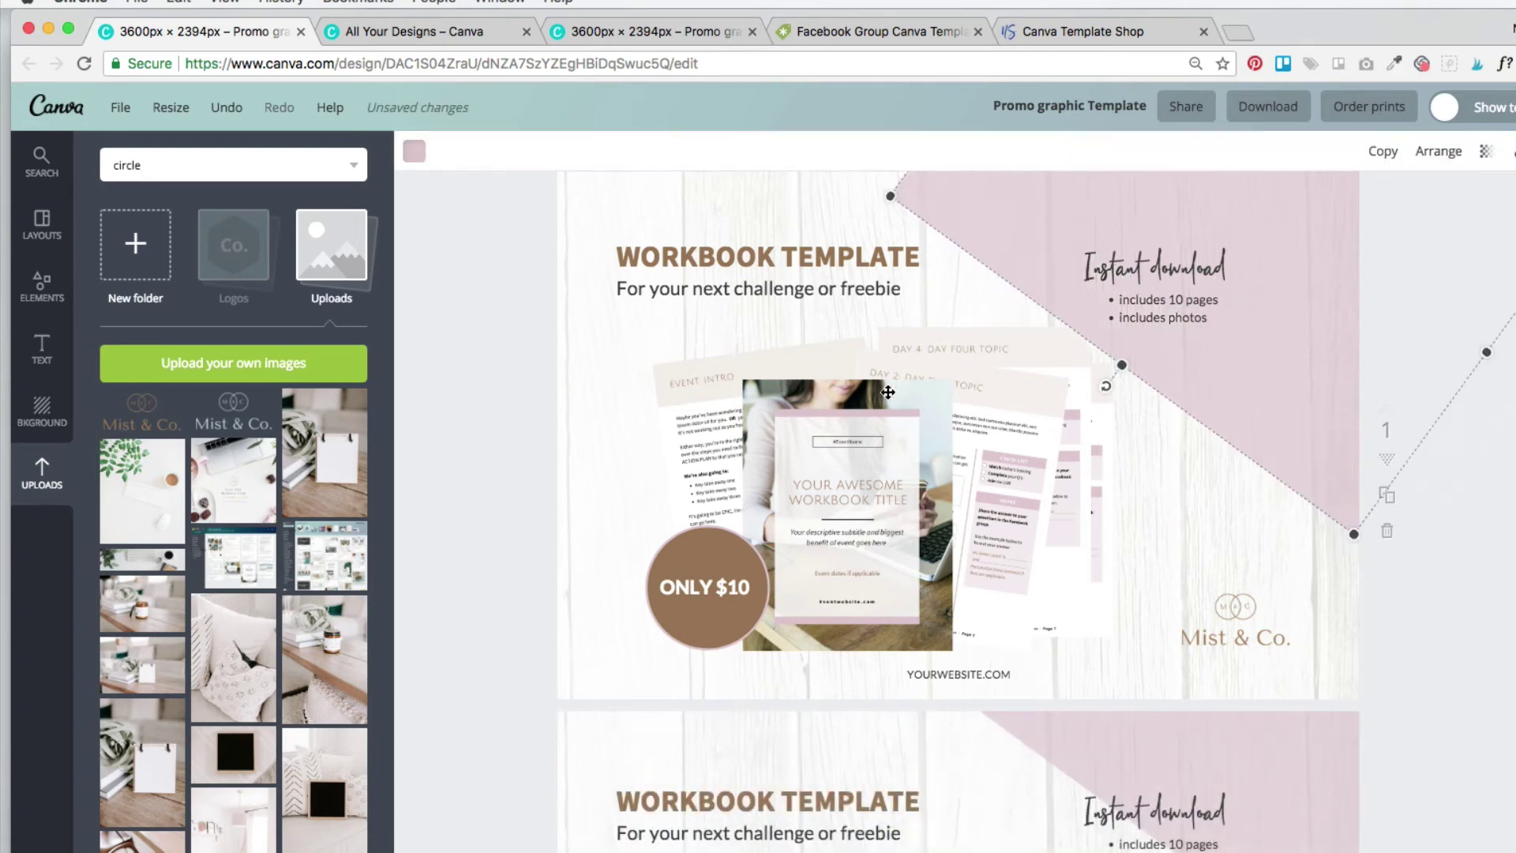
pyautogui.moveTo(903, 383); pyautogui.dragTo(884, 394)
pyautogui.moveTo(764, 554); pyautogui.dragTo(928, 548)
pyautogui.moveTo(900, 604); pyautogui.dragTo(916, 603)
pyautogui.moveTo(1001, 237); pyautogui.dragTo(839, 693)
pyautogui.moveTo(1230, 791); pyautogui.dragTo(1401, 788)
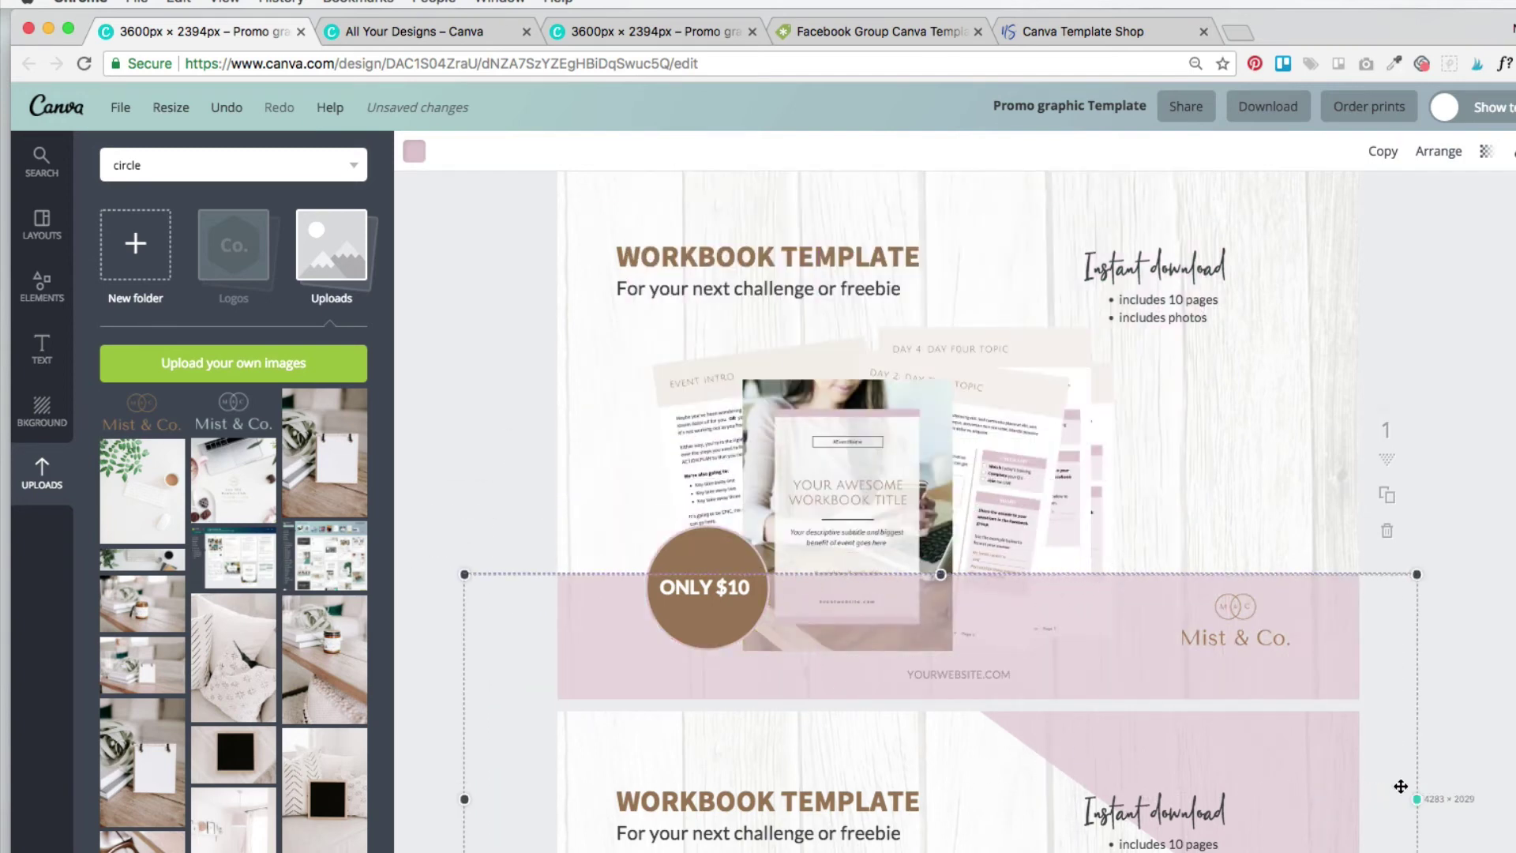
# Send the pink band behind the workbook pages and adjust it to a narrow strip behind the website address
pyautogui.click(1437, 153)
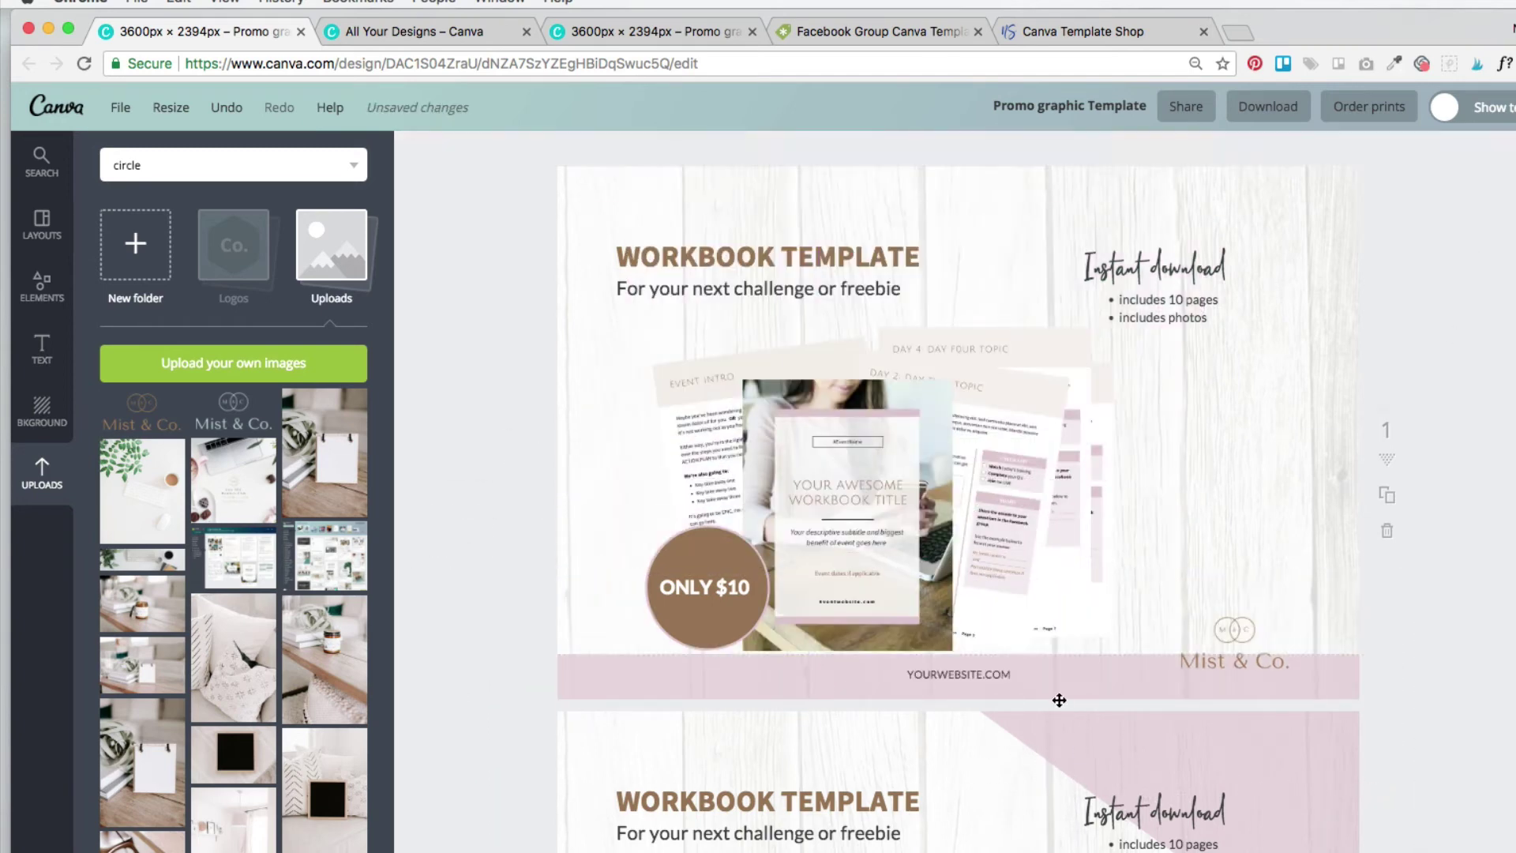
pyautogui.click(1059, 700)
pyautogui.moveTo(942, 654)
pyautogui.mouseDown()
pyautogui.moveTo(941, 604)
pyautogui.moveTo(942, 642)
pyautogui.mouseUp()
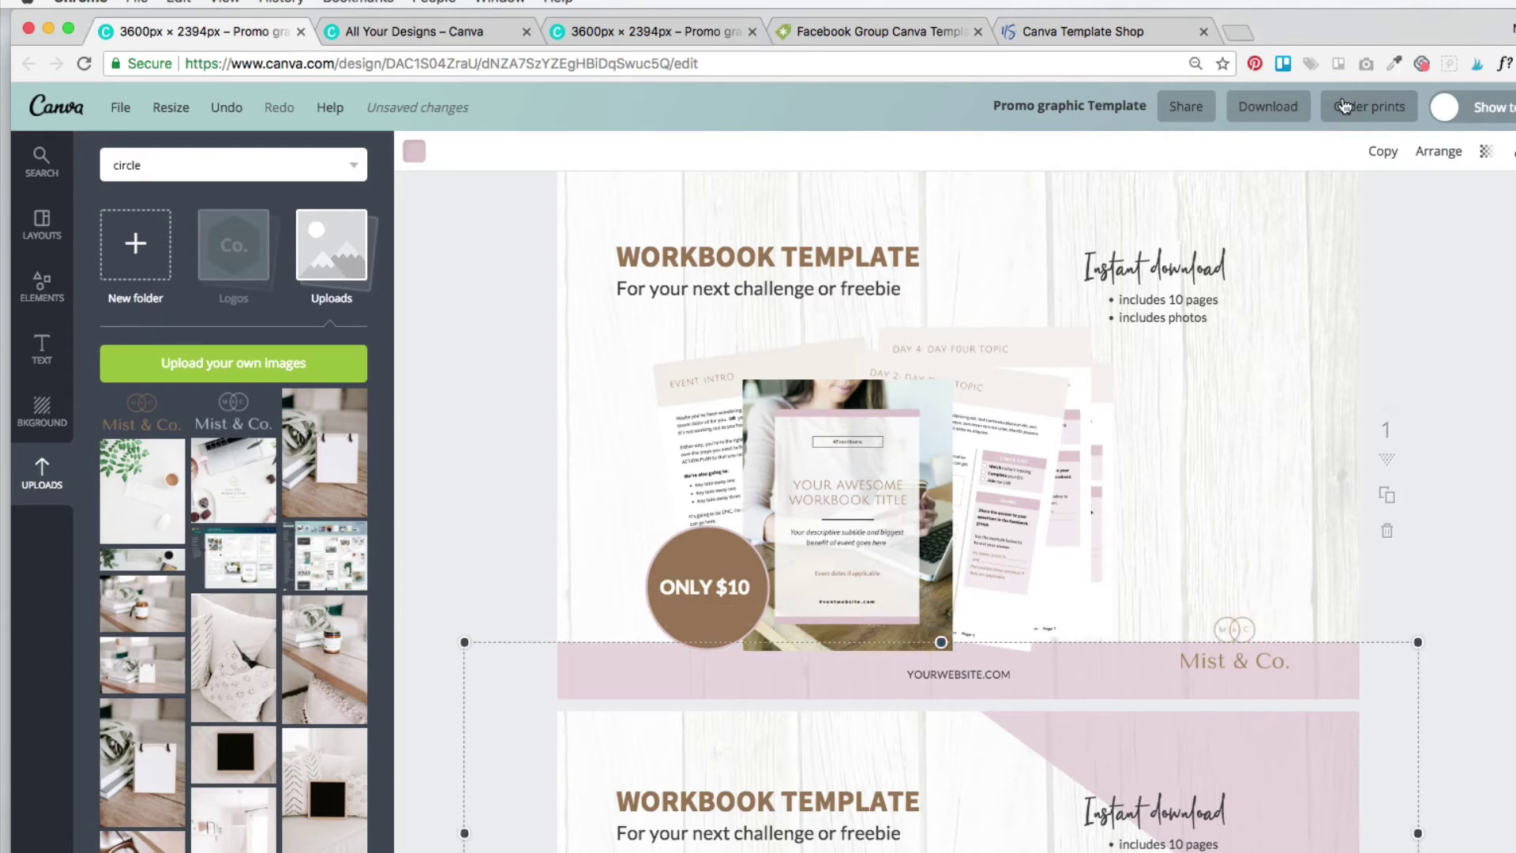
# Add a copy of the pink band along the top edge of a duplicate page only, and enlarge the first page's Mist & Co. logo
pyautogui.click(1386, 156)
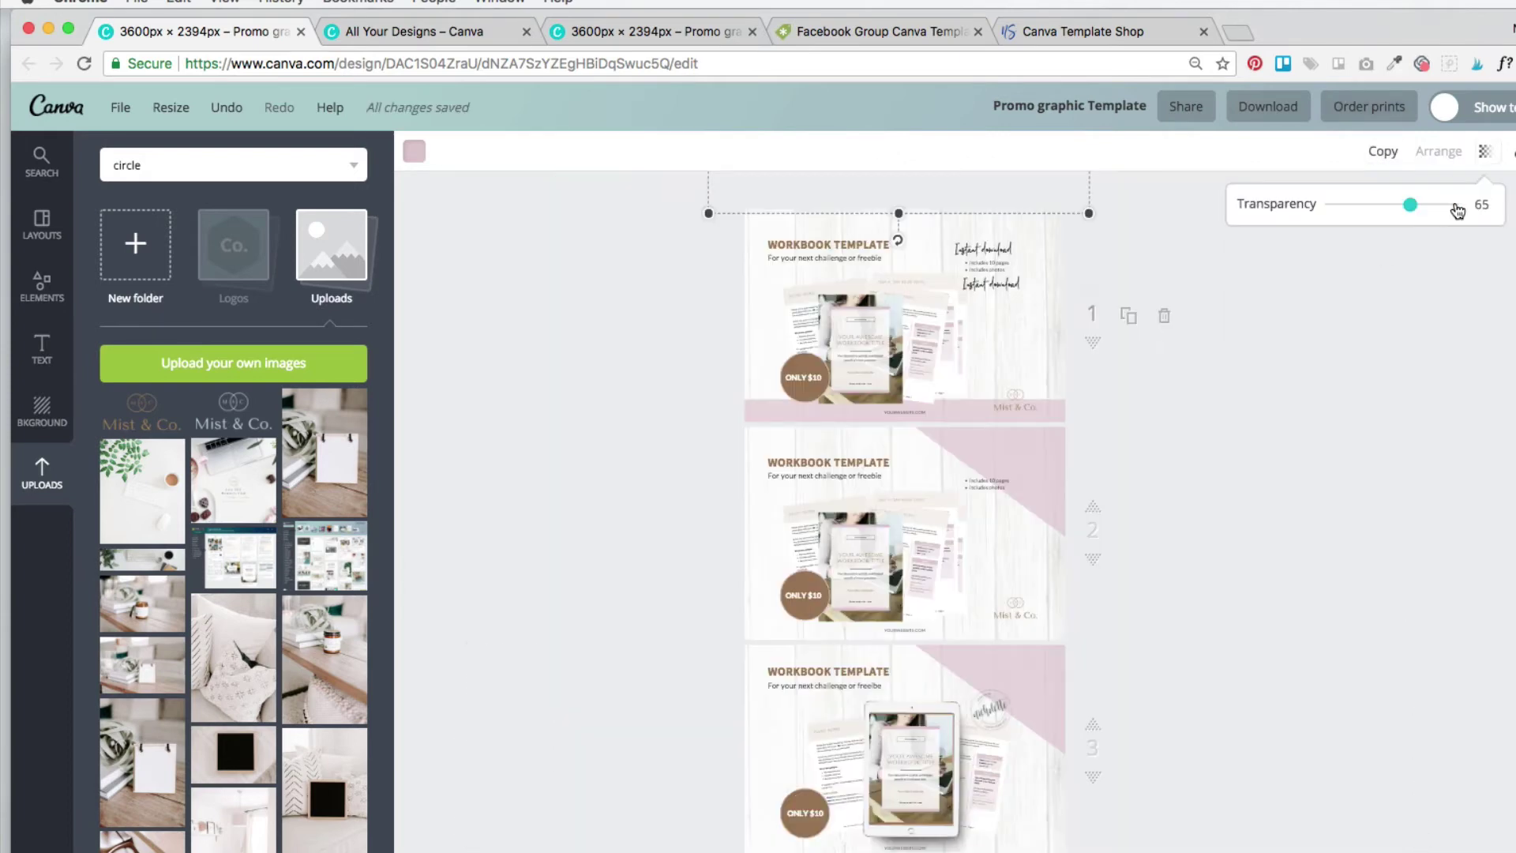
pyautogui.moveTo(1458, 211); pyautogui.dragTo(1509, 204)
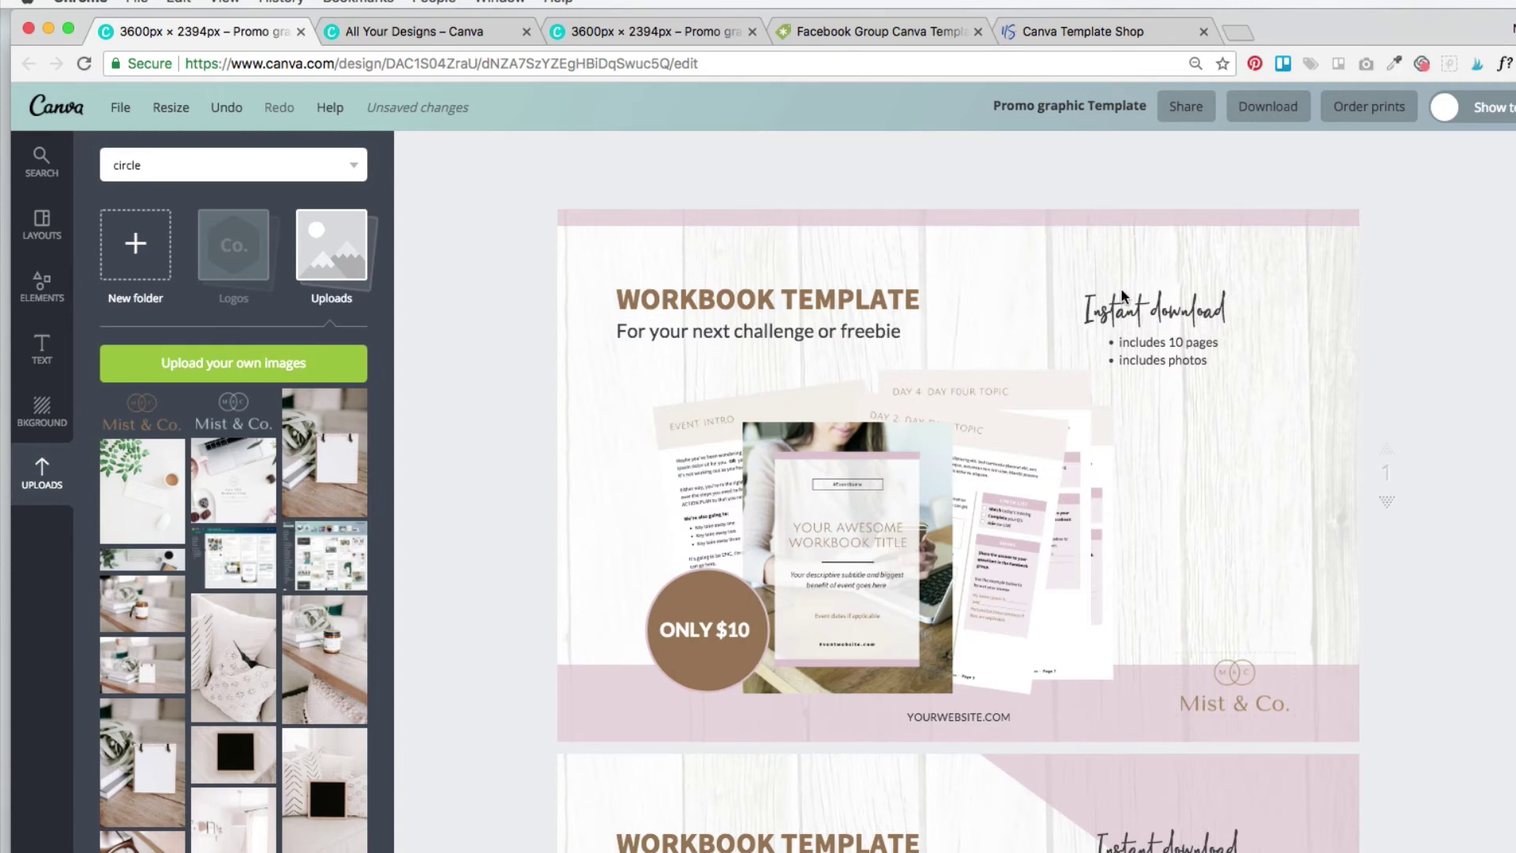
pyautogui.click(1090, 217)
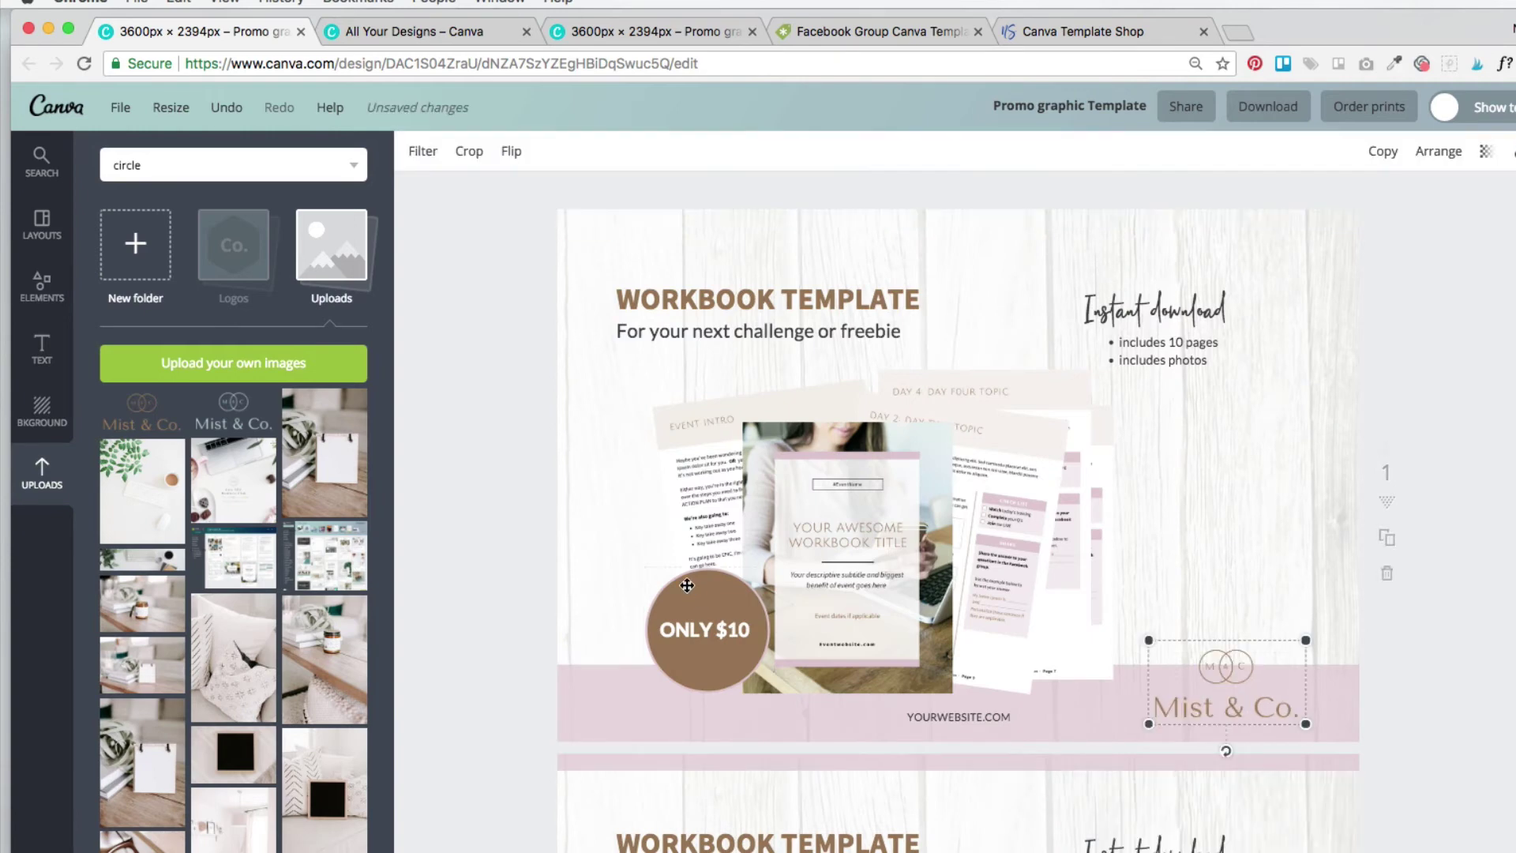
# Enlarge the brown badge circle without its price text, and group the "Instant download" heading with its list and color them white
pyautogui.moveTo(687, 585); pyautogui.dragTo(1340, 464)
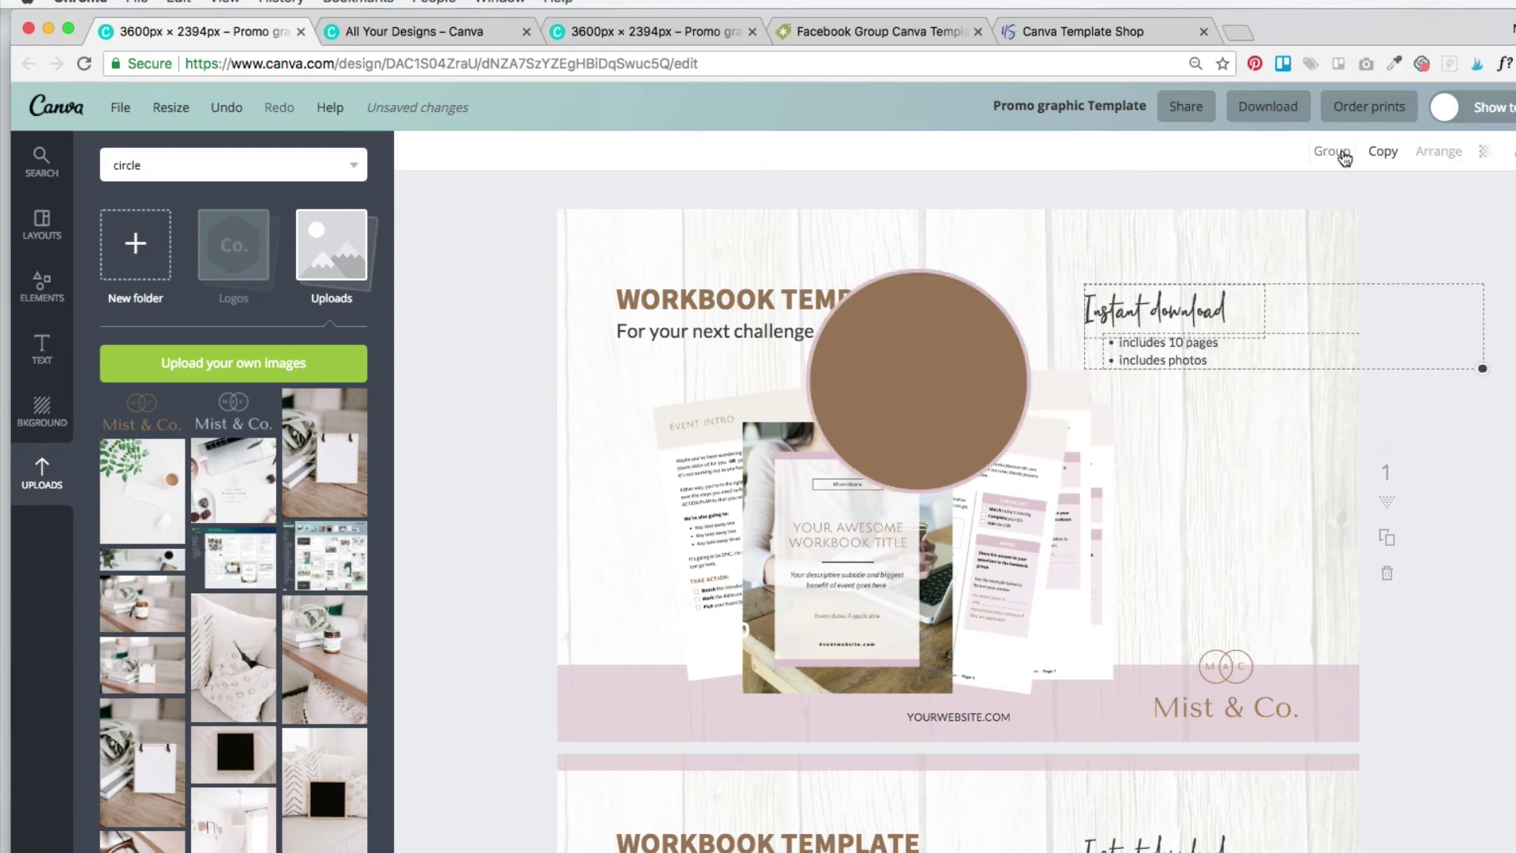
pyautogui.click(1340, 153)
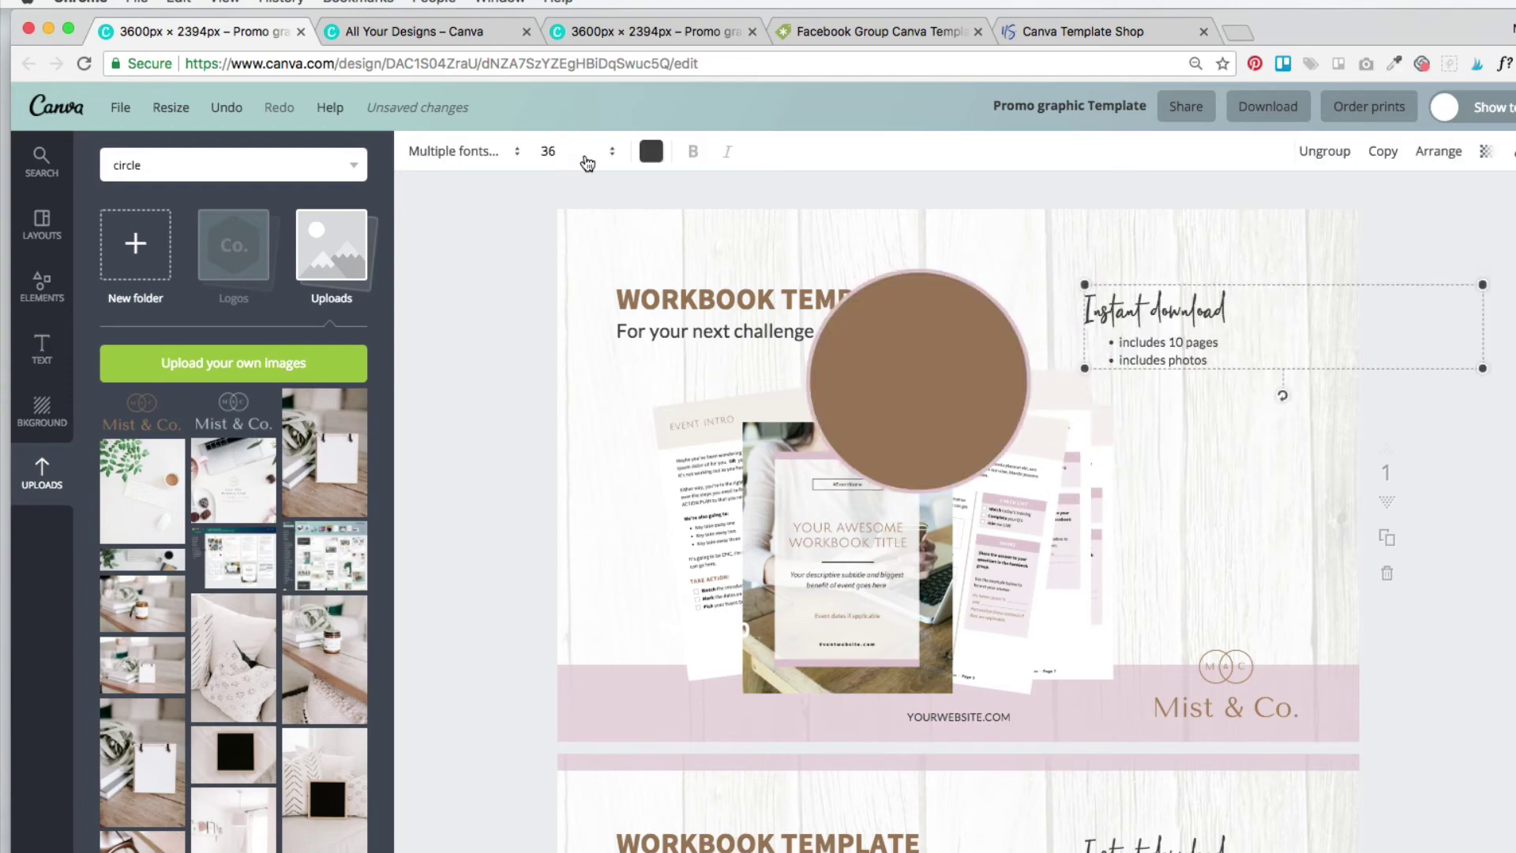
pyautogui.scroll(-2, 727, 258)
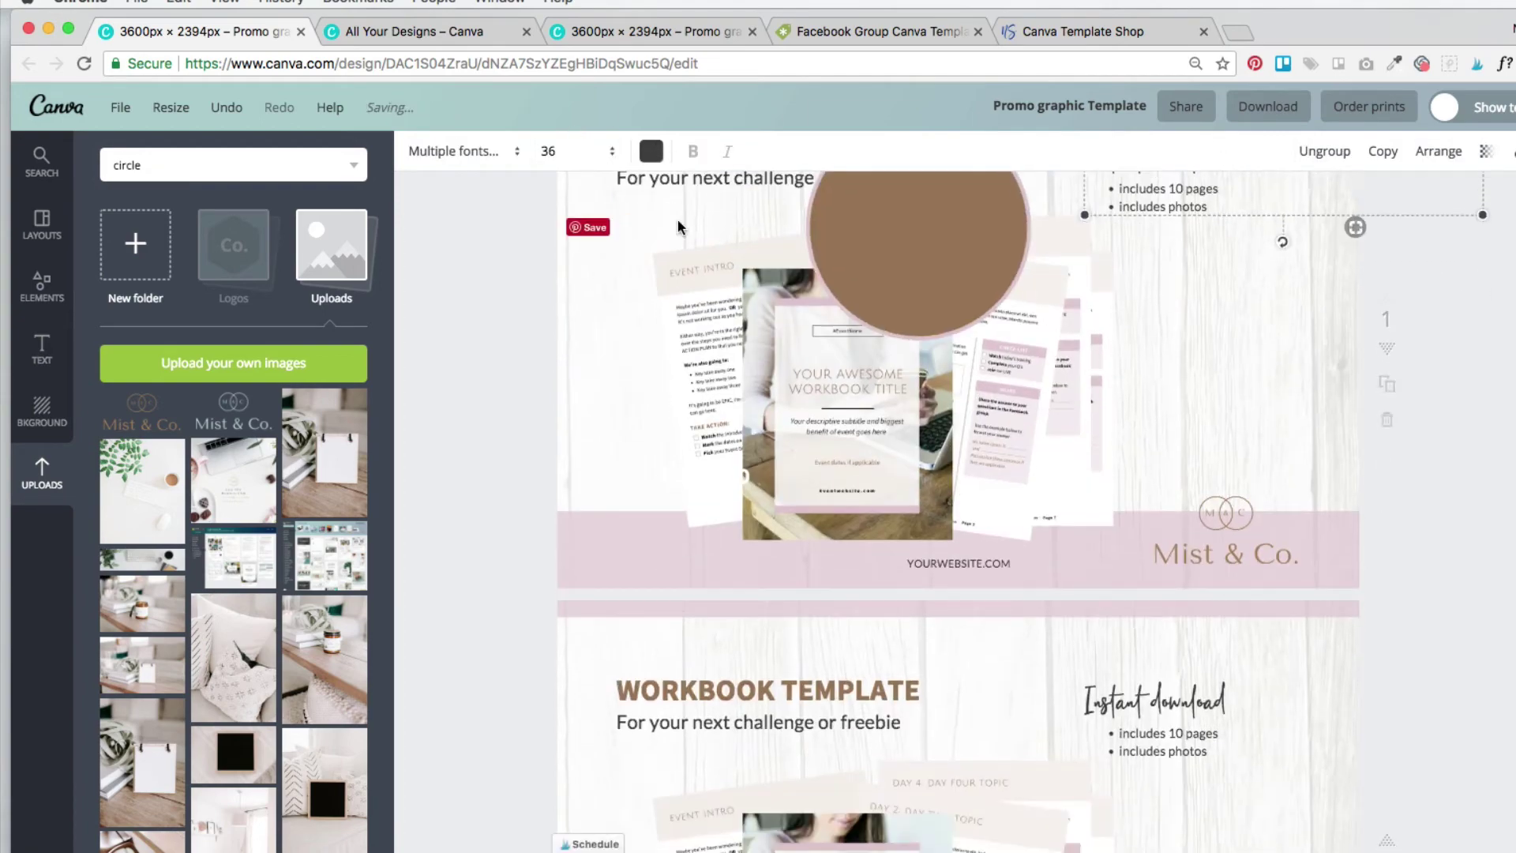
pyautogui.scroll(2, 677, 226)
pyautogui.click(650, 150)
pyautogui.click(775, 443)
# Move the brown circle behind the white "Instant download" text, then shrink it slightly and center it on the text
pyautogui.moveTo(927, 375); pyautogui.dragTo(1153, 333)
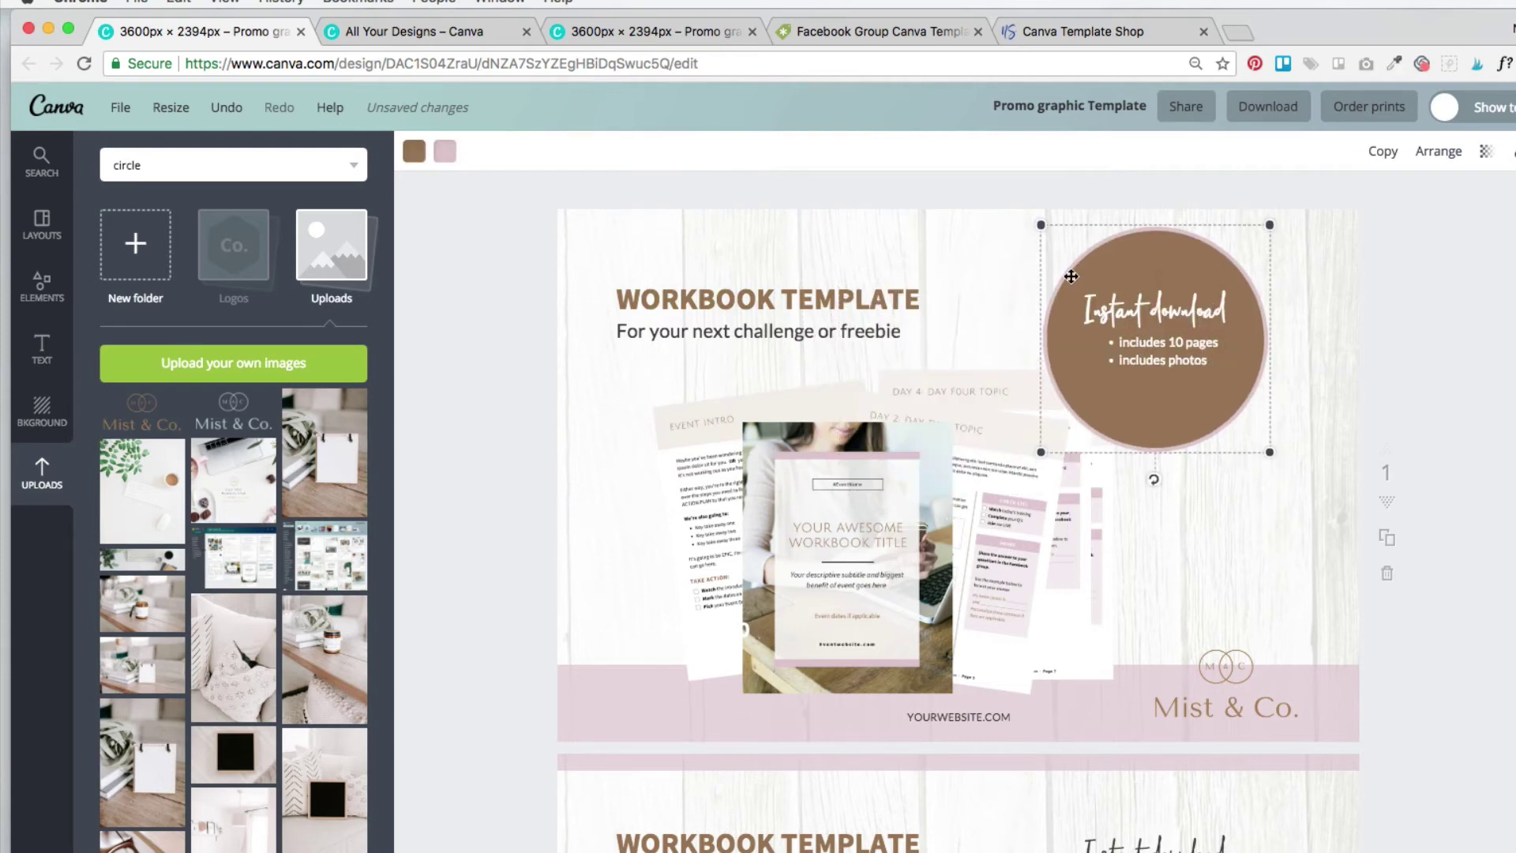
pyautogui.moveTo(1041, 452); pyautogui.dragTo(1057, 437)
pyautogui.moveTo(1177, 339); pyautogui.dragTo(1171, 345)
# Ungroup the badge text and add a third bullet reading "ONLY $10" to the list
pyautogui.click(1227, 364)
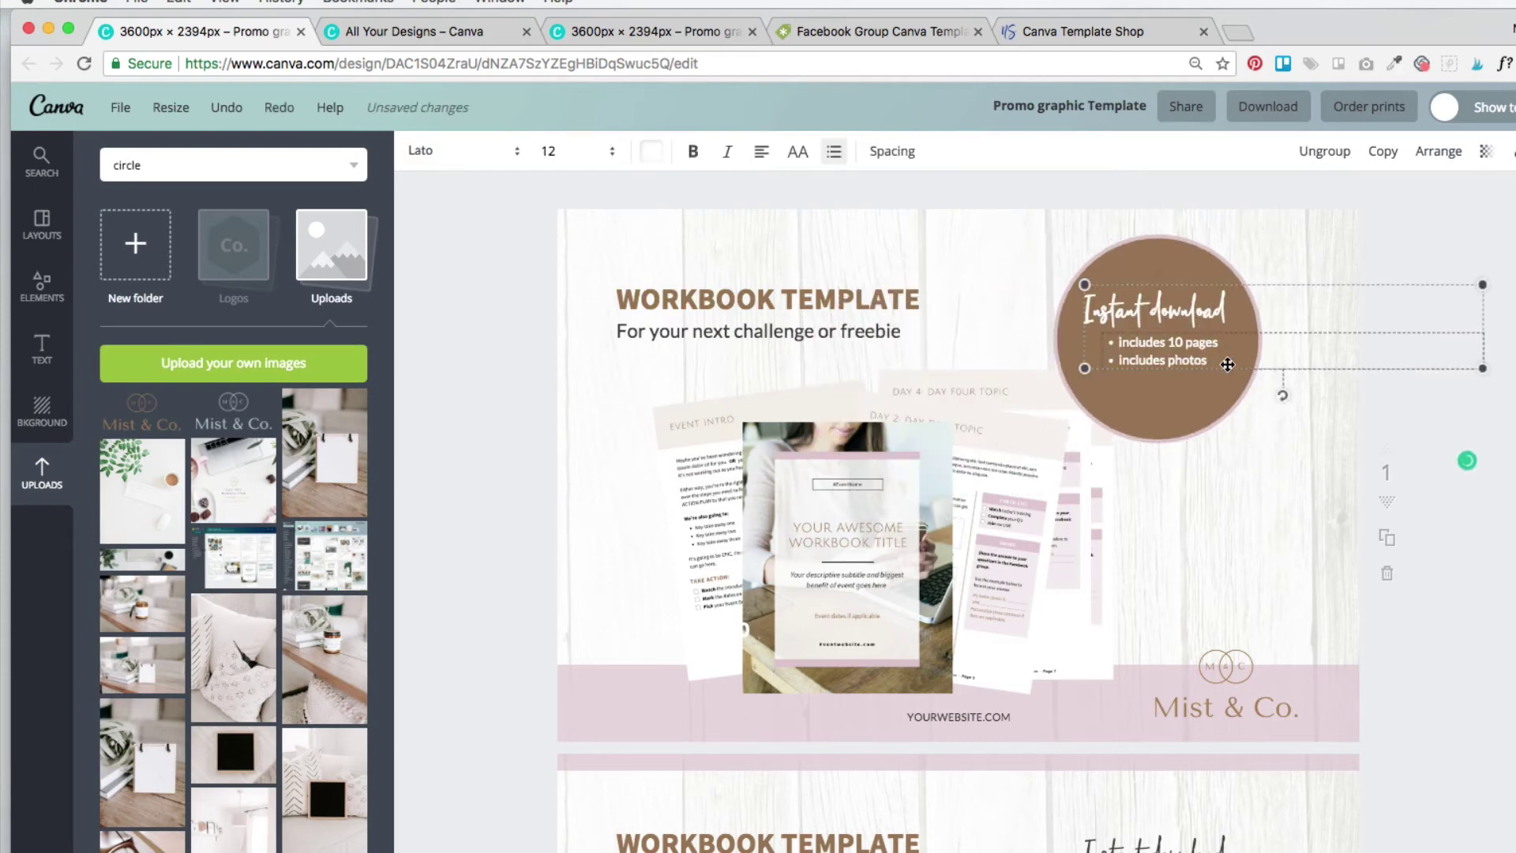
pyautogui.click(1335, 153)
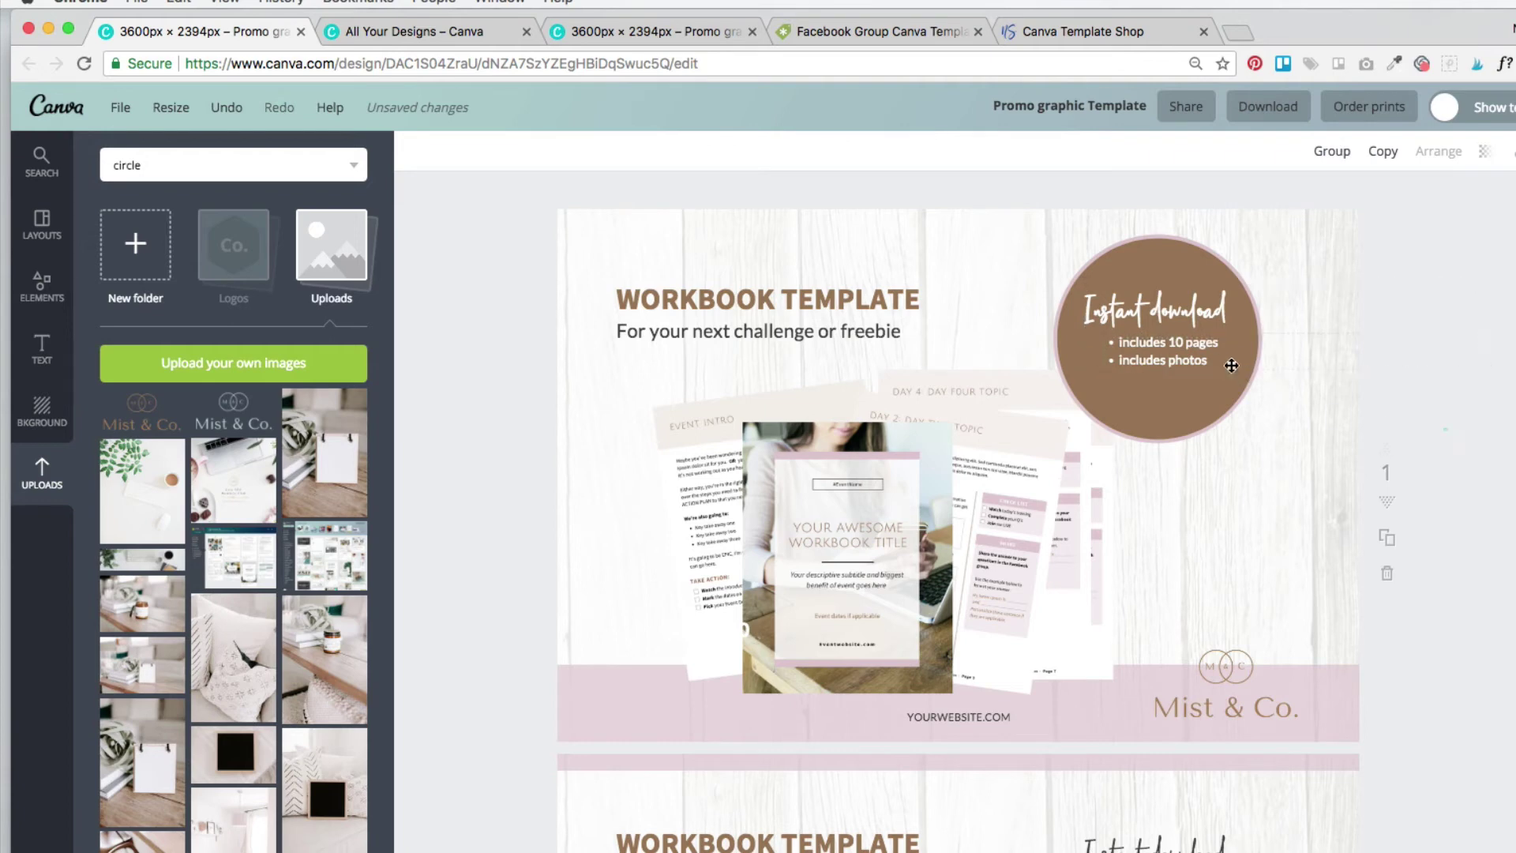
pyautogui.click(1220, 361)
pyautogui.click(1220, 360)
pyautogui.press('Return')
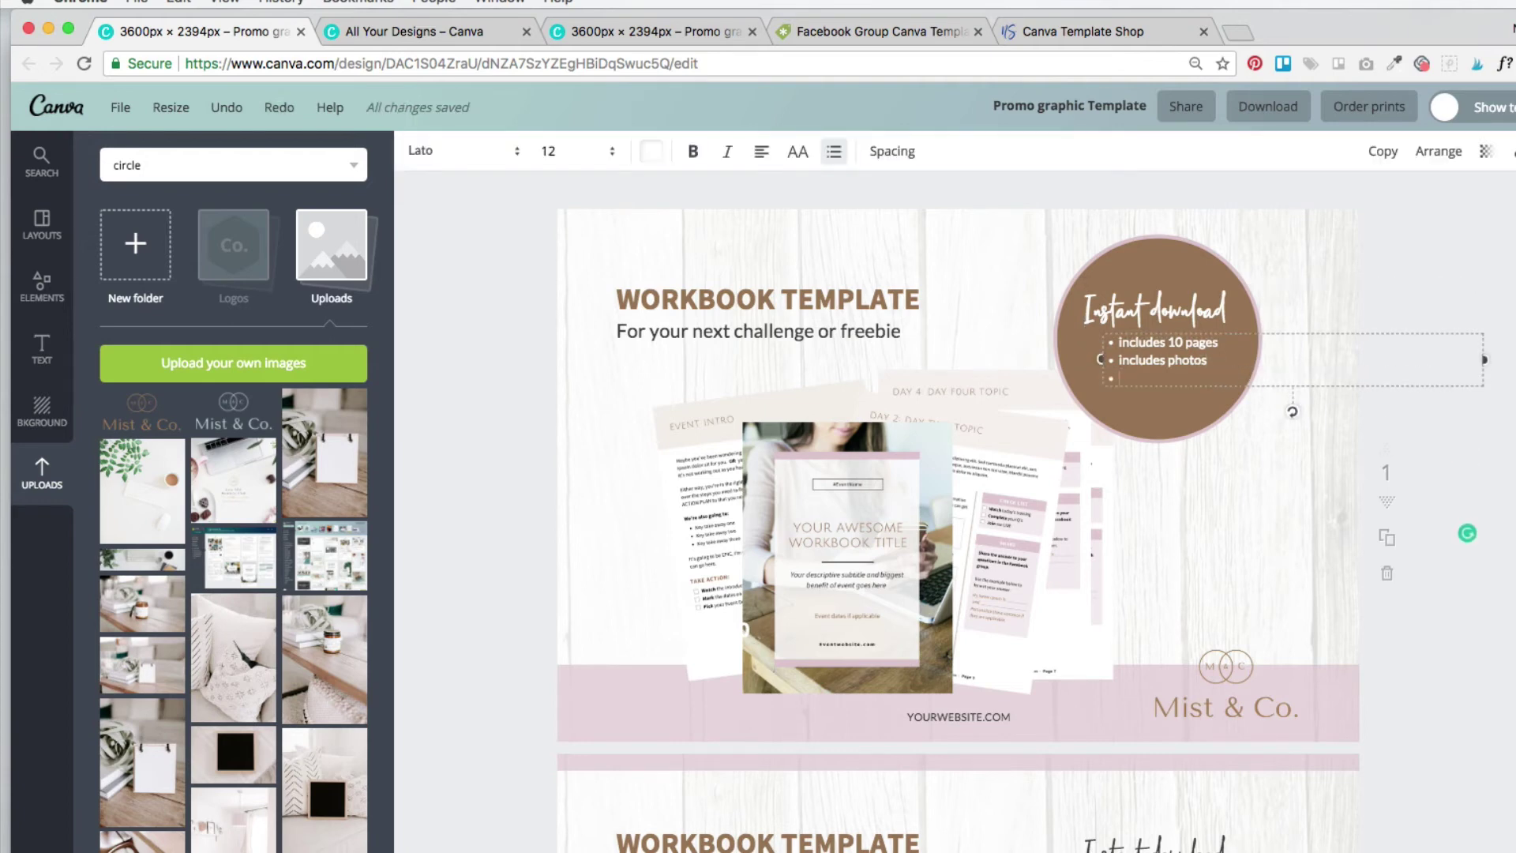
pyautogui.write('ON')
# Compare the workbook promo graphic variants across the pages of the design
pyautogui.scroll(-3, 1355, 226)
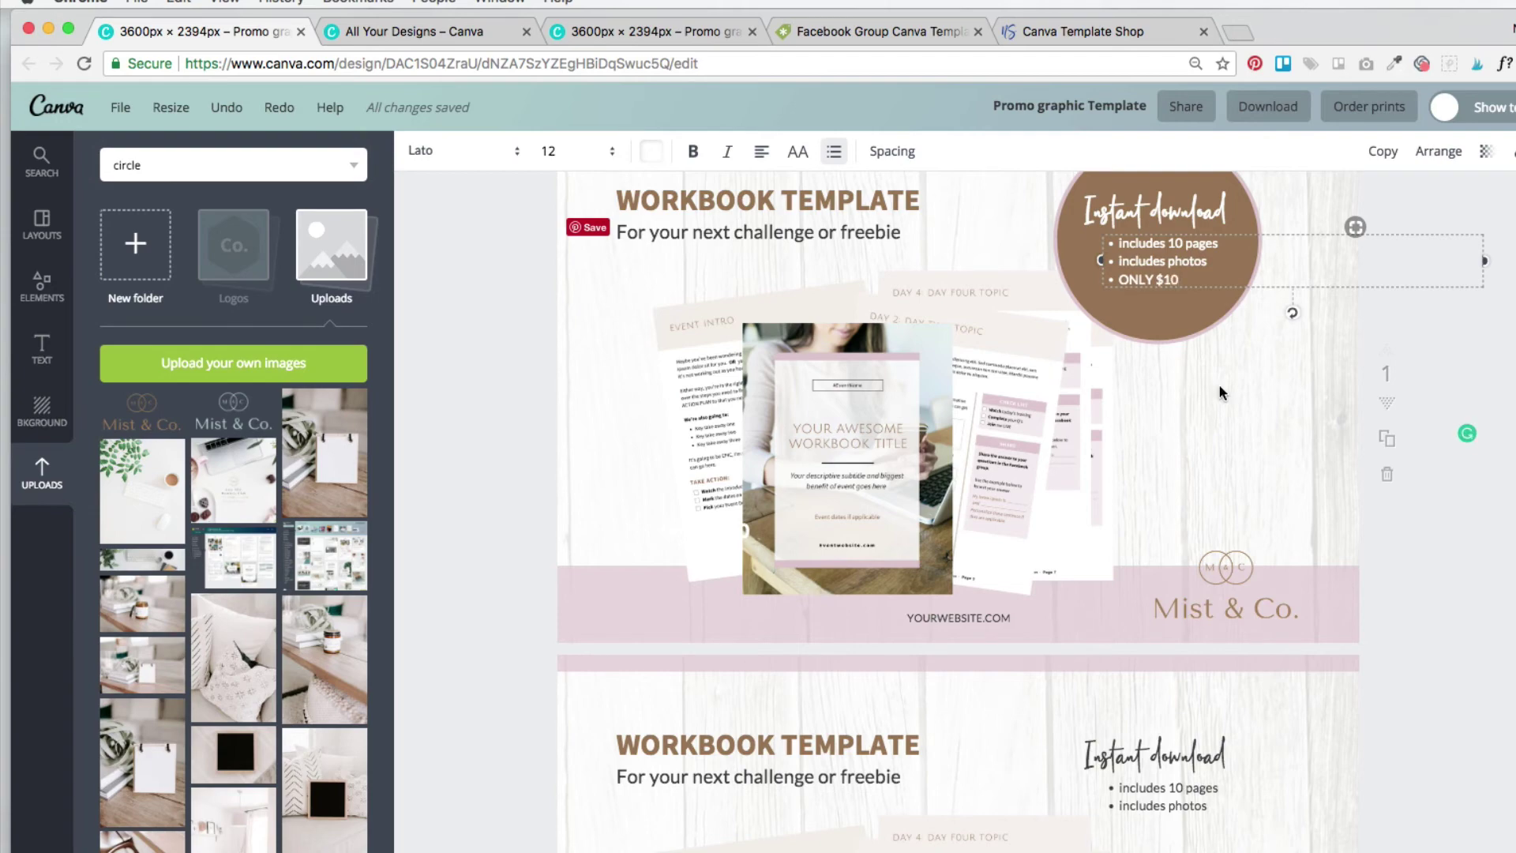
pyautogui.click(1428, 724)
pyautogui.scroll(-1, 1436, 707)
pyautogui.scroll(2, 1420, 686)
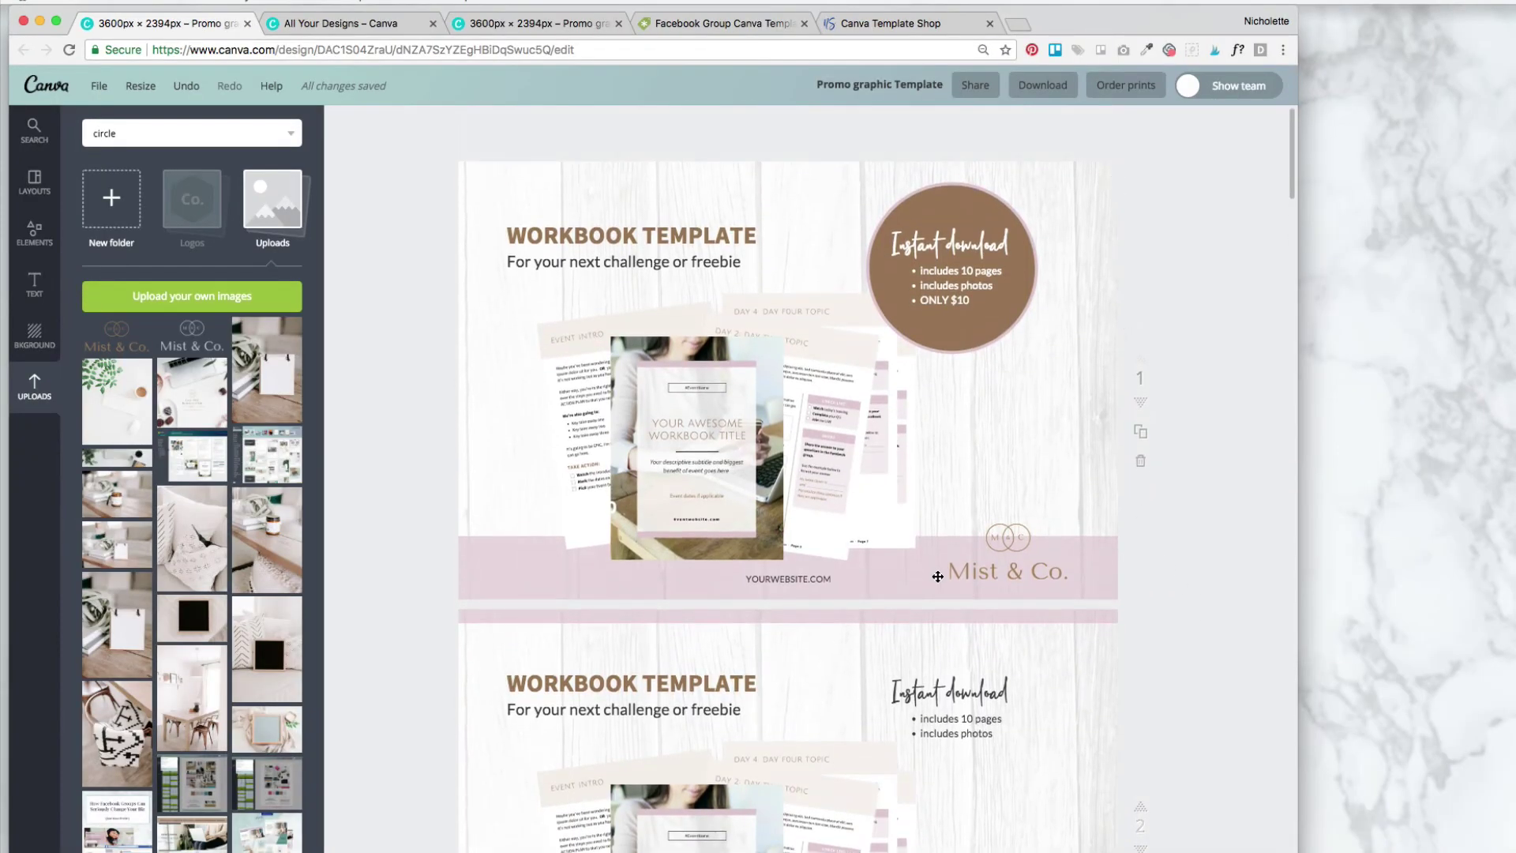
pyautogui.scroll(-14, 937, 576)
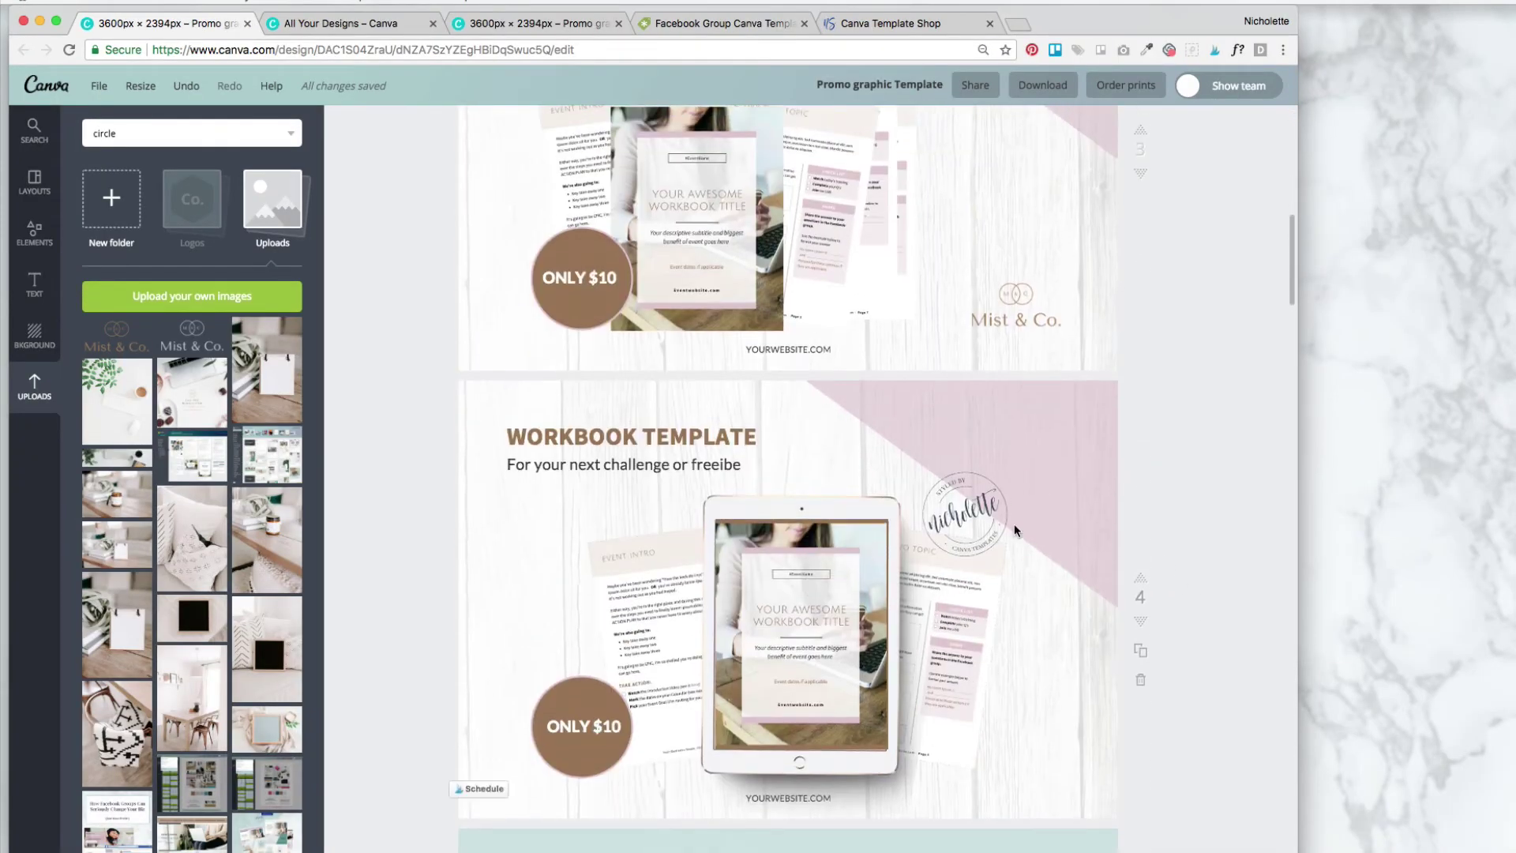
pyautogui.scroll(14, 666, 636)
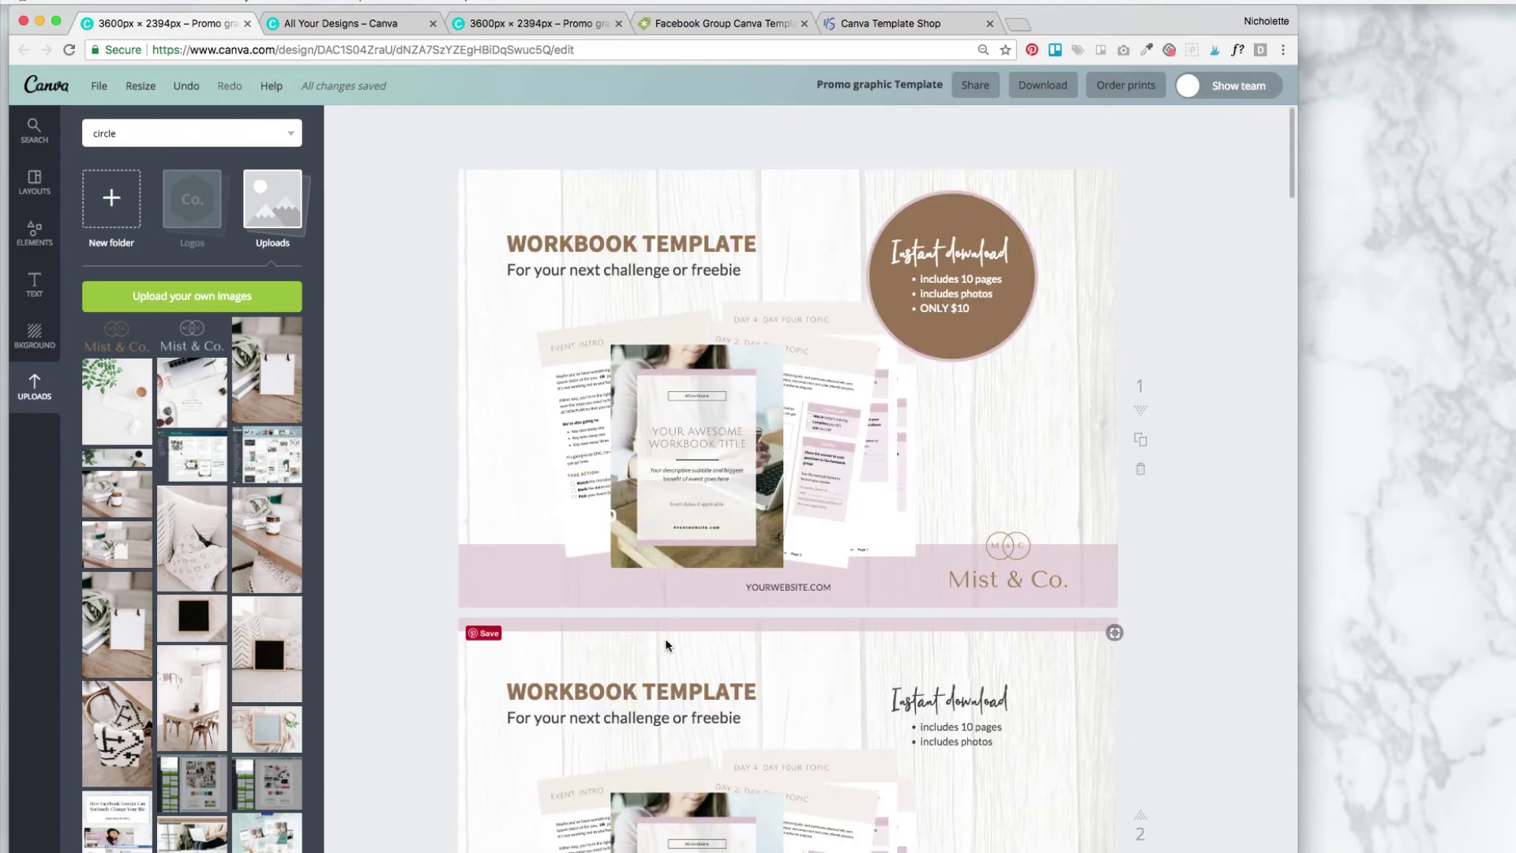
pyautogui.scroll(-3, 666, 645)
pyautogui.scroll(3, 665, 645)
# Shift the first page's workbook page mockups slightly left and set the "WORKBOOK TEMPLATE" title's font size to 32
pyautogui.moveTo(362, 376); pyautogui.dragTo(802, 501)
pyautogui.click(1236, 312)
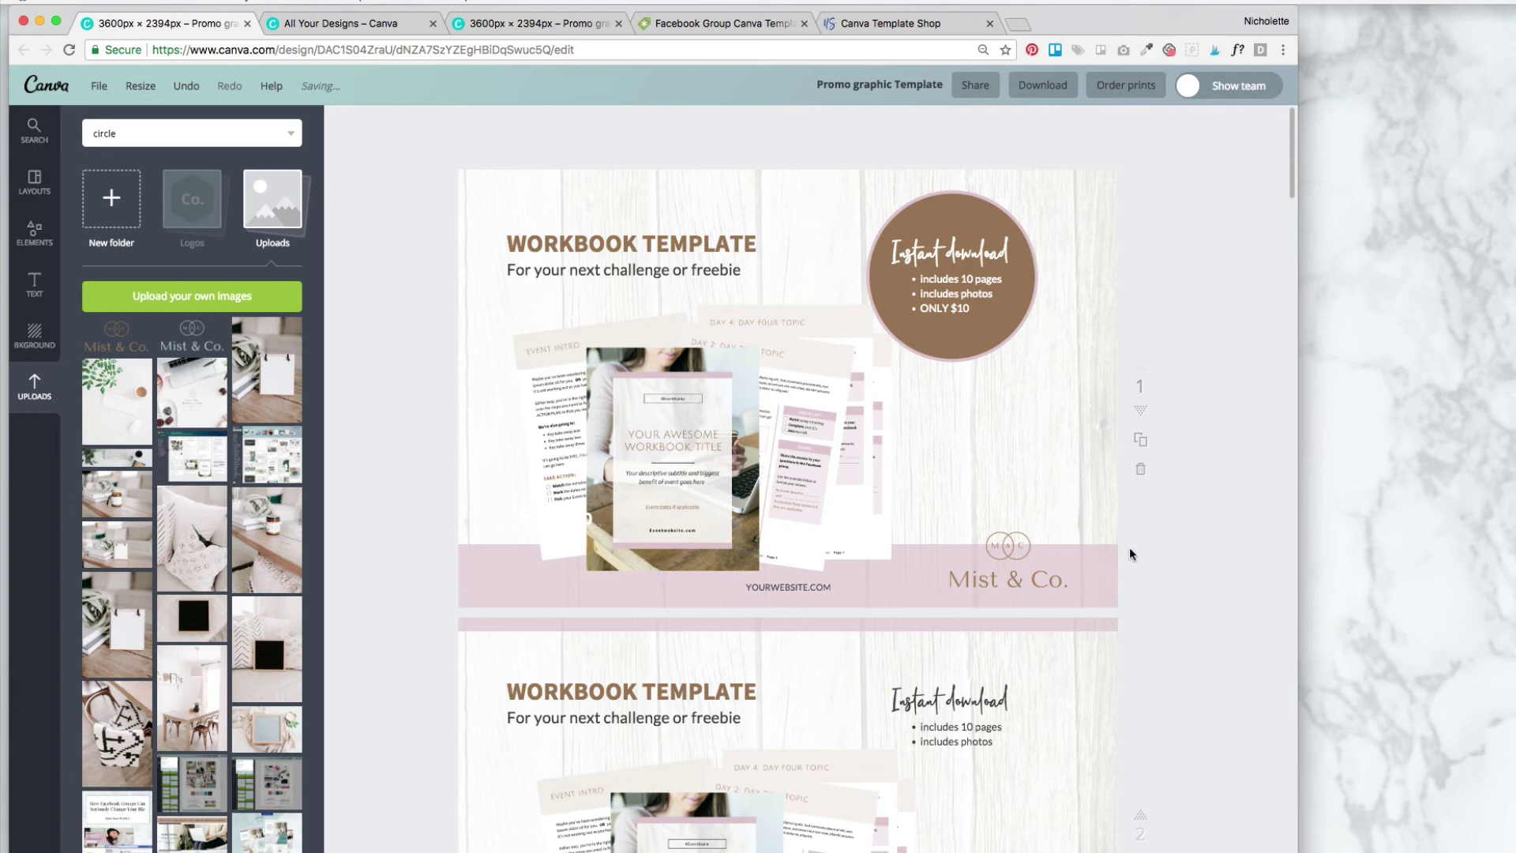
pyautogui.click(632, 243)
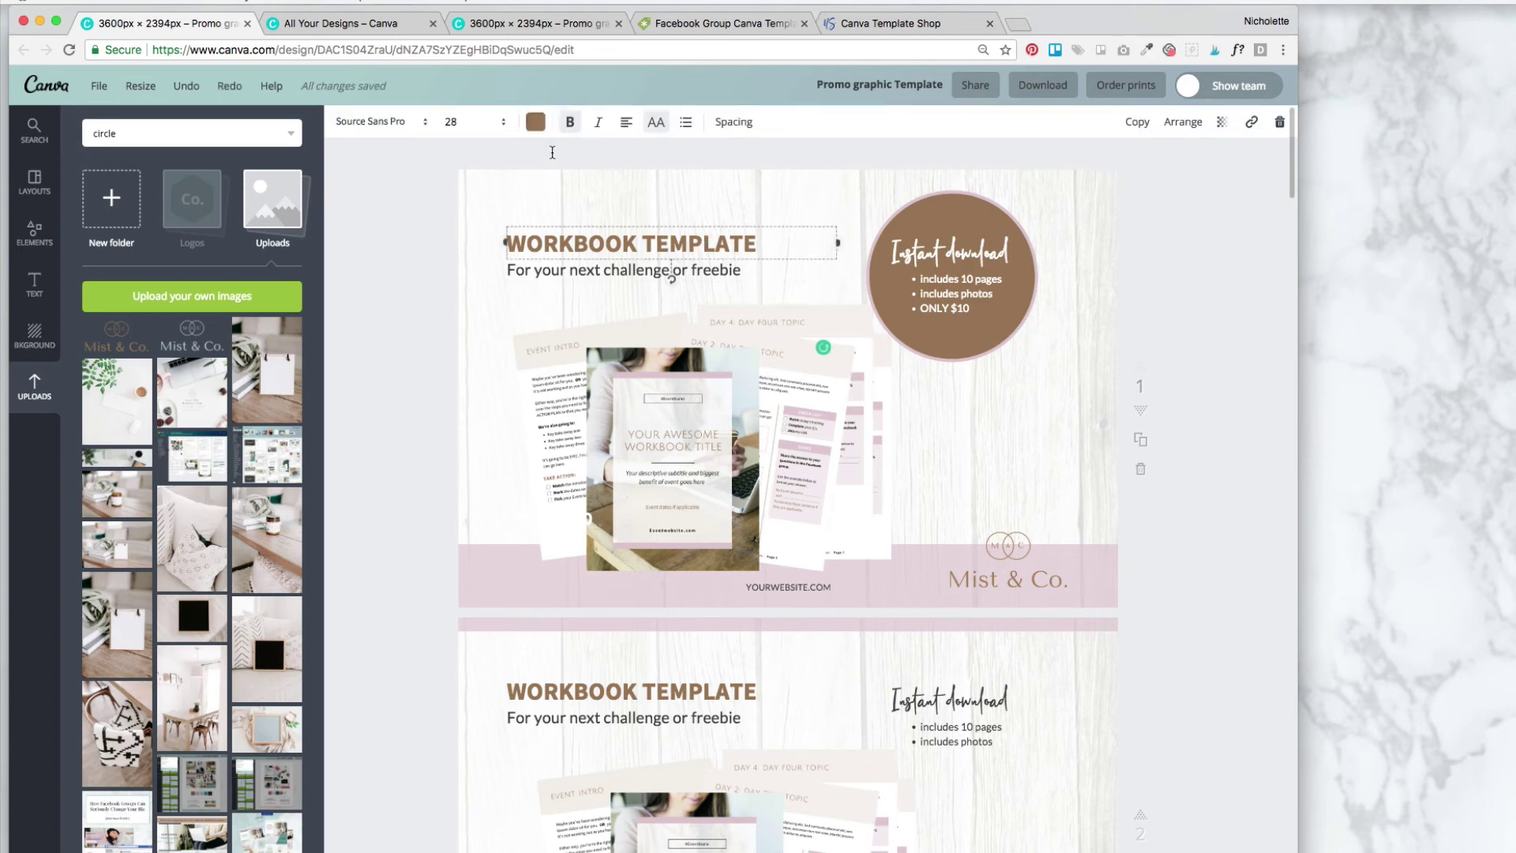
pyautogui.click(455, 128)
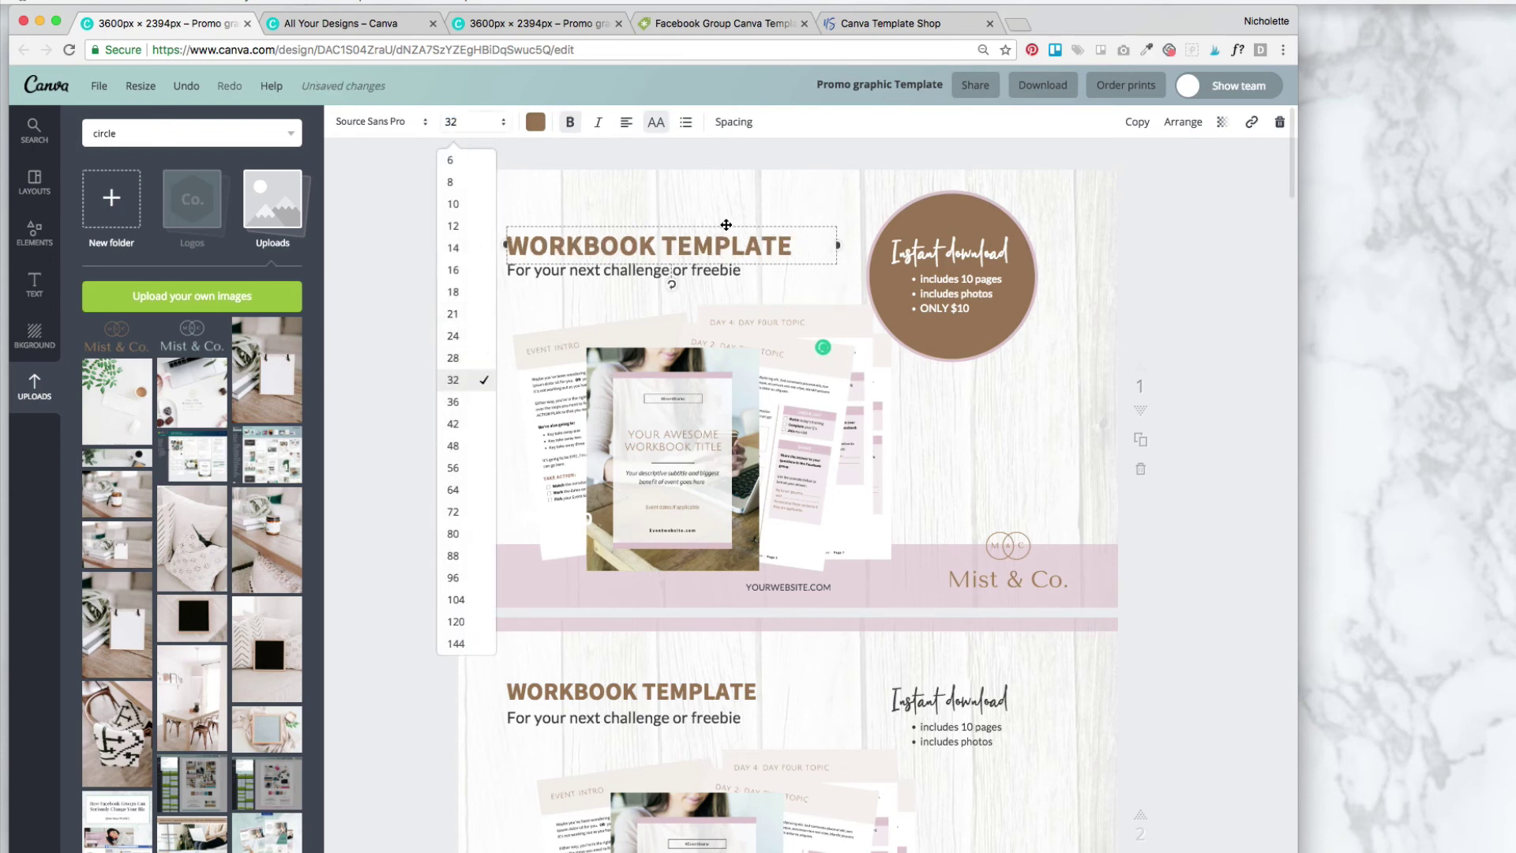
# Apply font size 32 to the first page's "WORKBOOK TEMPLATE" title and nudge it slightly up and left
pyautogui.click(473, 387)
pyautogui.moveTo(722, 213); pyautogui.dragTo(717, 210)
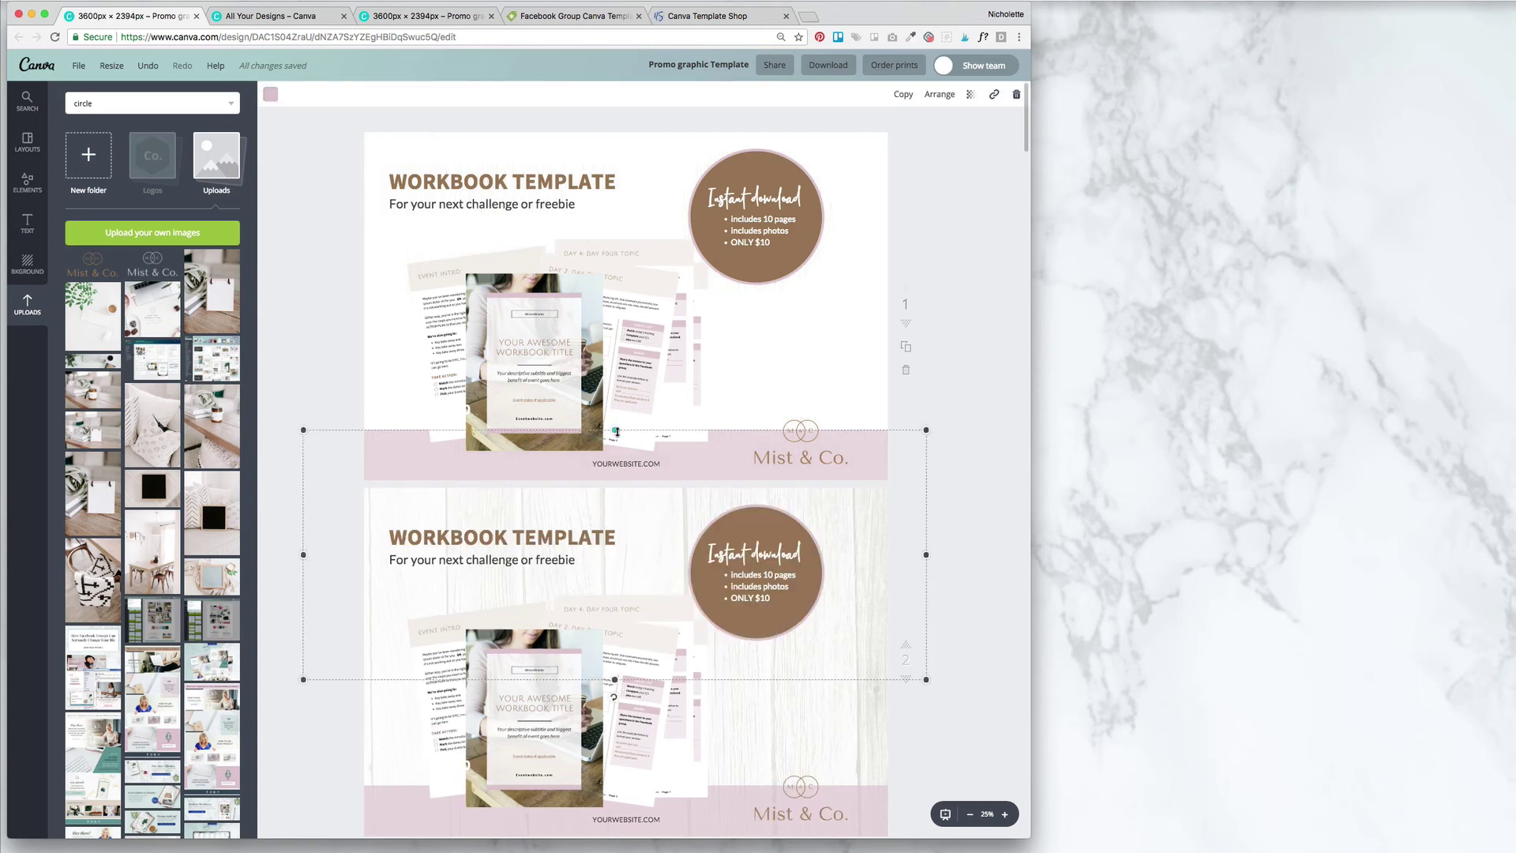
# Extend the first page's pink band upward over the whole page and send it behind the other elements
pyautogui.moveTo(617, 432); pyautogui.dragTo(613, 104)
pyautogui.click(938, 97)
pyautogui.click(921, 147)
pyautogui.click(921, 147)
# Rearrange the pink page, shifting the badge toward the upper-right corner, clustering the workbook pages around the cover, and moving the logo beside them
pyautogui.moveTo(758, 173); pyautogui.dragTo(804, 230)
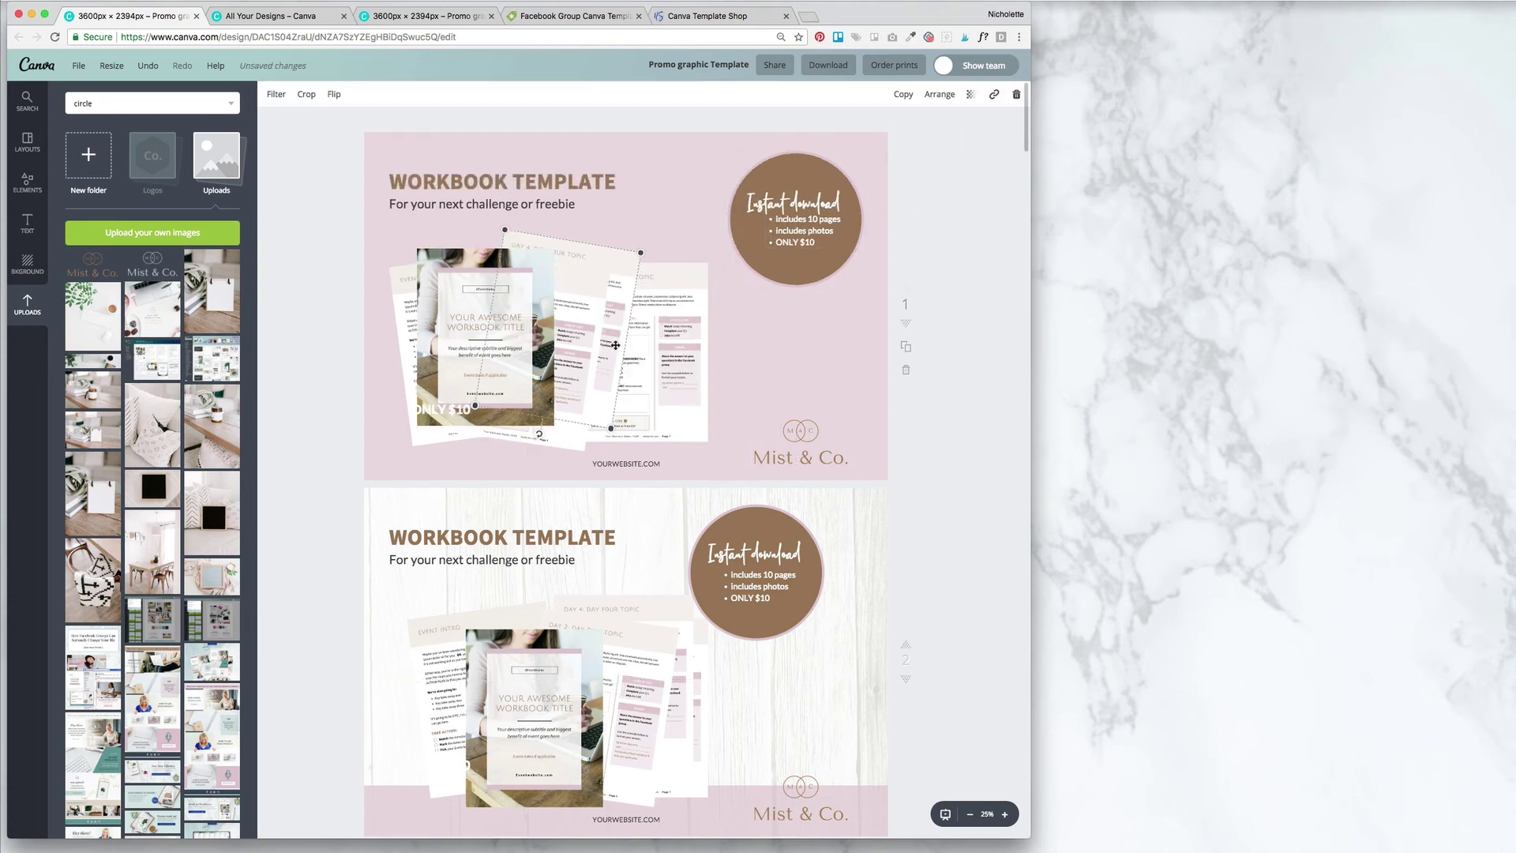
pyautogui.moveTo(600, 316); pyautogui.dragTo(544, 348)
pyautogui.click(647, 427)
pyautogui.moveTo(641, 459); pyautogui.dragTo(619, 466)
pyautogui.moveTo(621, 376); pyautogui.dragTo(527, 362)
pyautogui.click(794, 430)
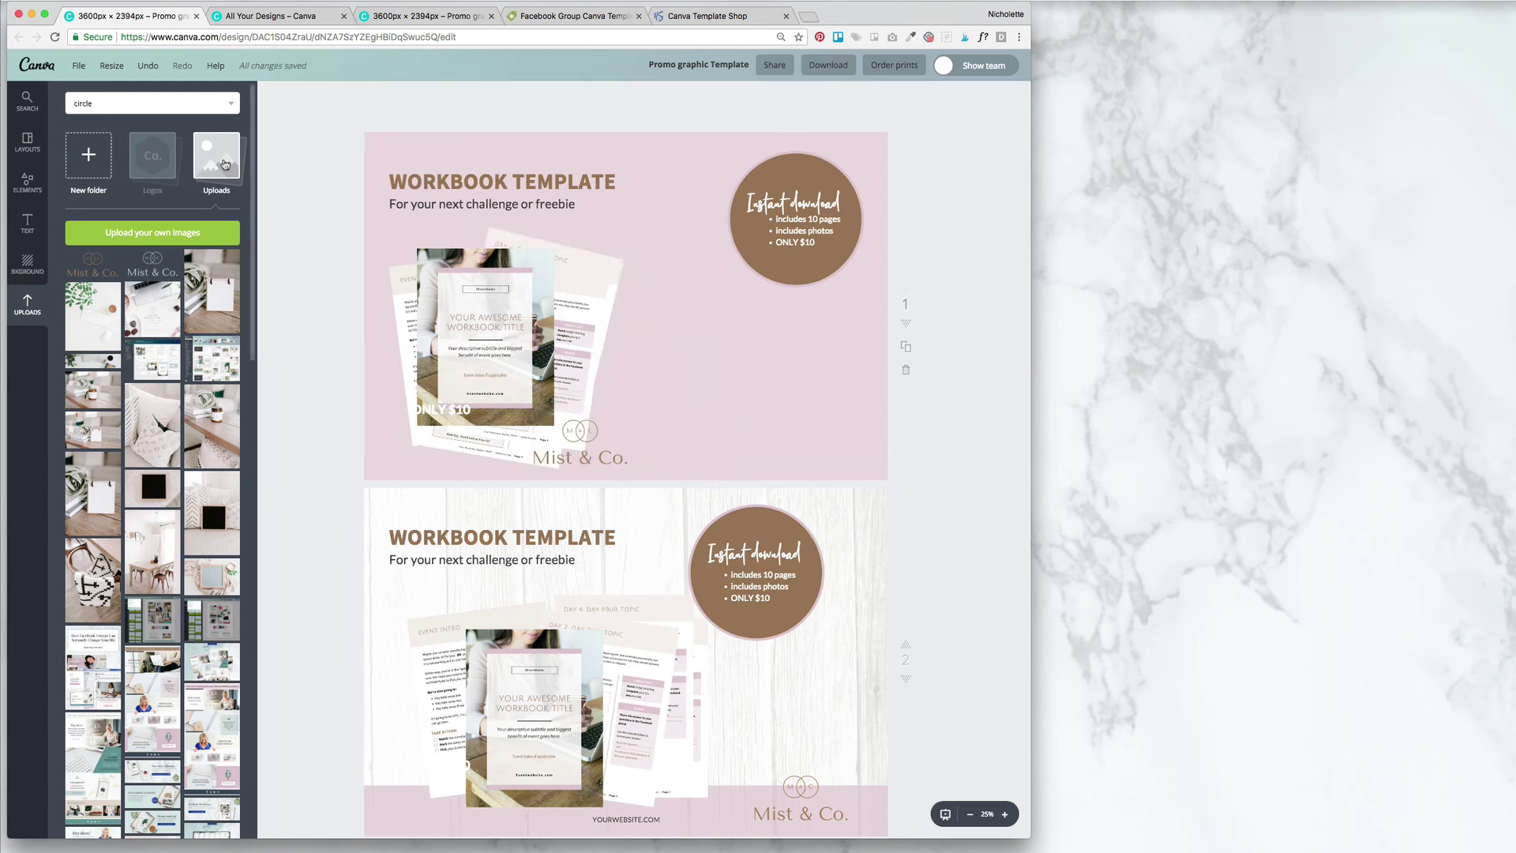
# Open the Scene Creator uploads folder and arrange an envelope and a white computer mouse beside the workbook pages on the pink page
pyautogui.click(225, 164)
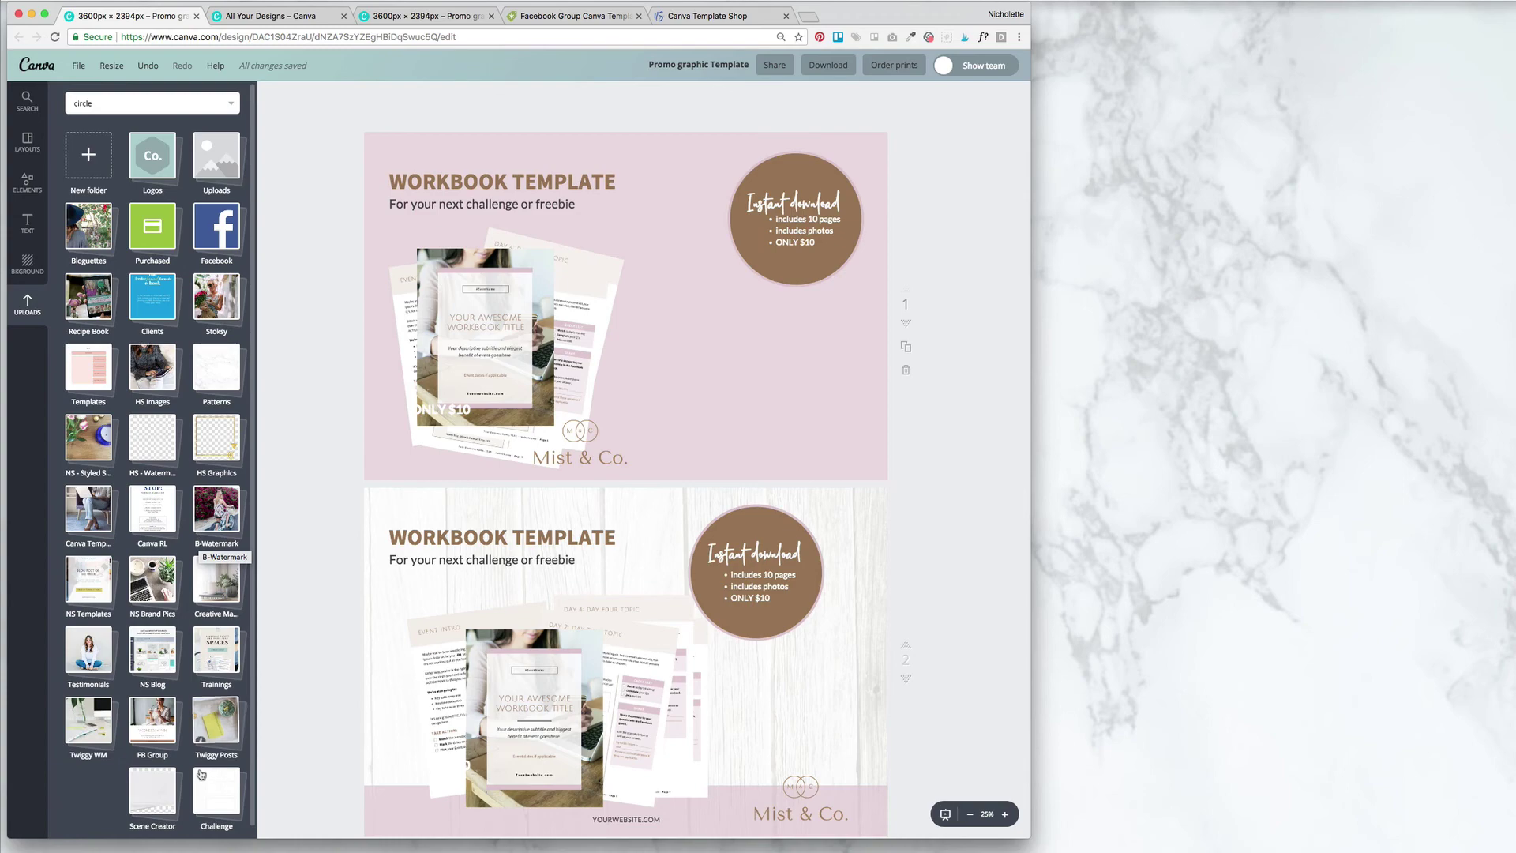
pyautogui.scroll(-1, 215, 776)
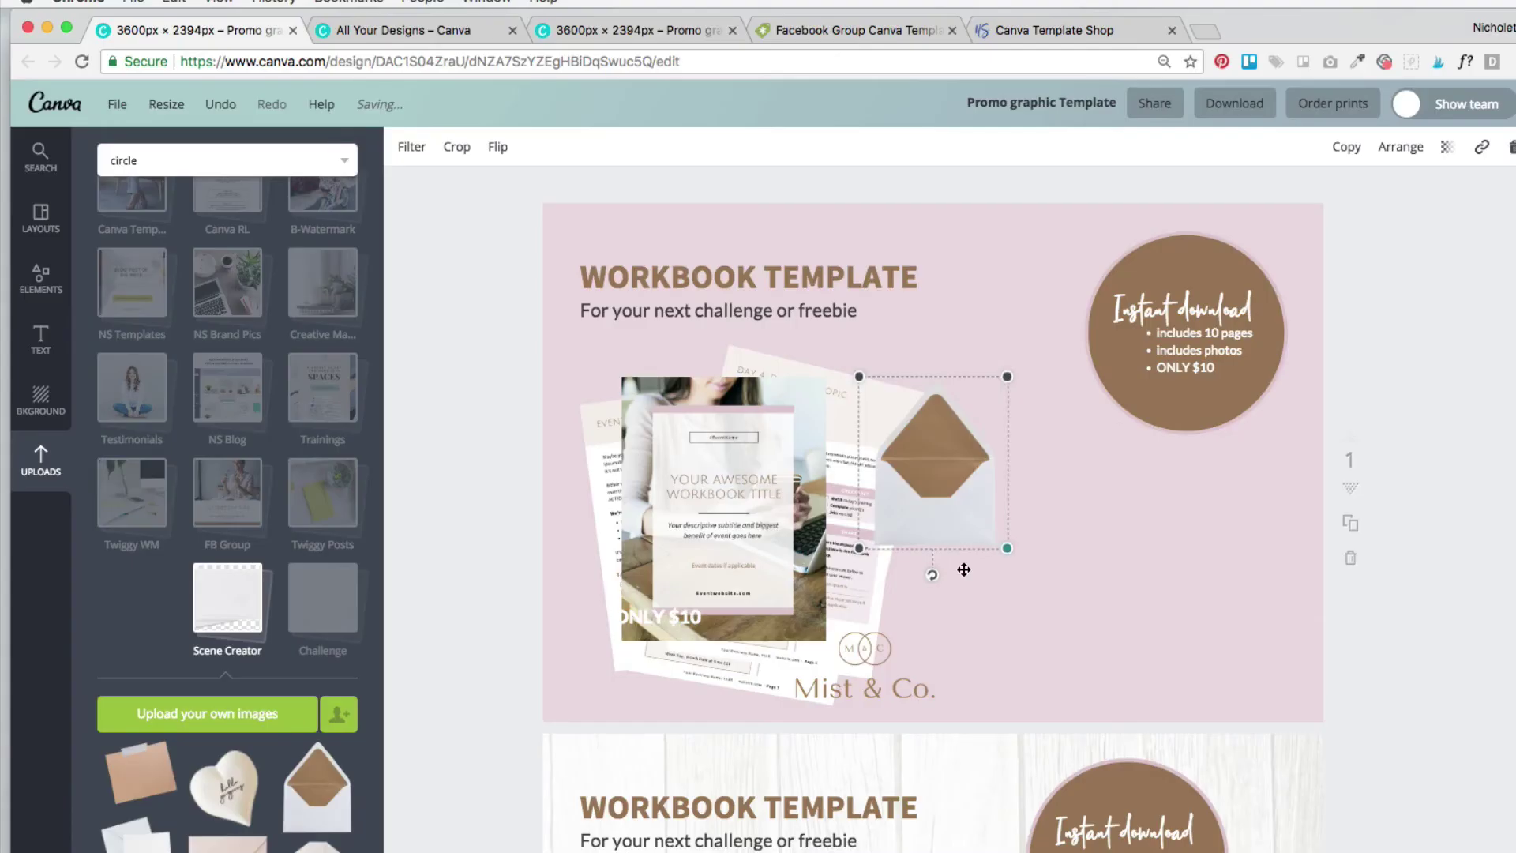
pyautogui.moveTo(647, 377); pyautogui.dragTo(612, 386)
pyautogui.moveTo(643, 331); pyautogui.dragTo(709, 329)
pyautogui.moveTo(1054, 498); pyautogui.dragTo(1054, 499)
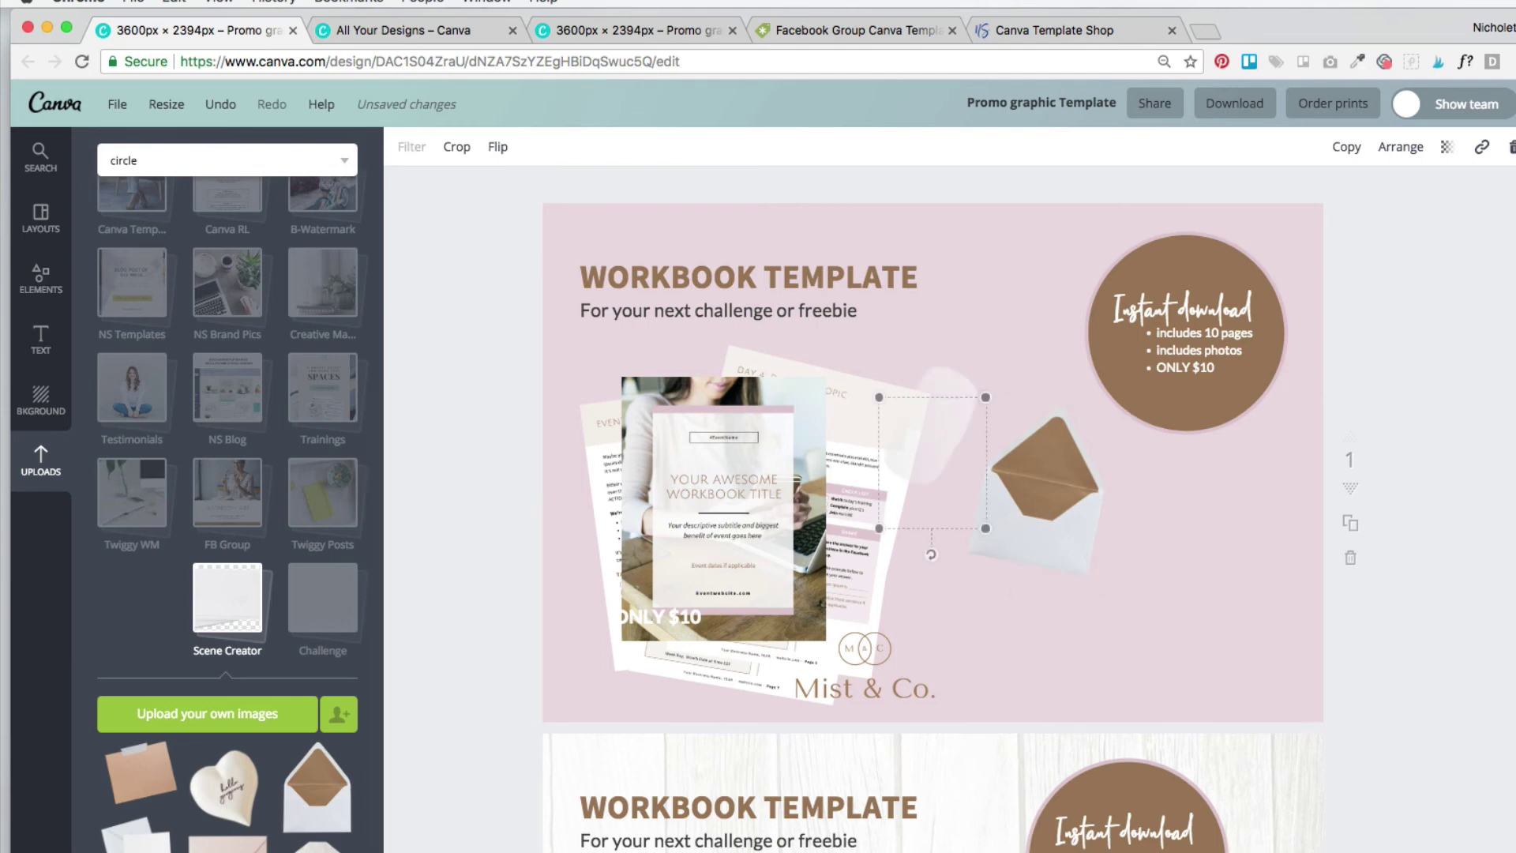
pyautogui.moveTo(973, 518); pyautogui.dragTo(1176, 586)
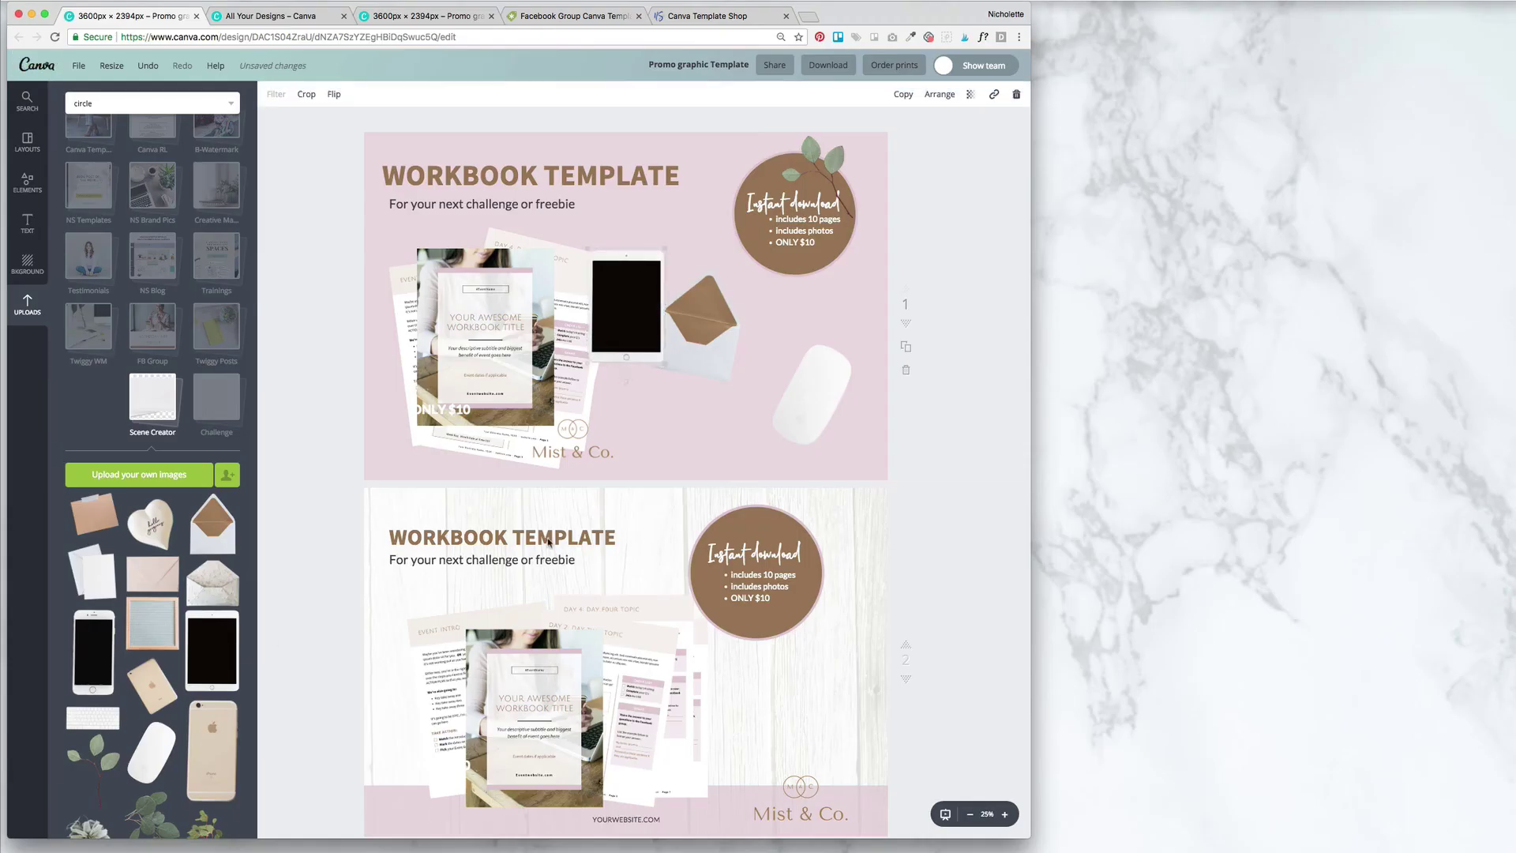
# Try an enlarged tablet mockup and a gold phone on the pink page, removing each of them again
pyautogui.moveTo(587, 363); pyautogui.dragTo(530, 449)
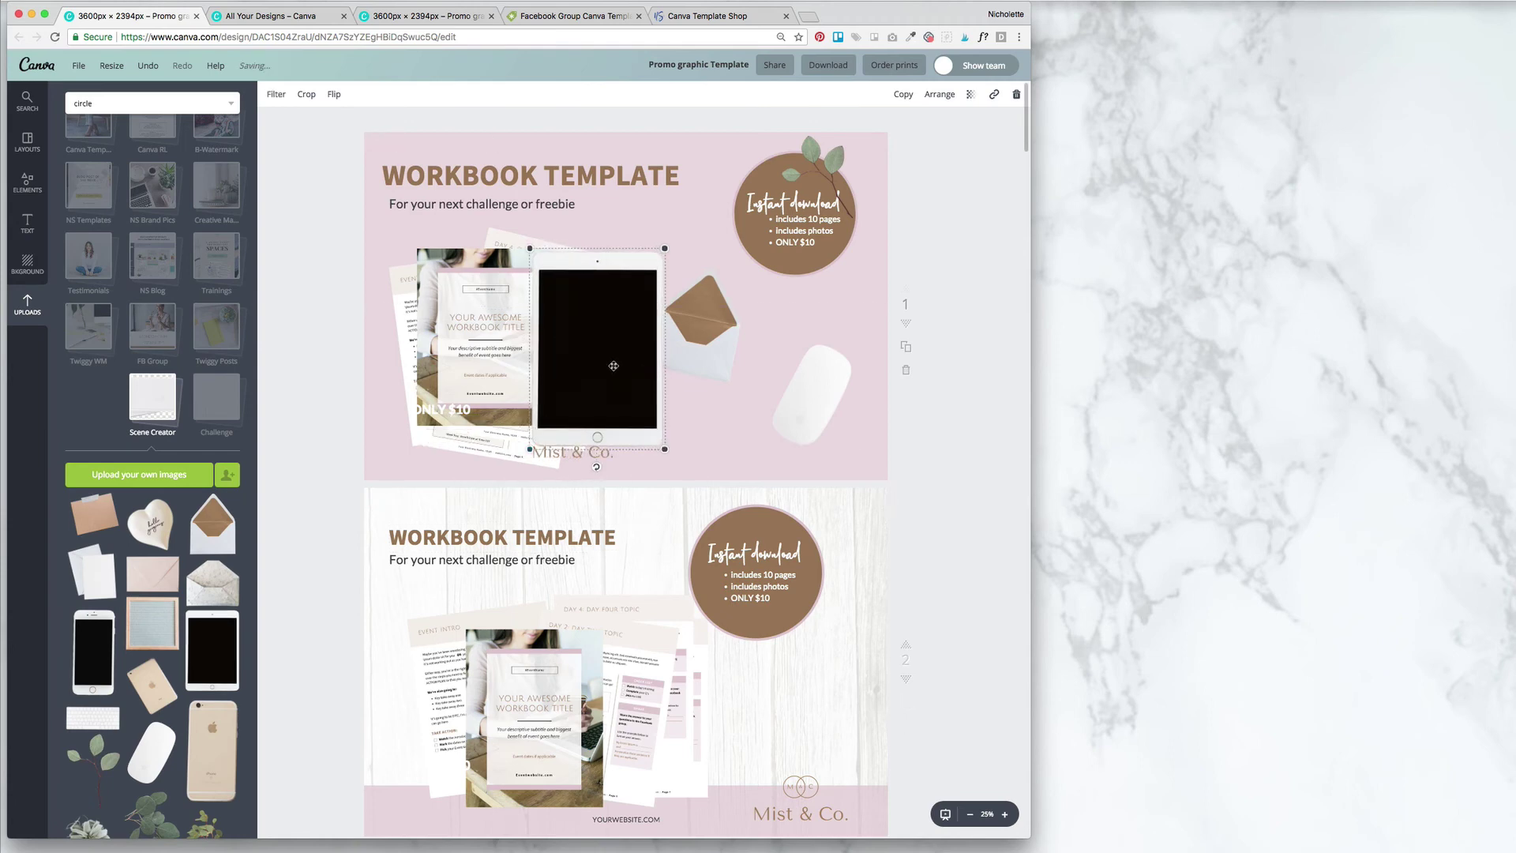
pyautogui.press('Delete')
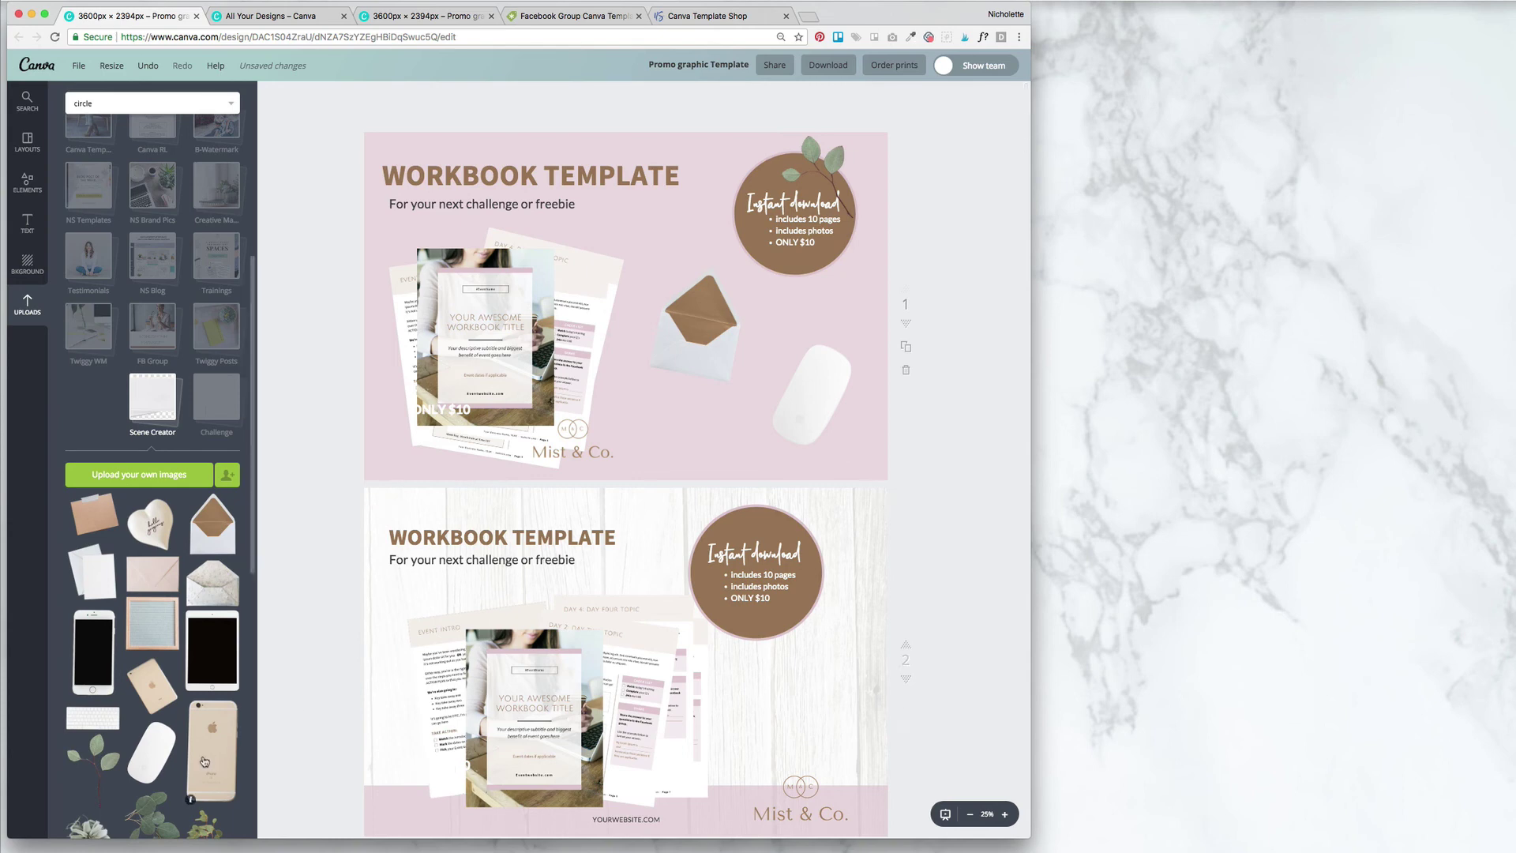
pyautogui.click(205, 762)
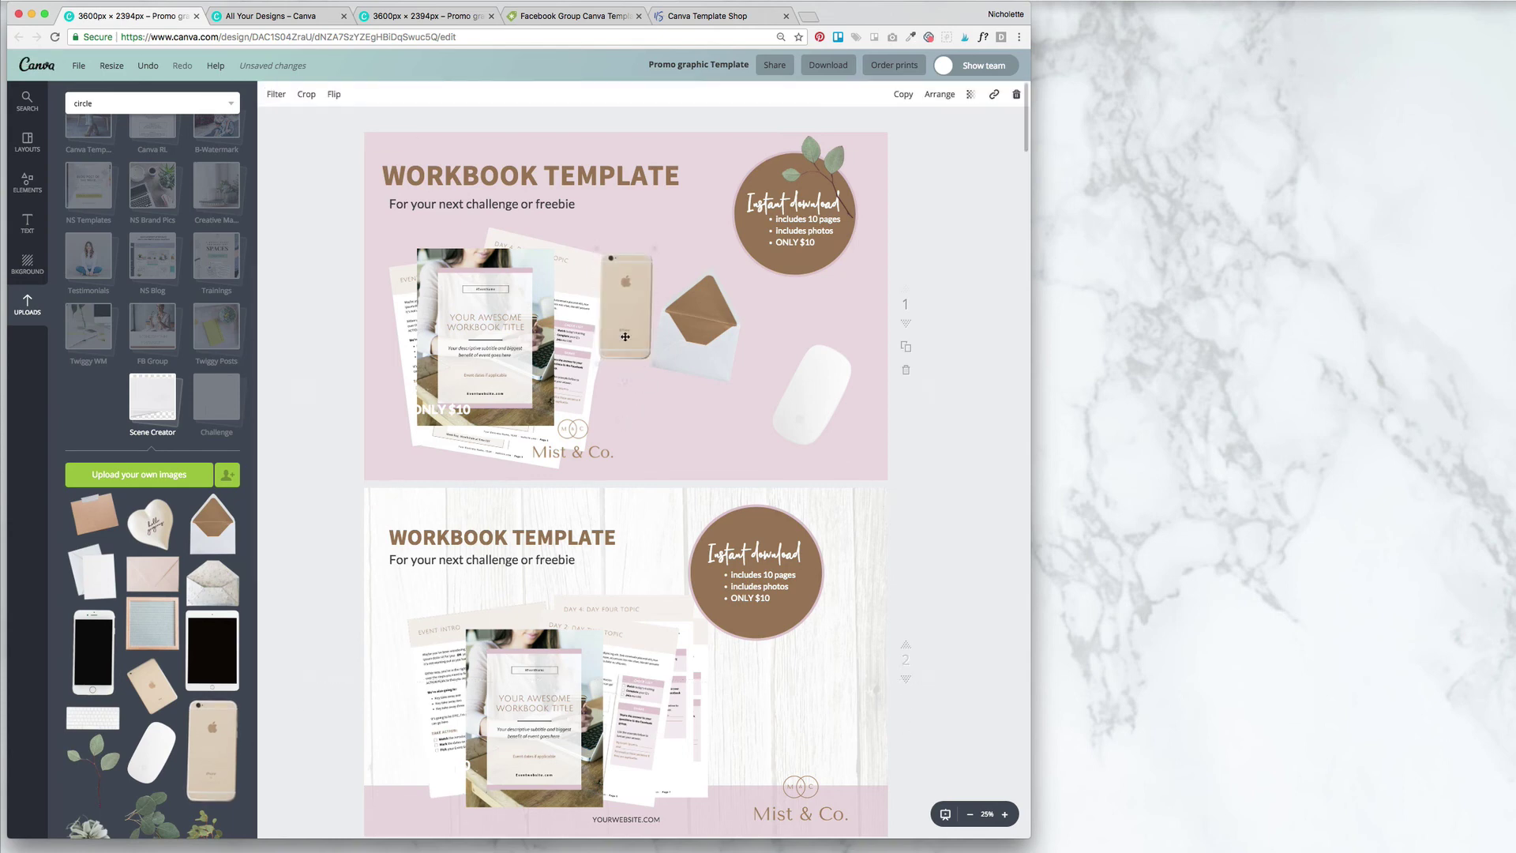
pyautogui.press('Delete')
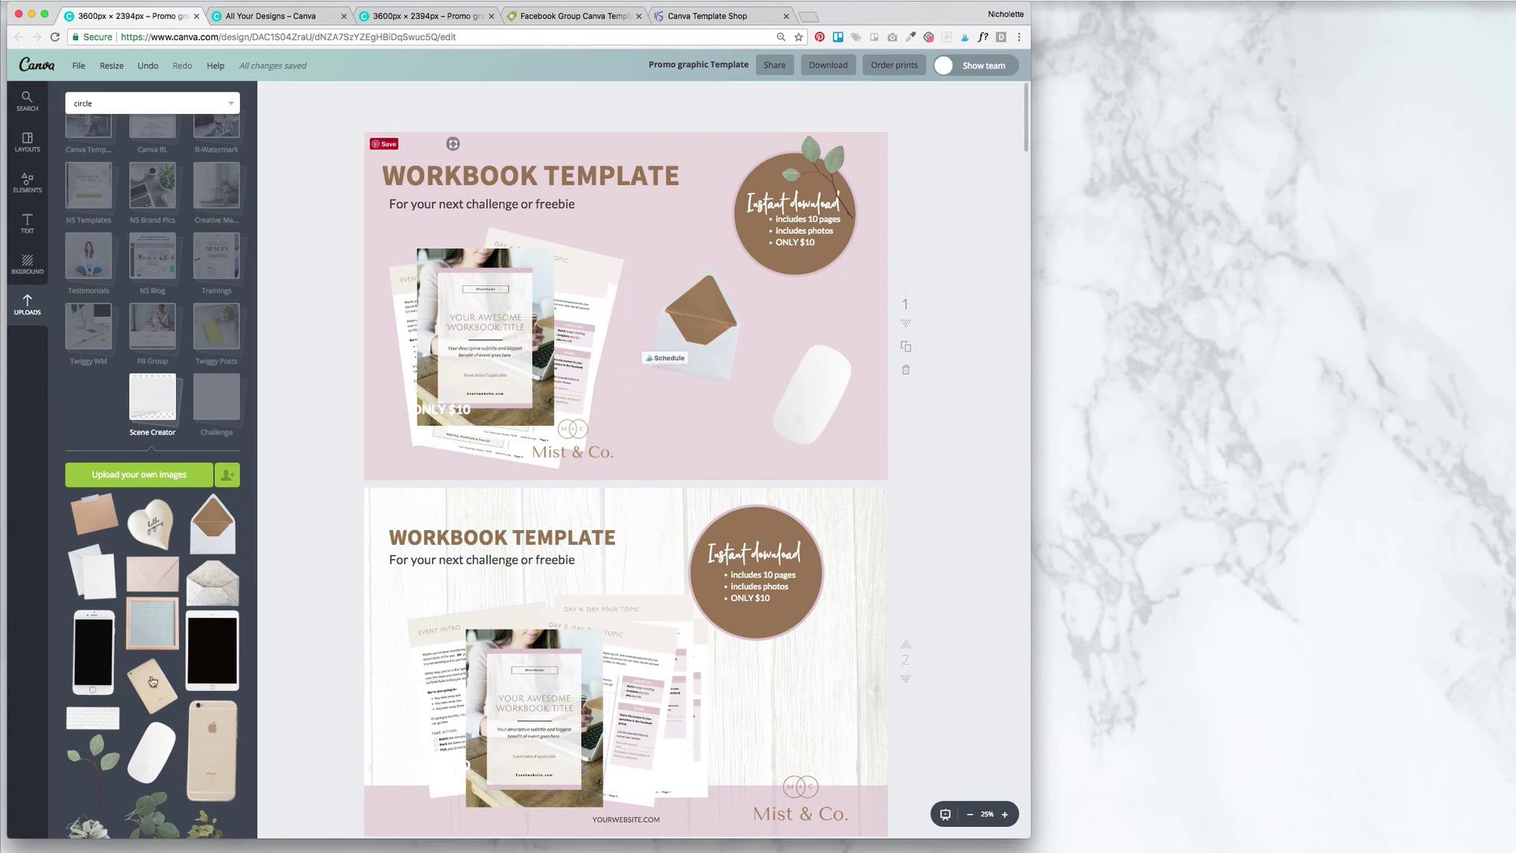
# Nudge the pink page's "For your next challenge or freebie" subtitle slightly up and left, closer to the title
pyautogui.scroll(-1, 184, 673)
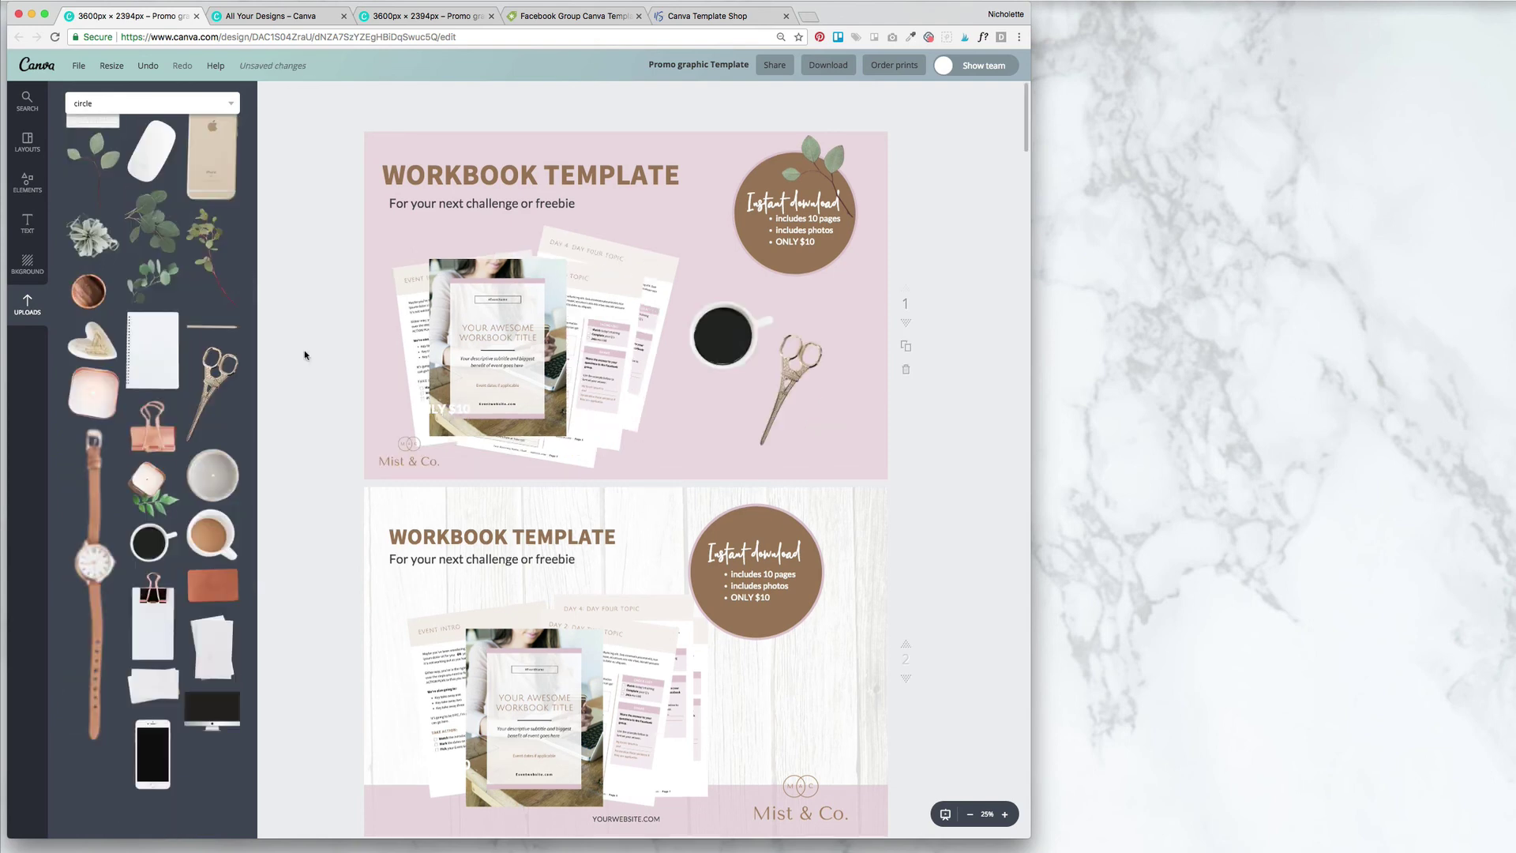
pyautogui.moveTo(403, 207); pyautogui.dragTo(399, 203)
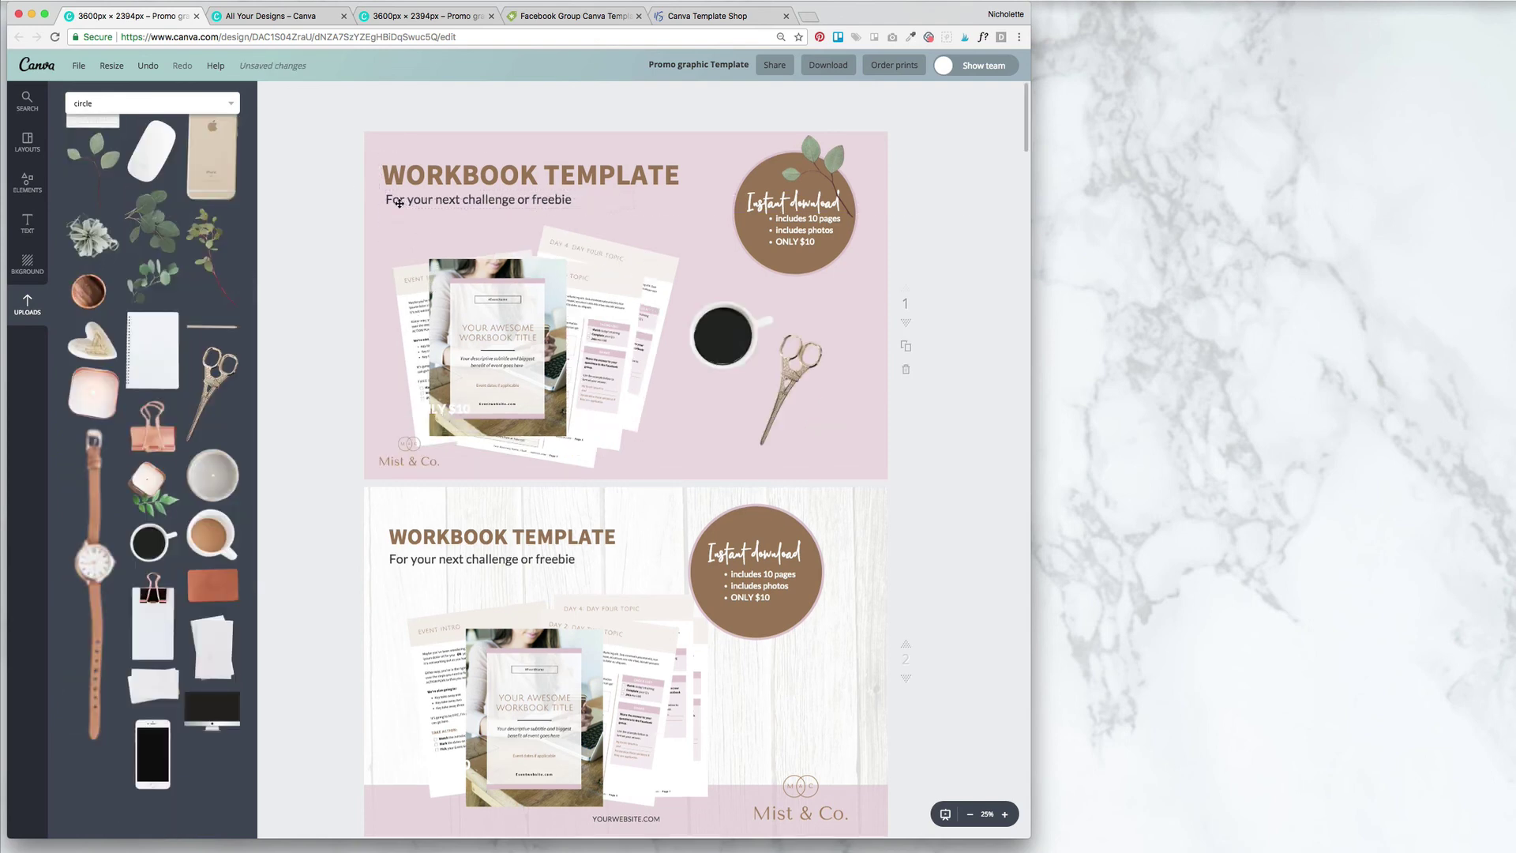